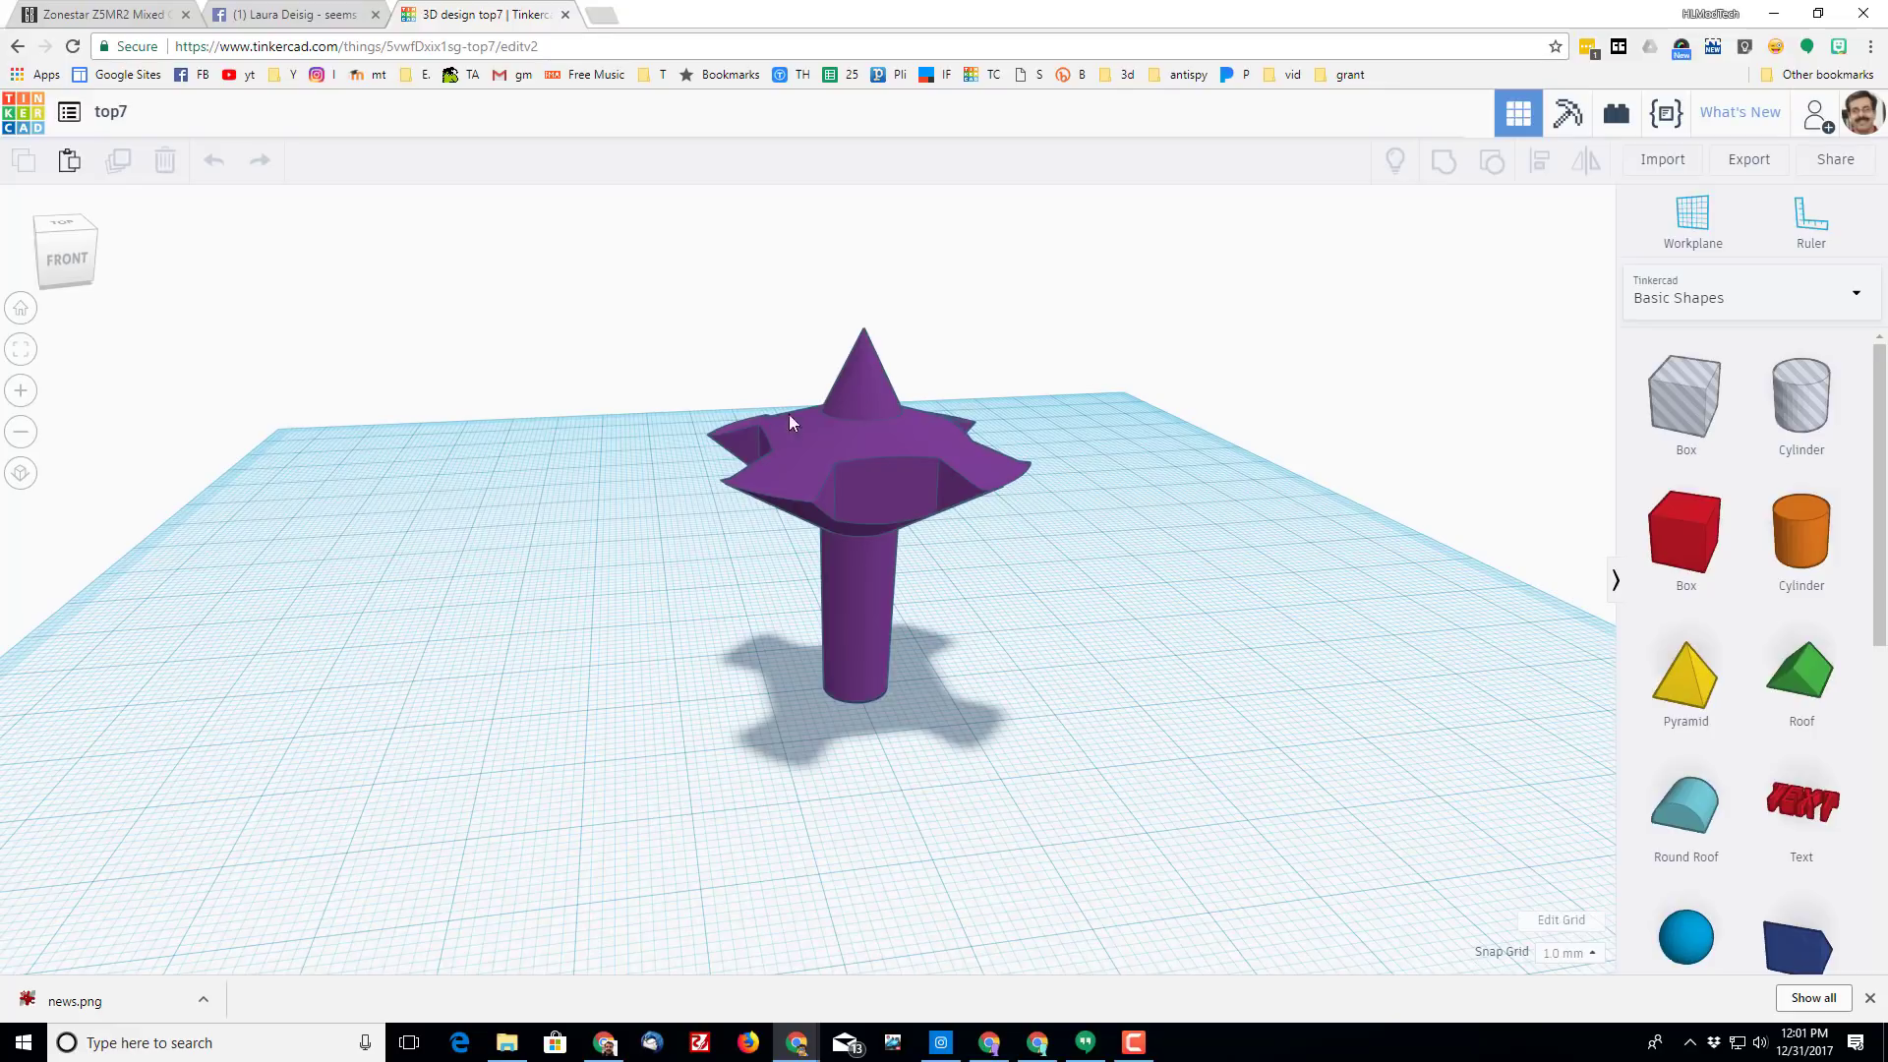
Delete the old purple star top and rename the design from top7 to top8
left_click(882, 444)
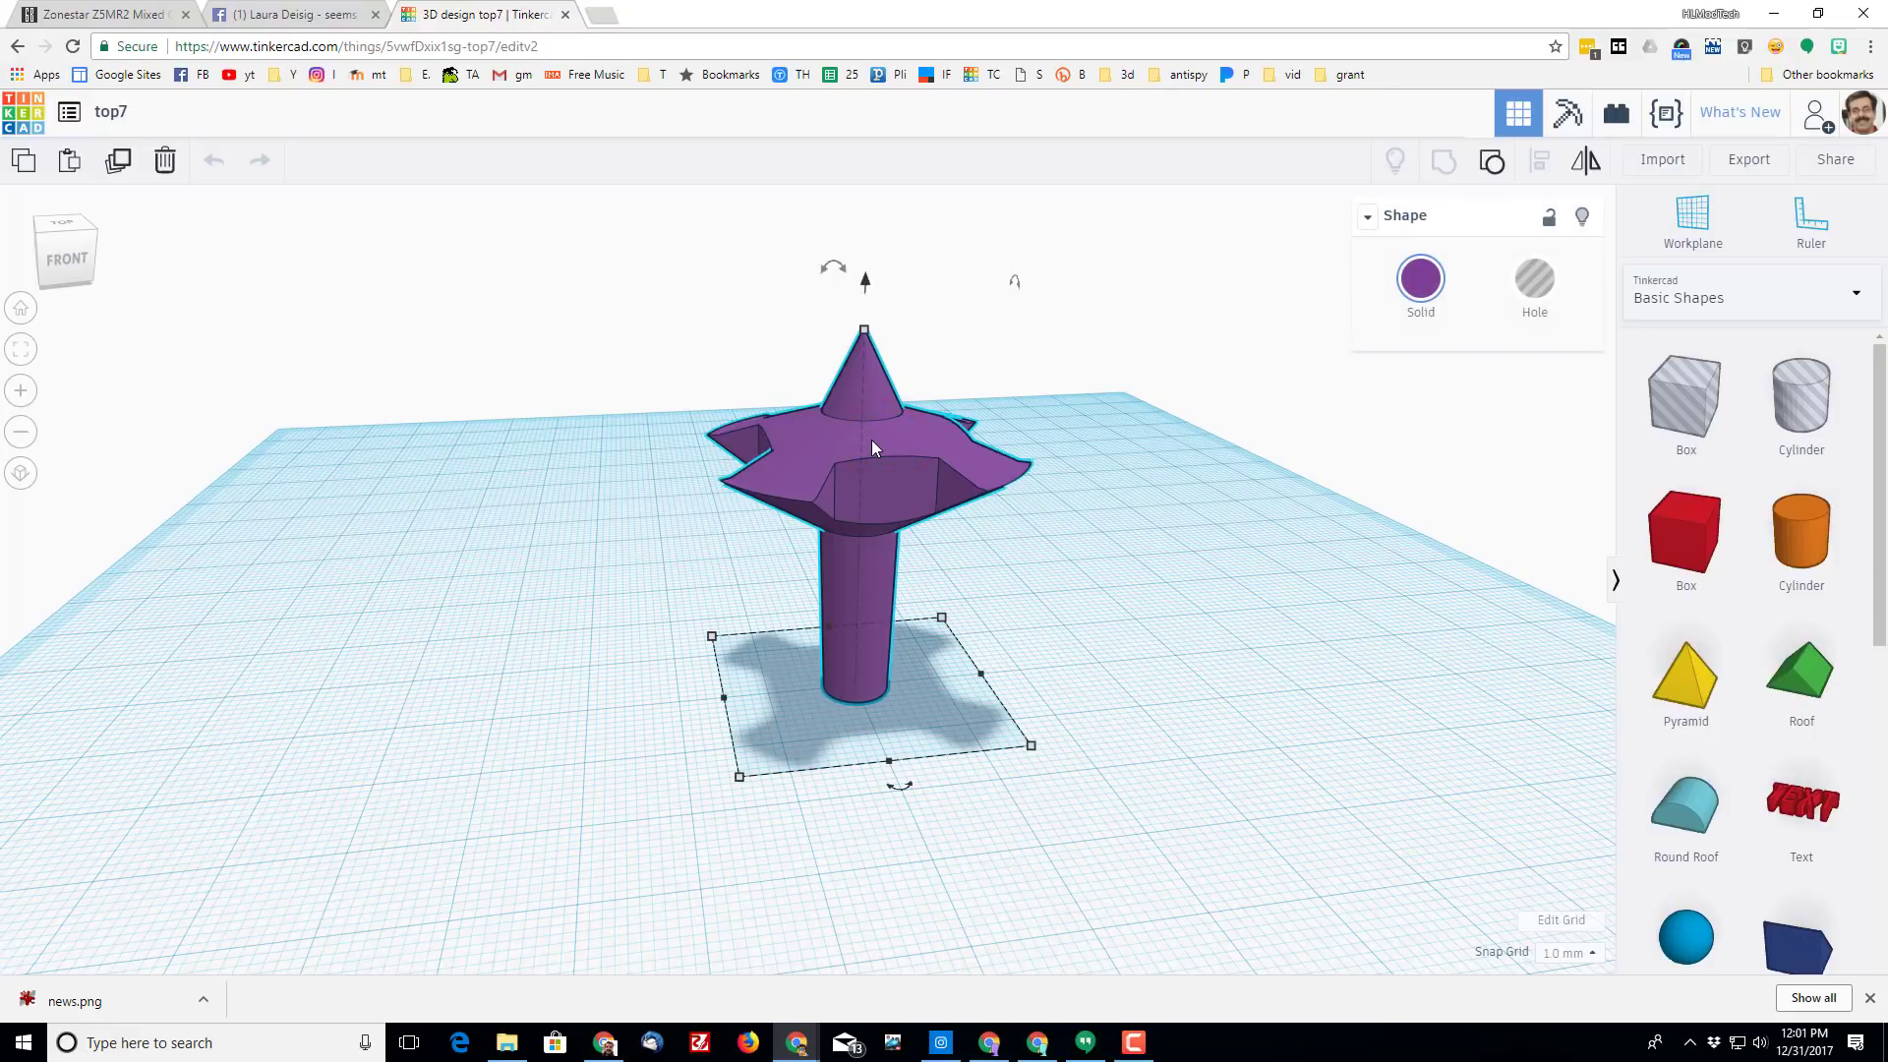
key("Delete")
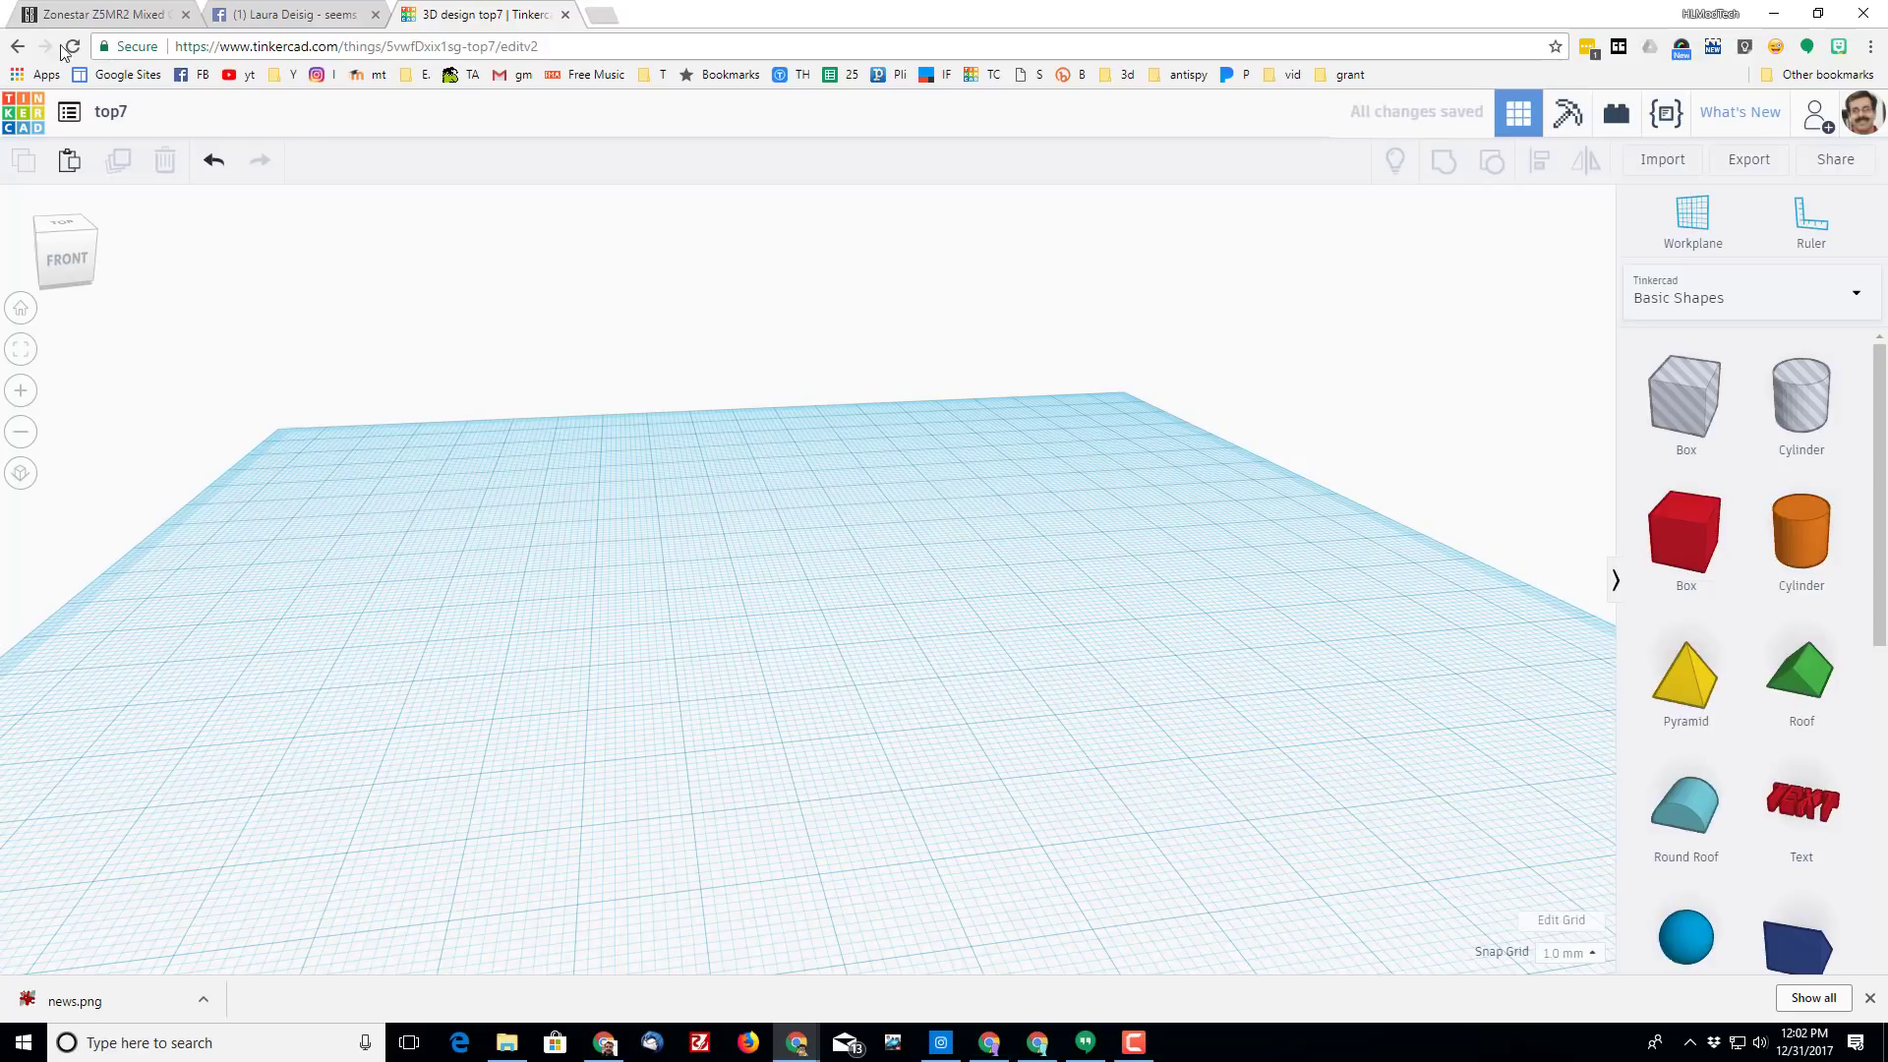
left_click(118, 115)
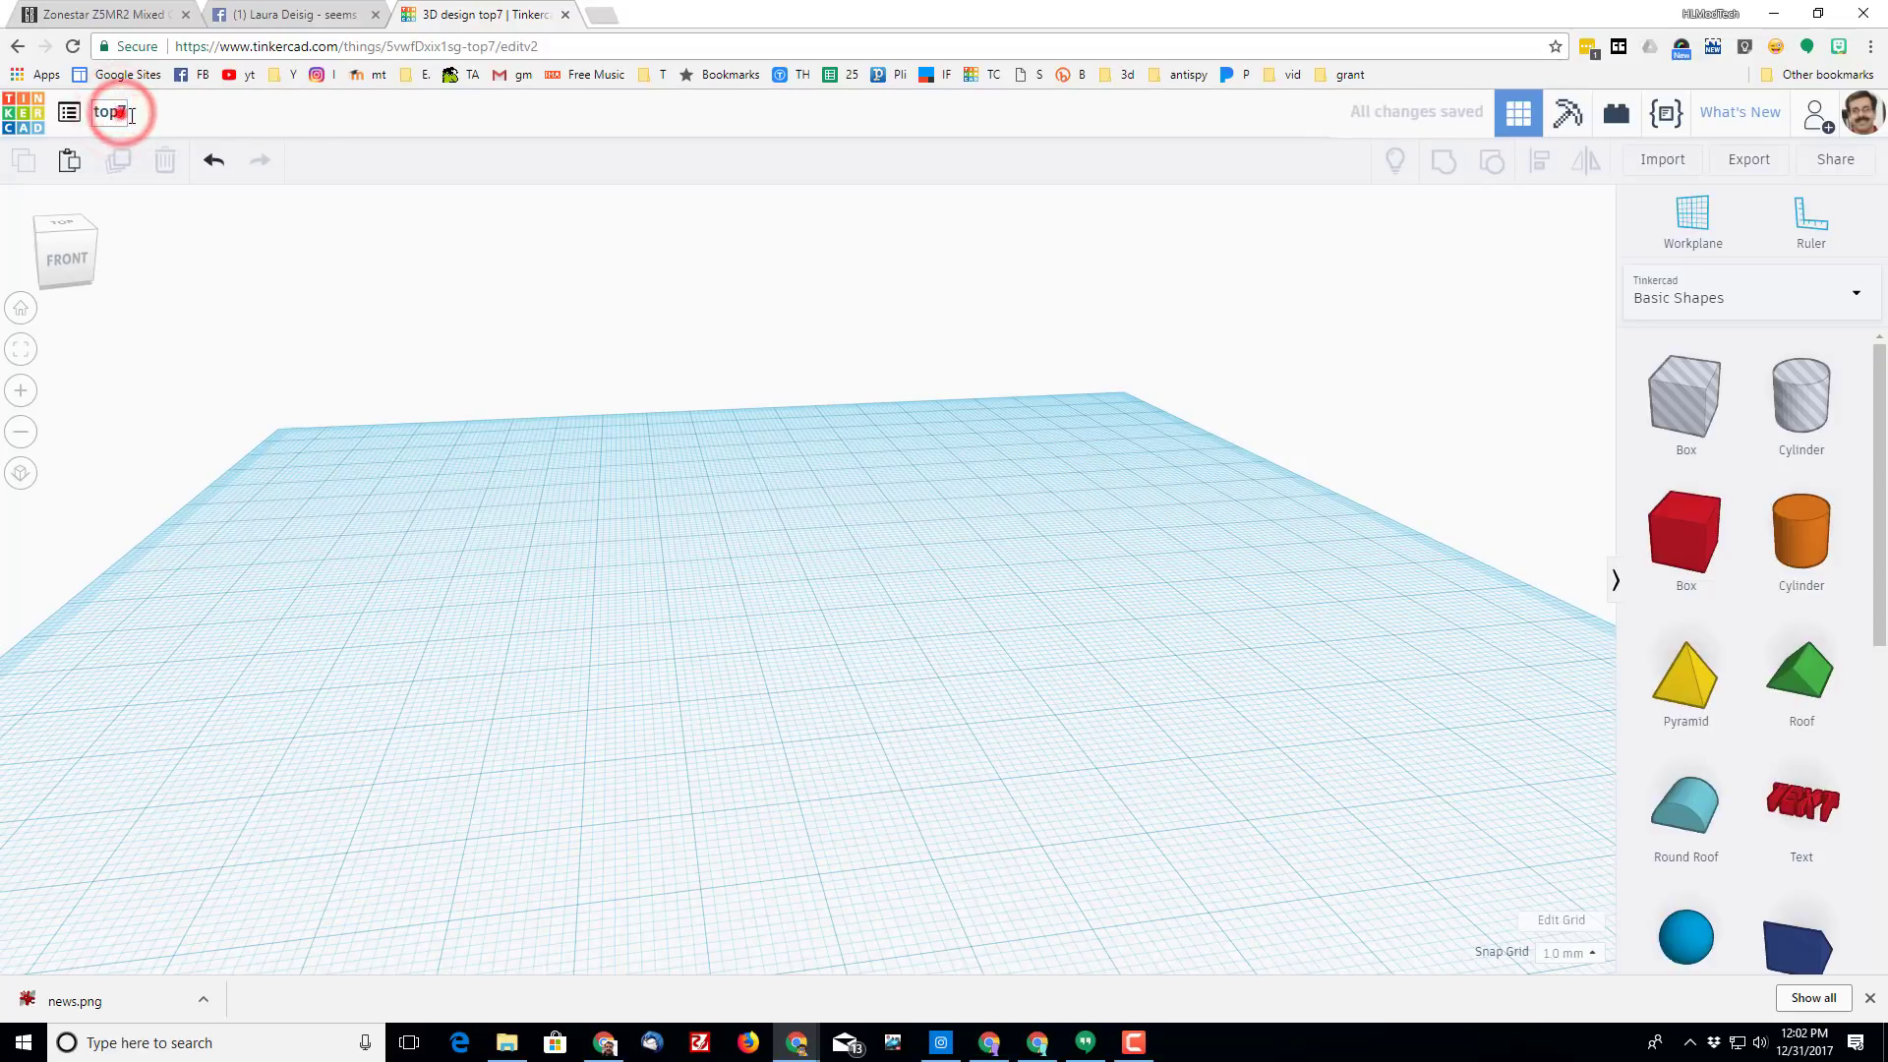
type("8")
left_click(241, 227)
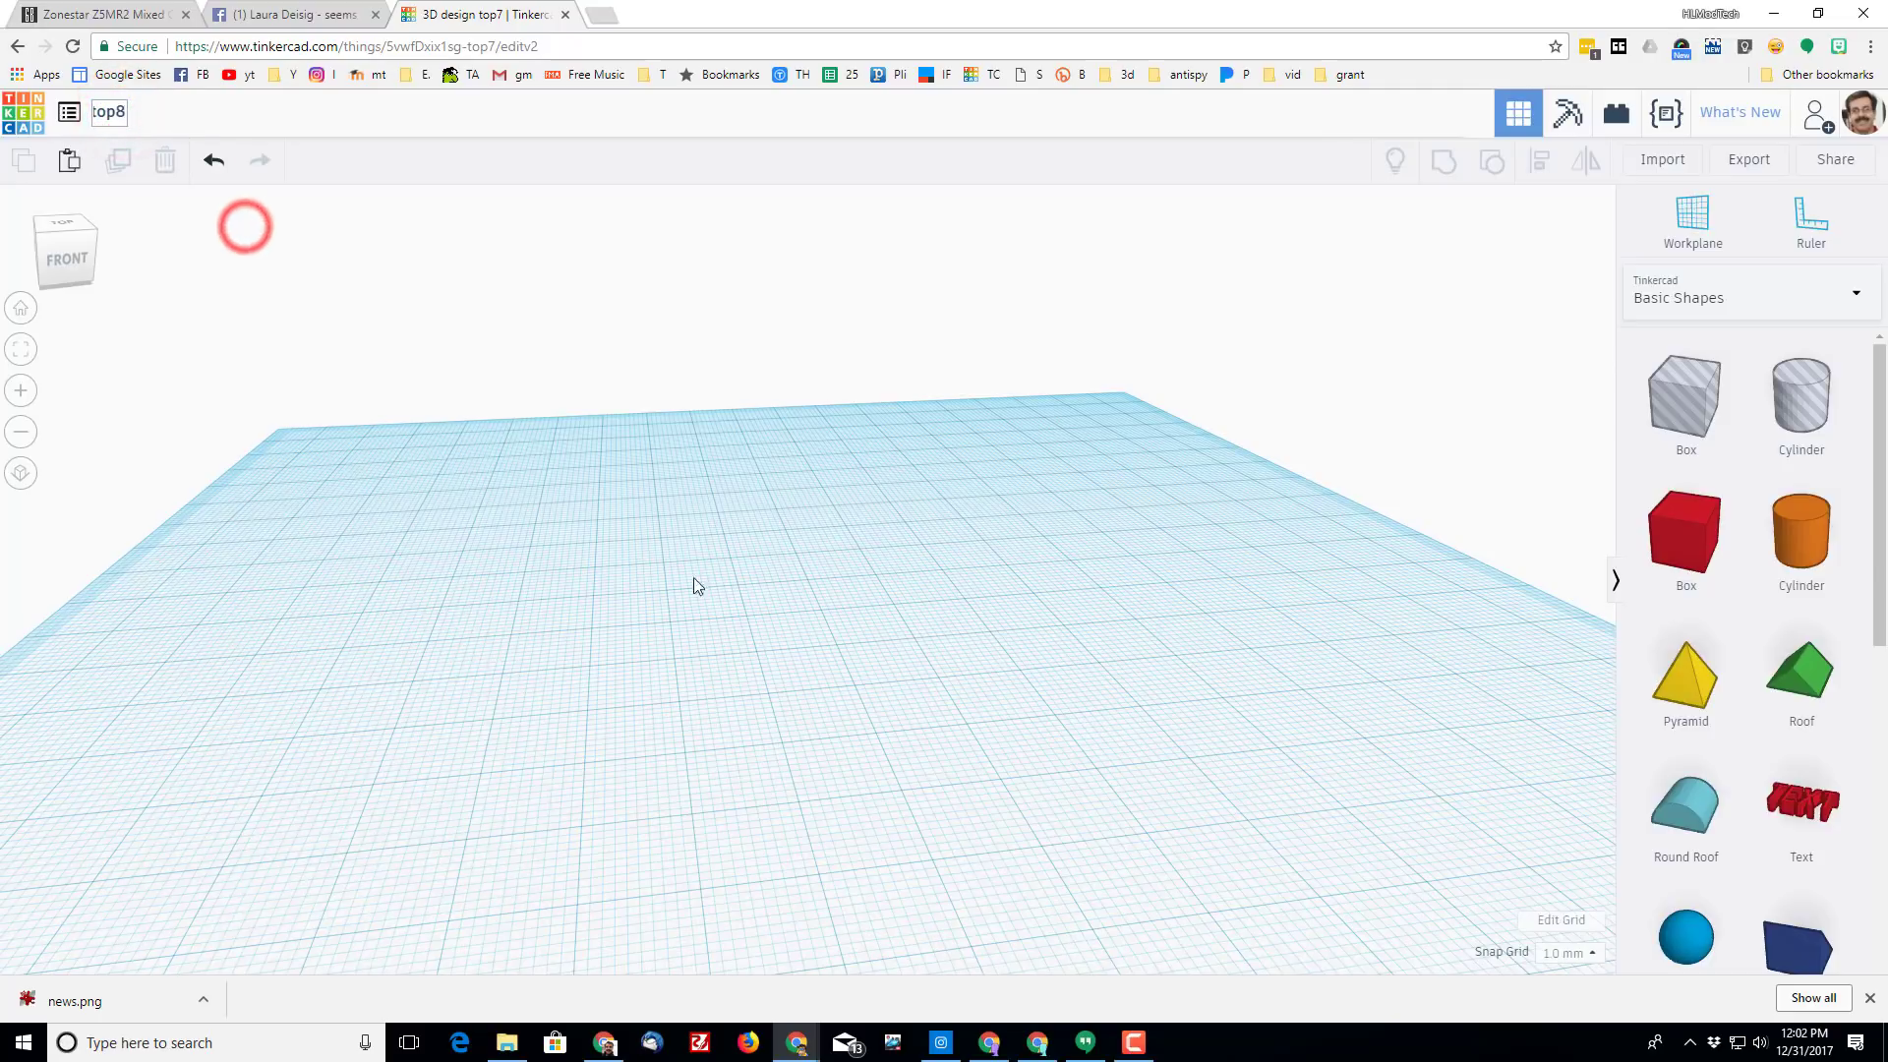
left_click(732, 573)
mouse_move(950, 535)
right_mouse_down()
mouse_move(881, 573)
mouse_move(1308, 605)
right_mouse_up()
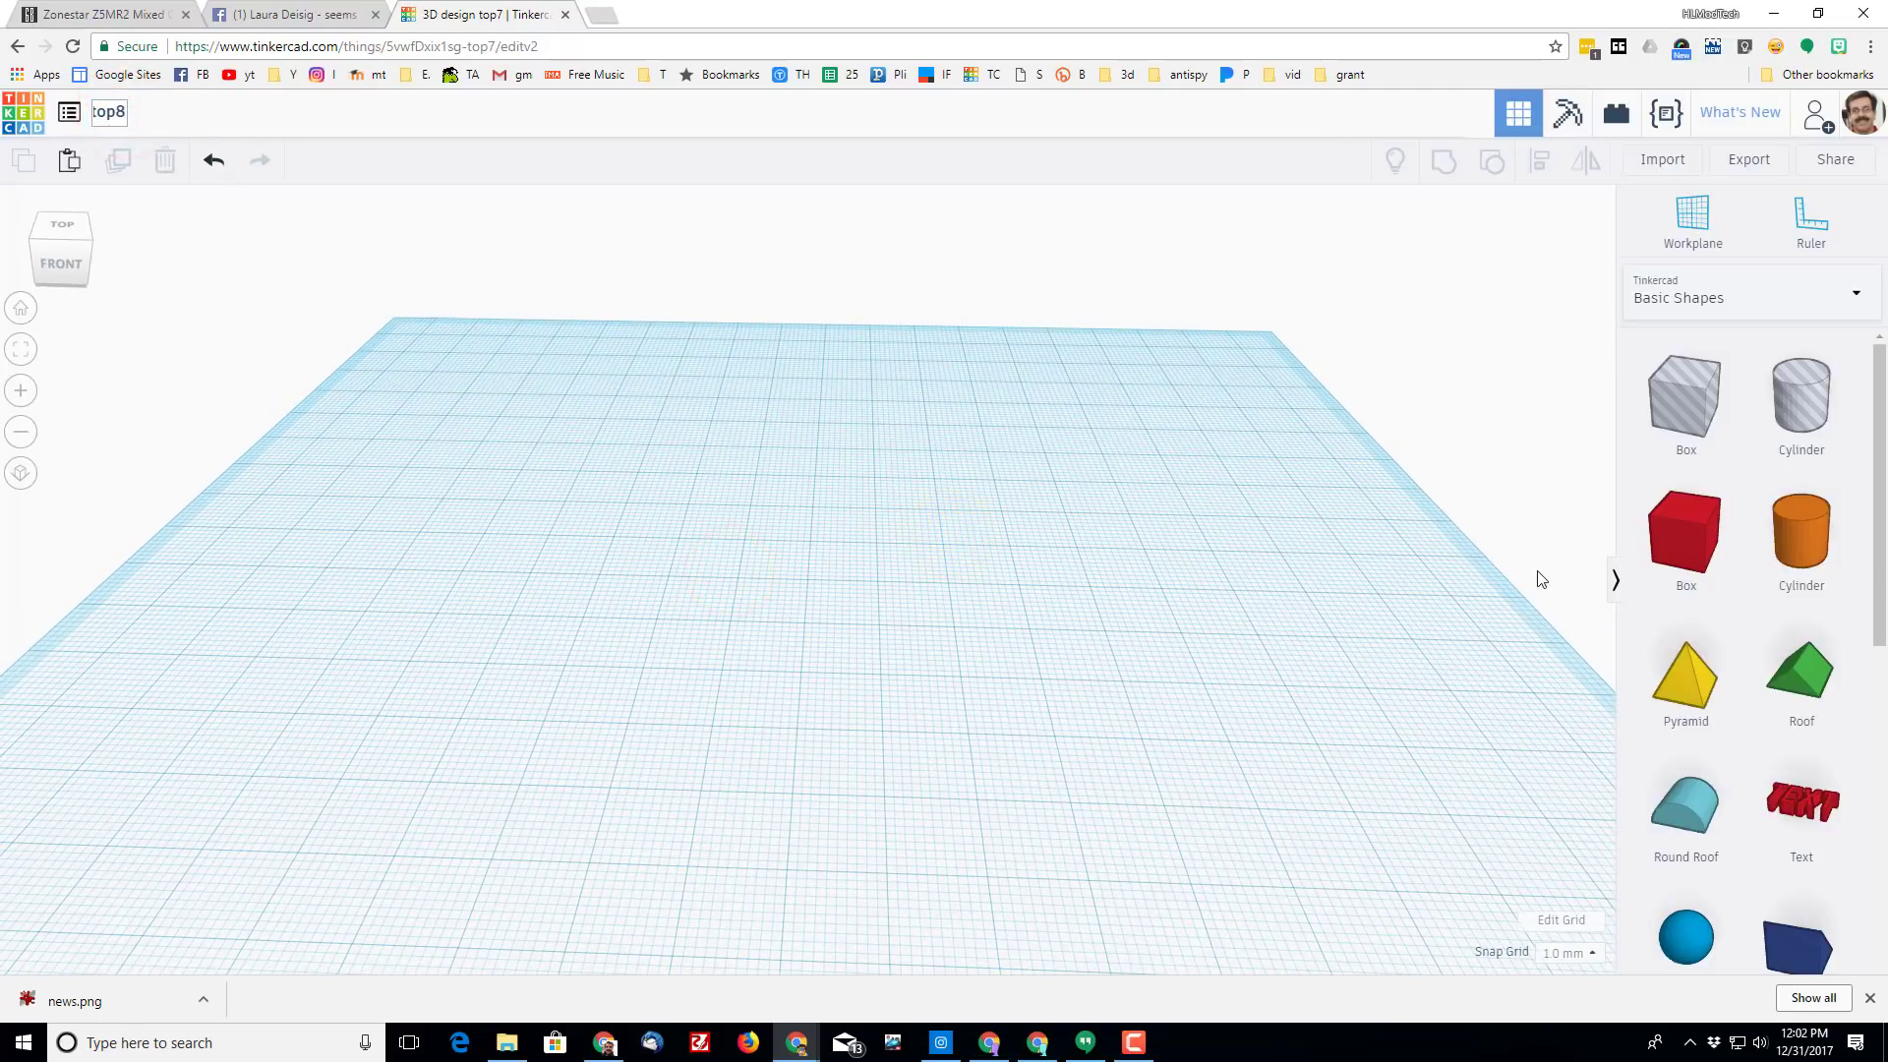
Add a cone and make it a slim stem: top radius 4, base radius 3.5, height 25, 64 sides
scroll(1760, 652, "down", 3)
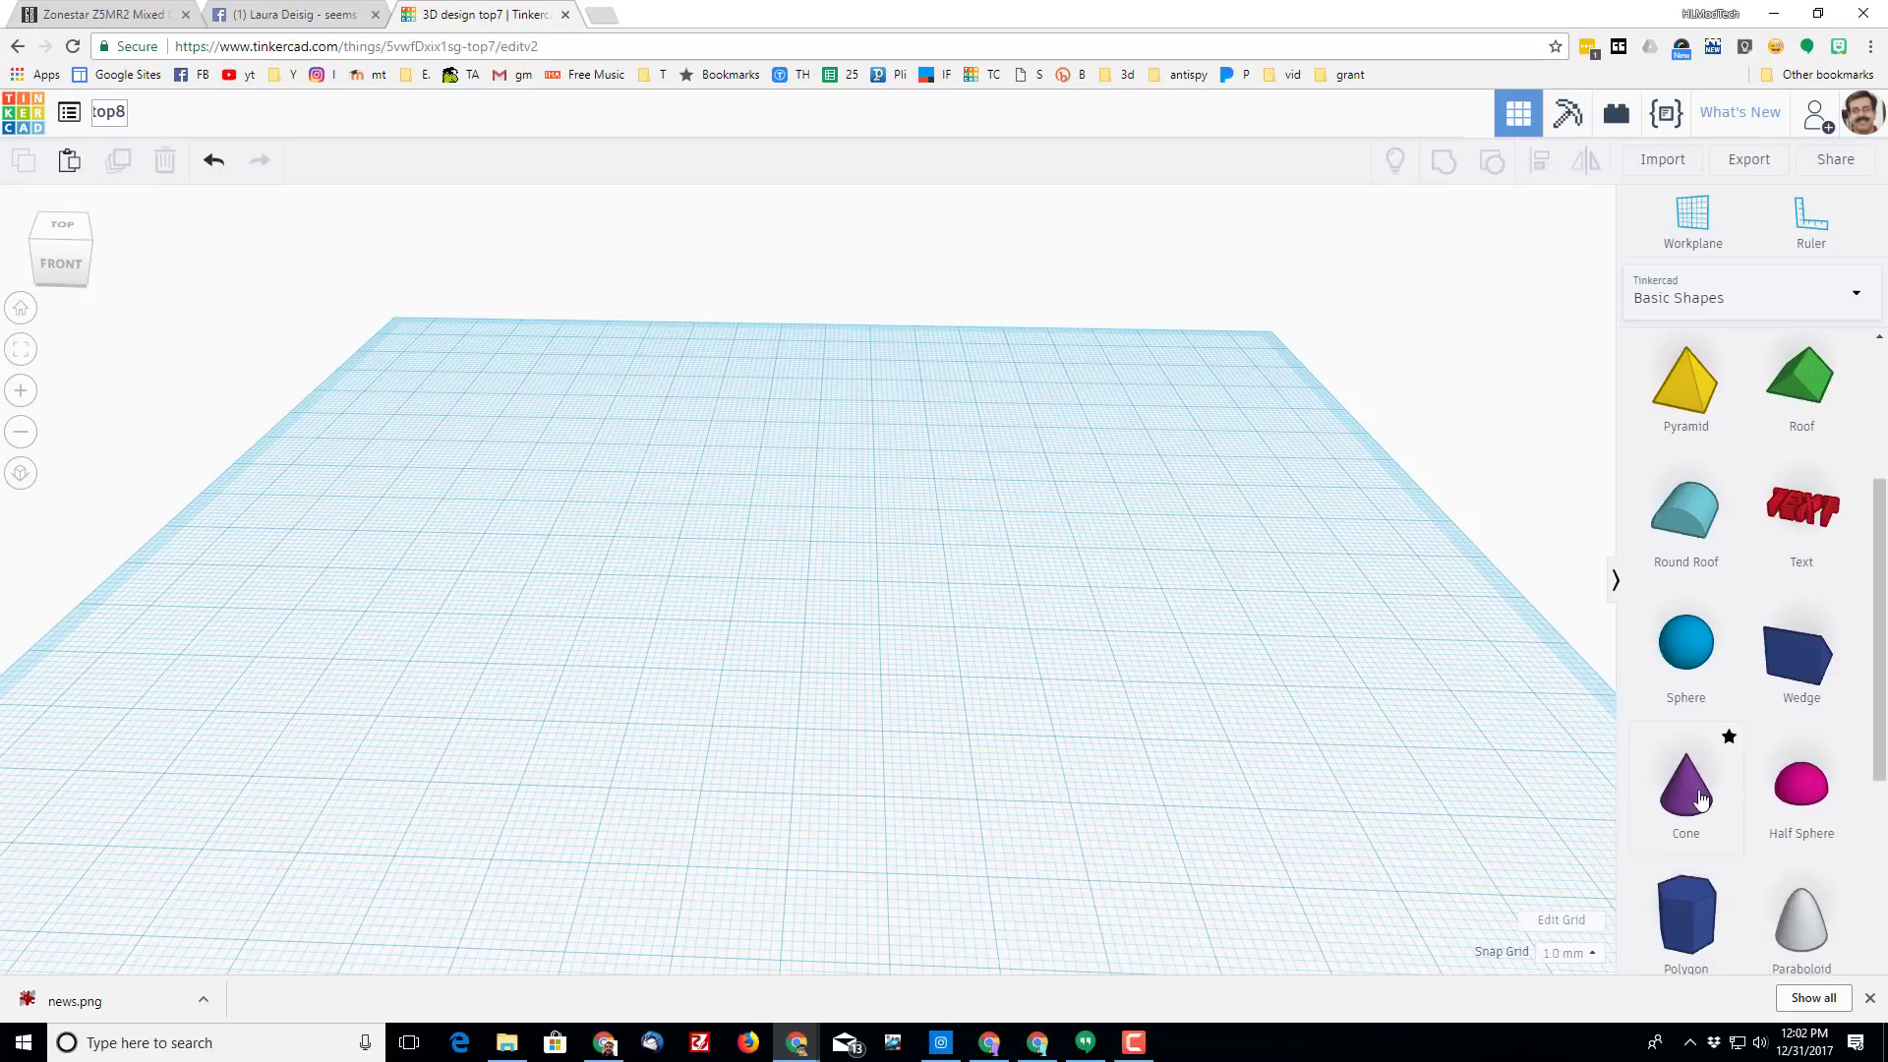
left_click_drag(1690, 805, 785, 618)
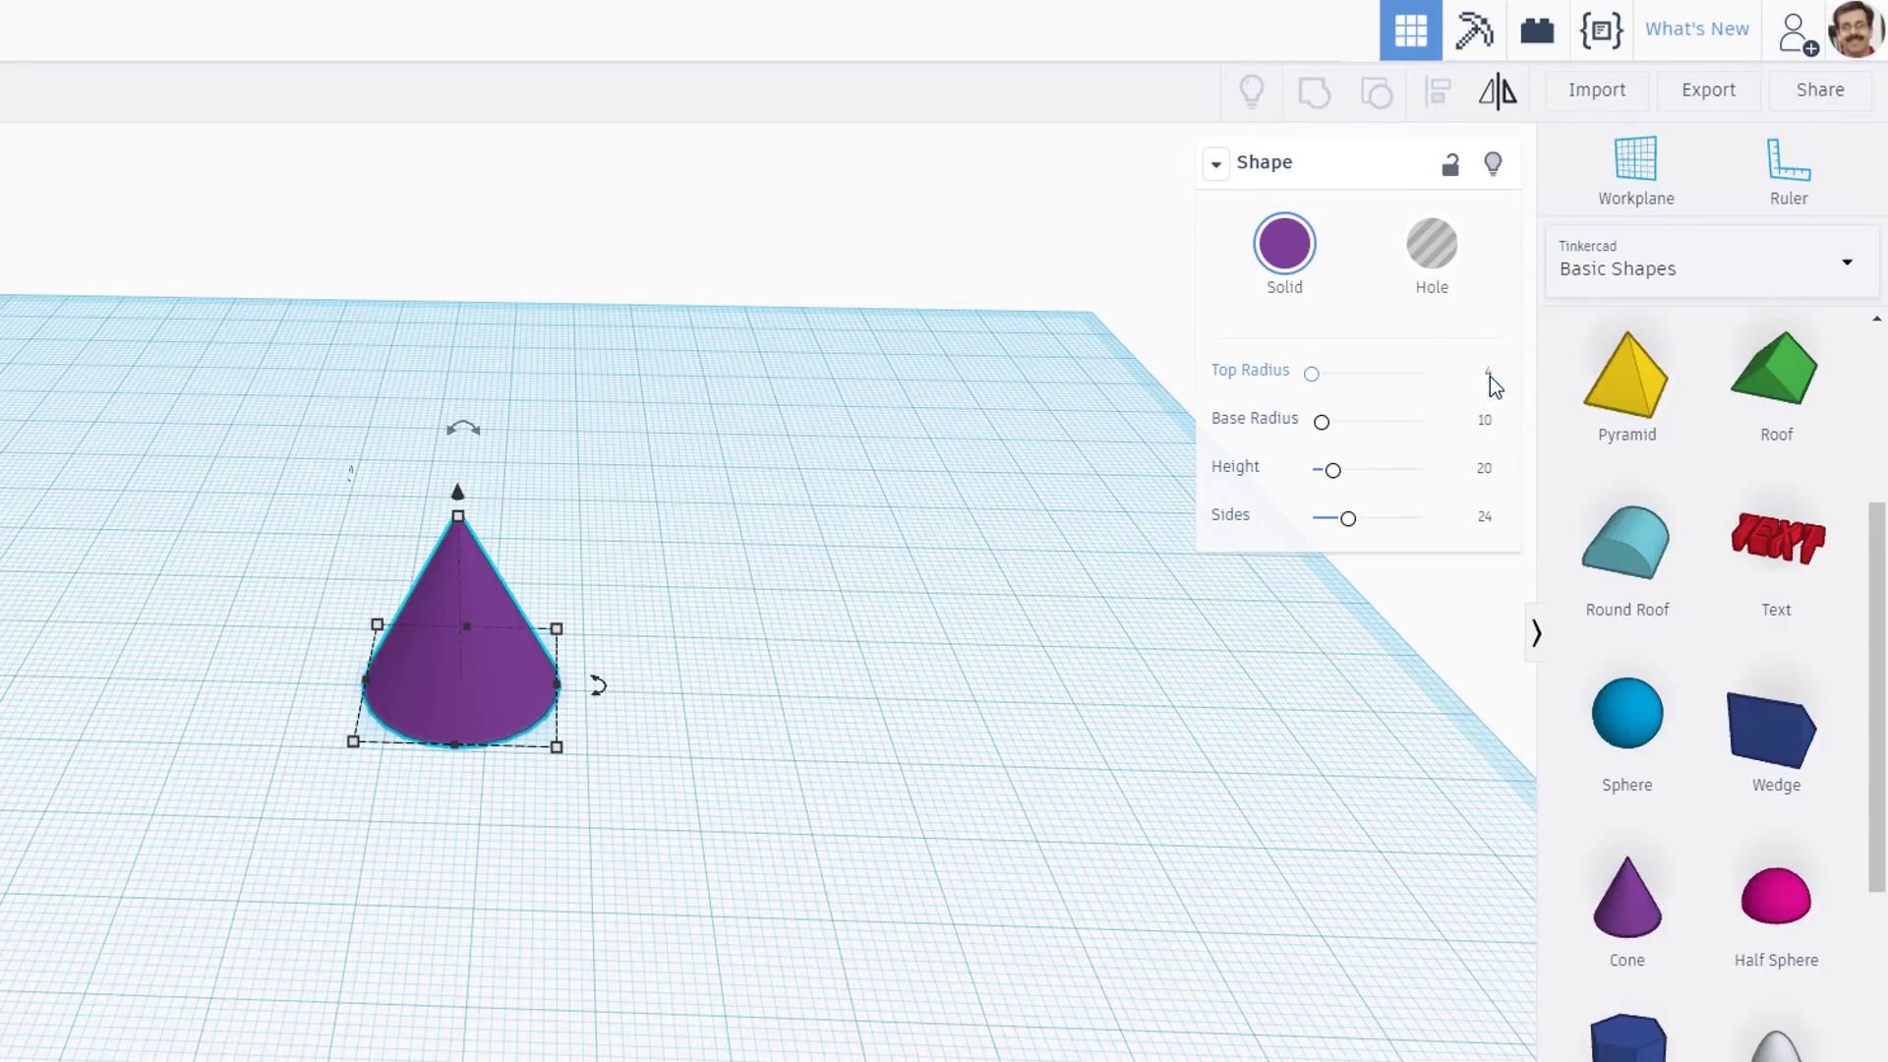
key("Return")
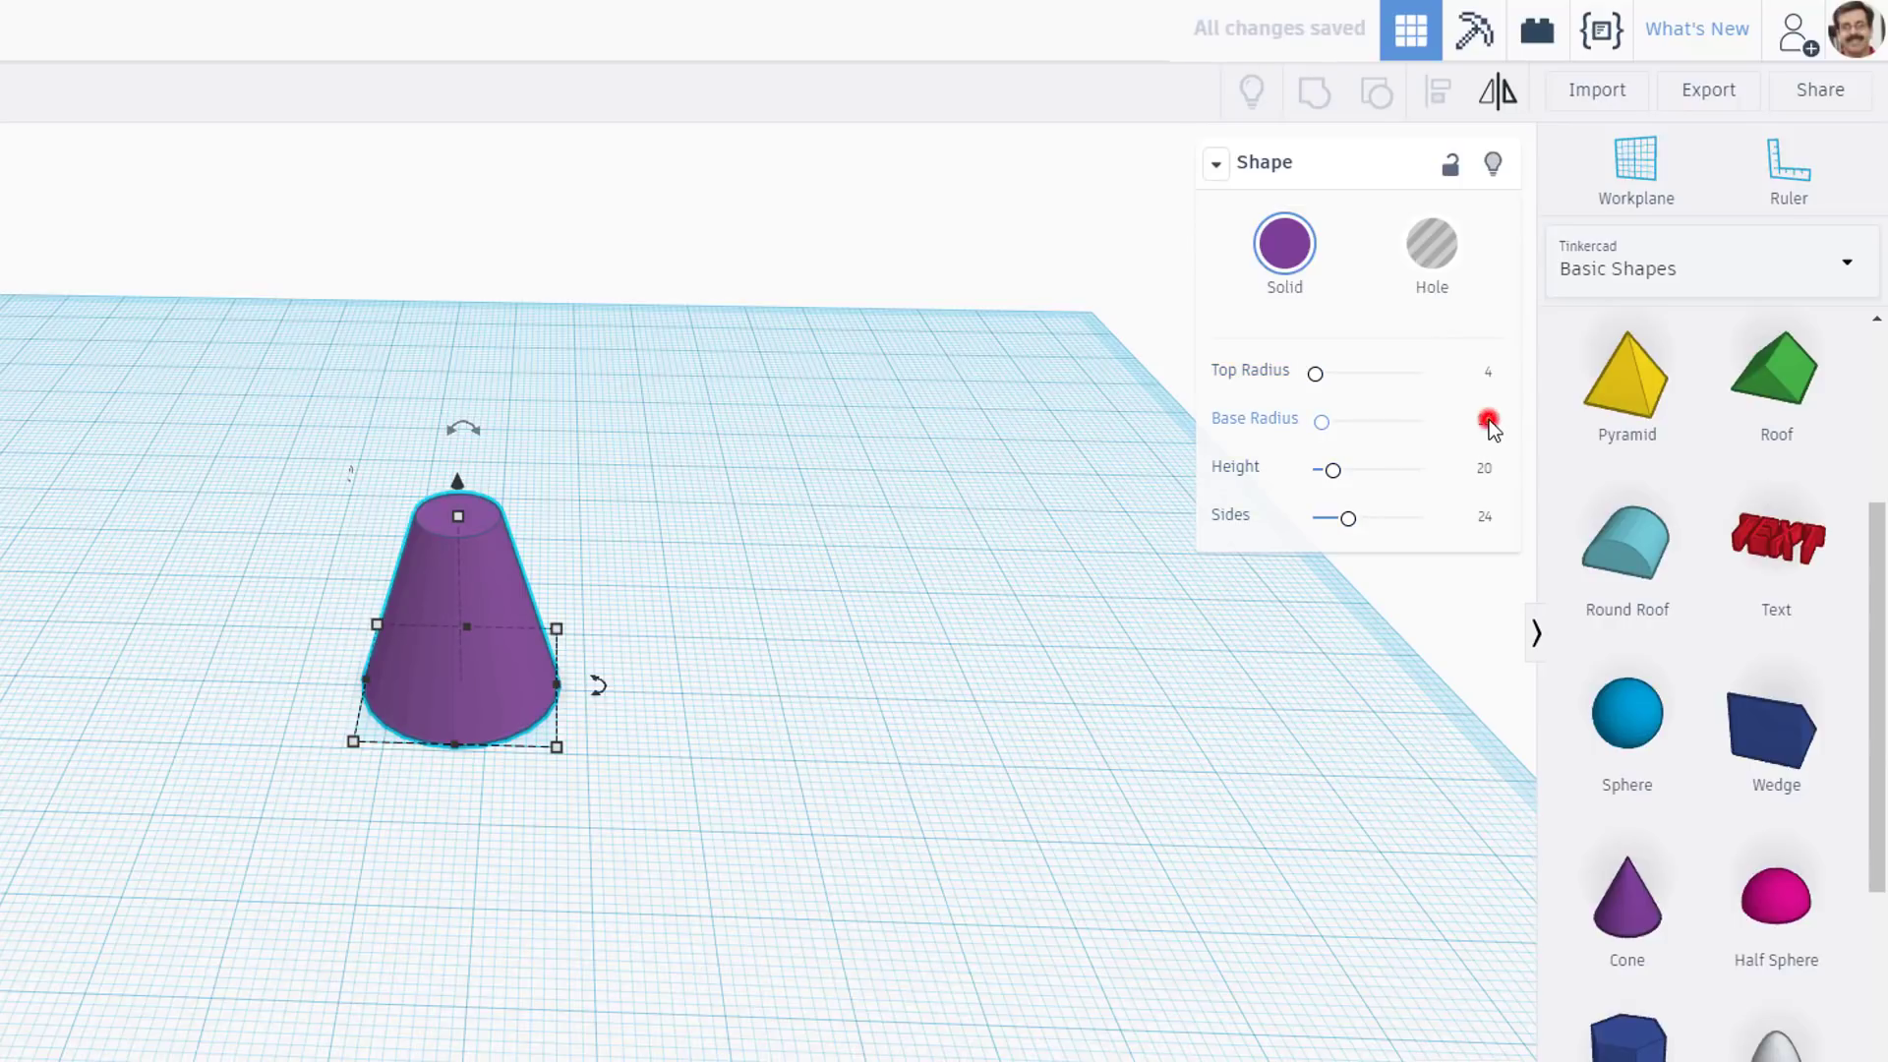
type("3")
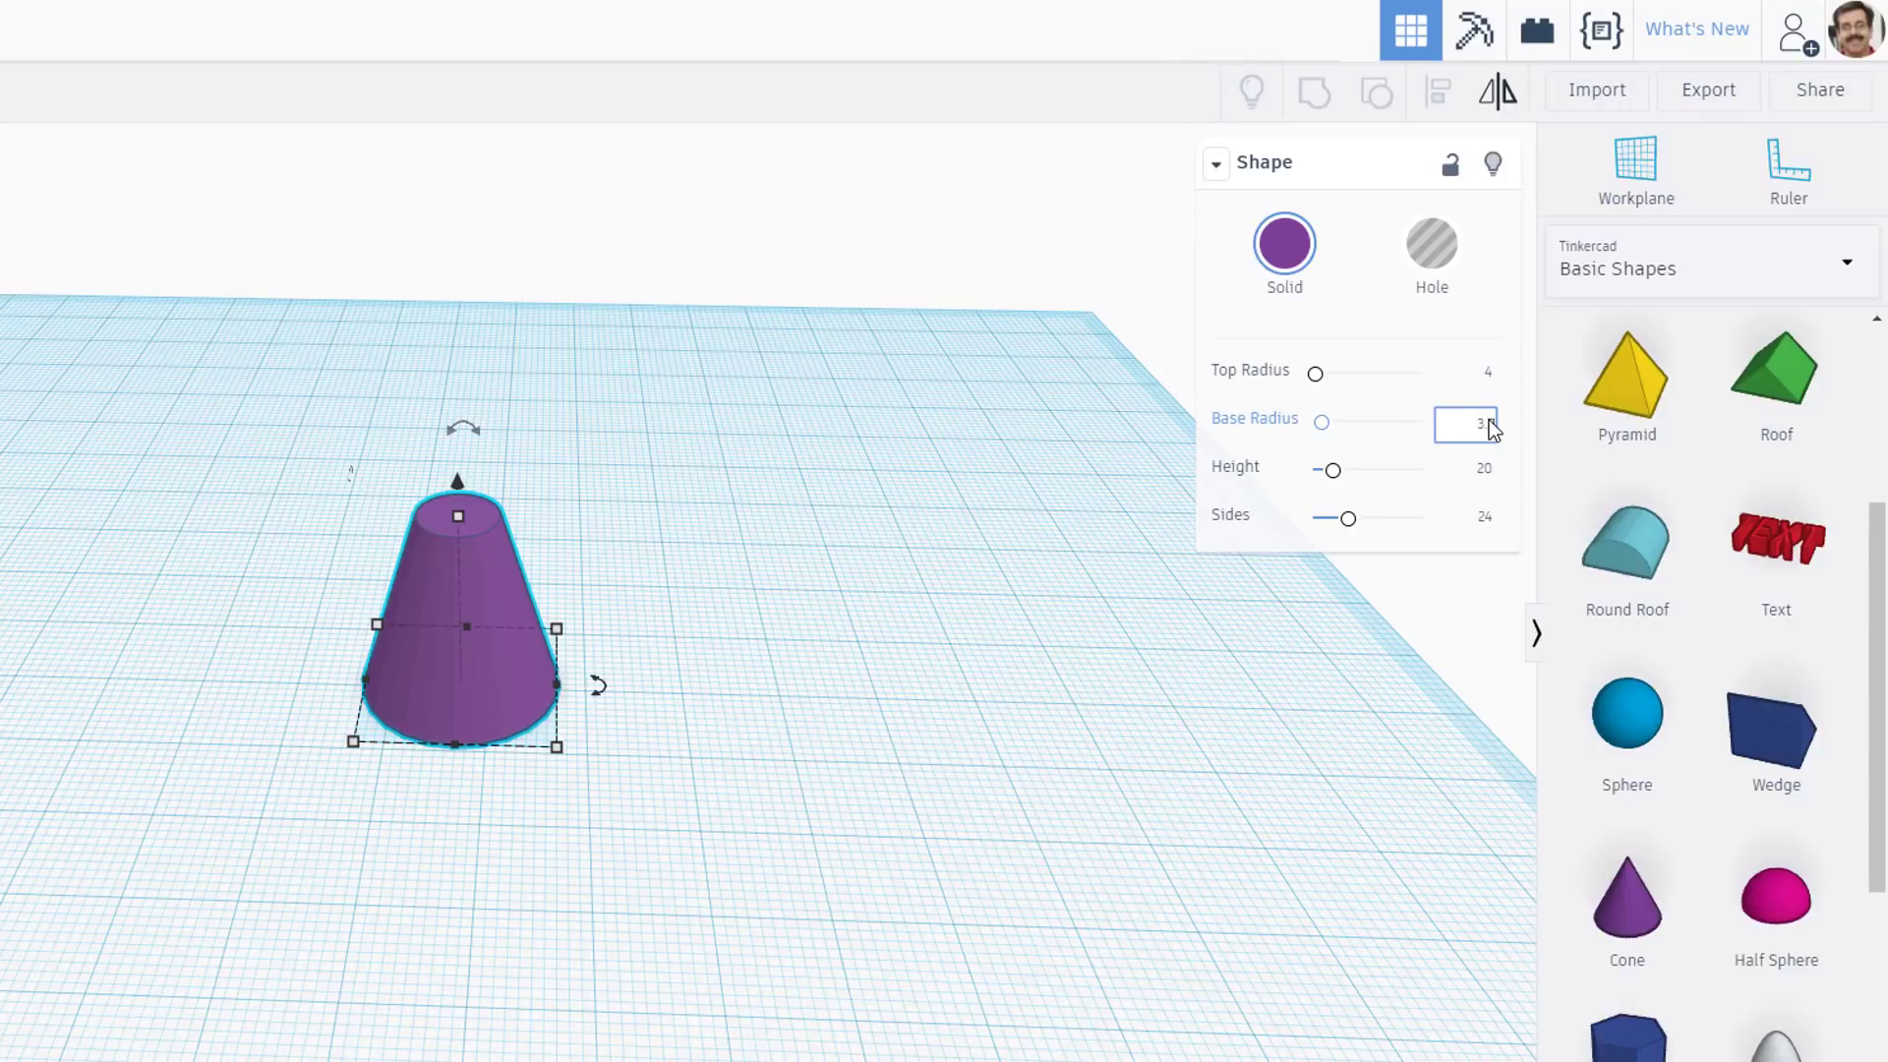
type(".5")
key("Return")
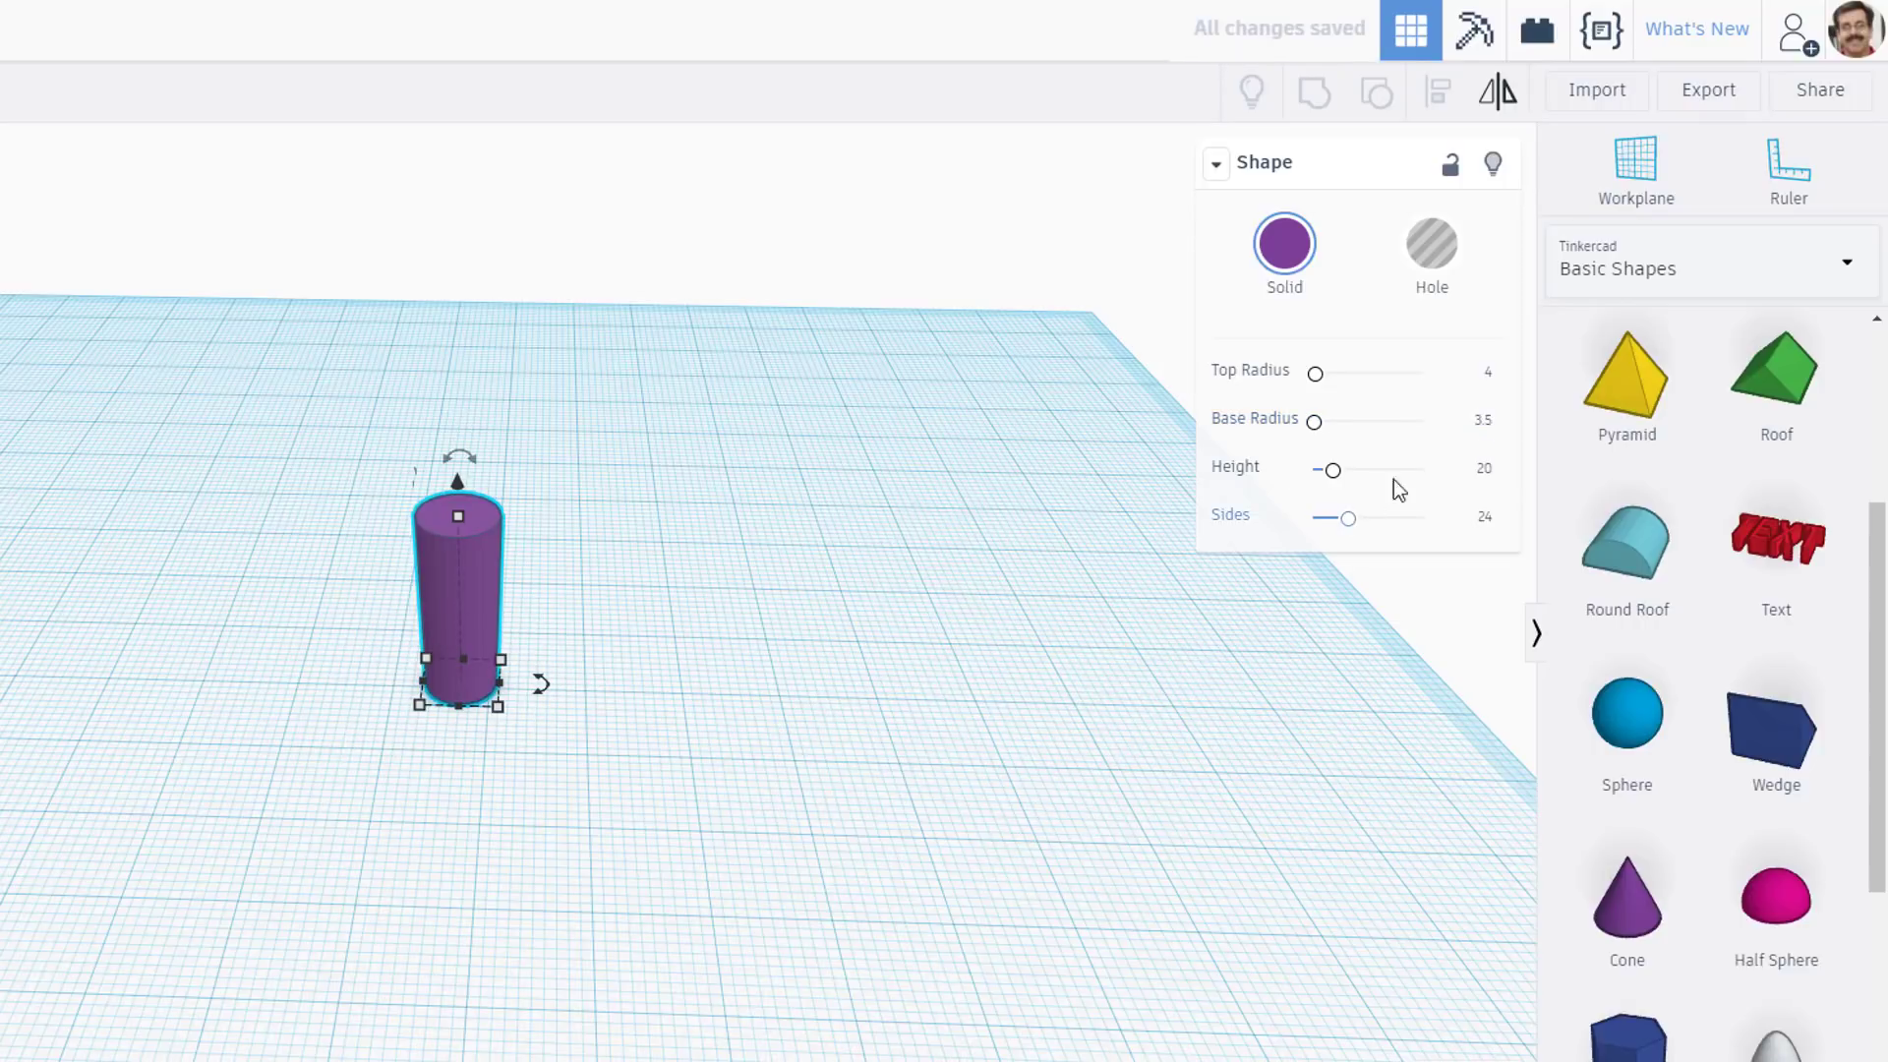
left_click(1489, 469)
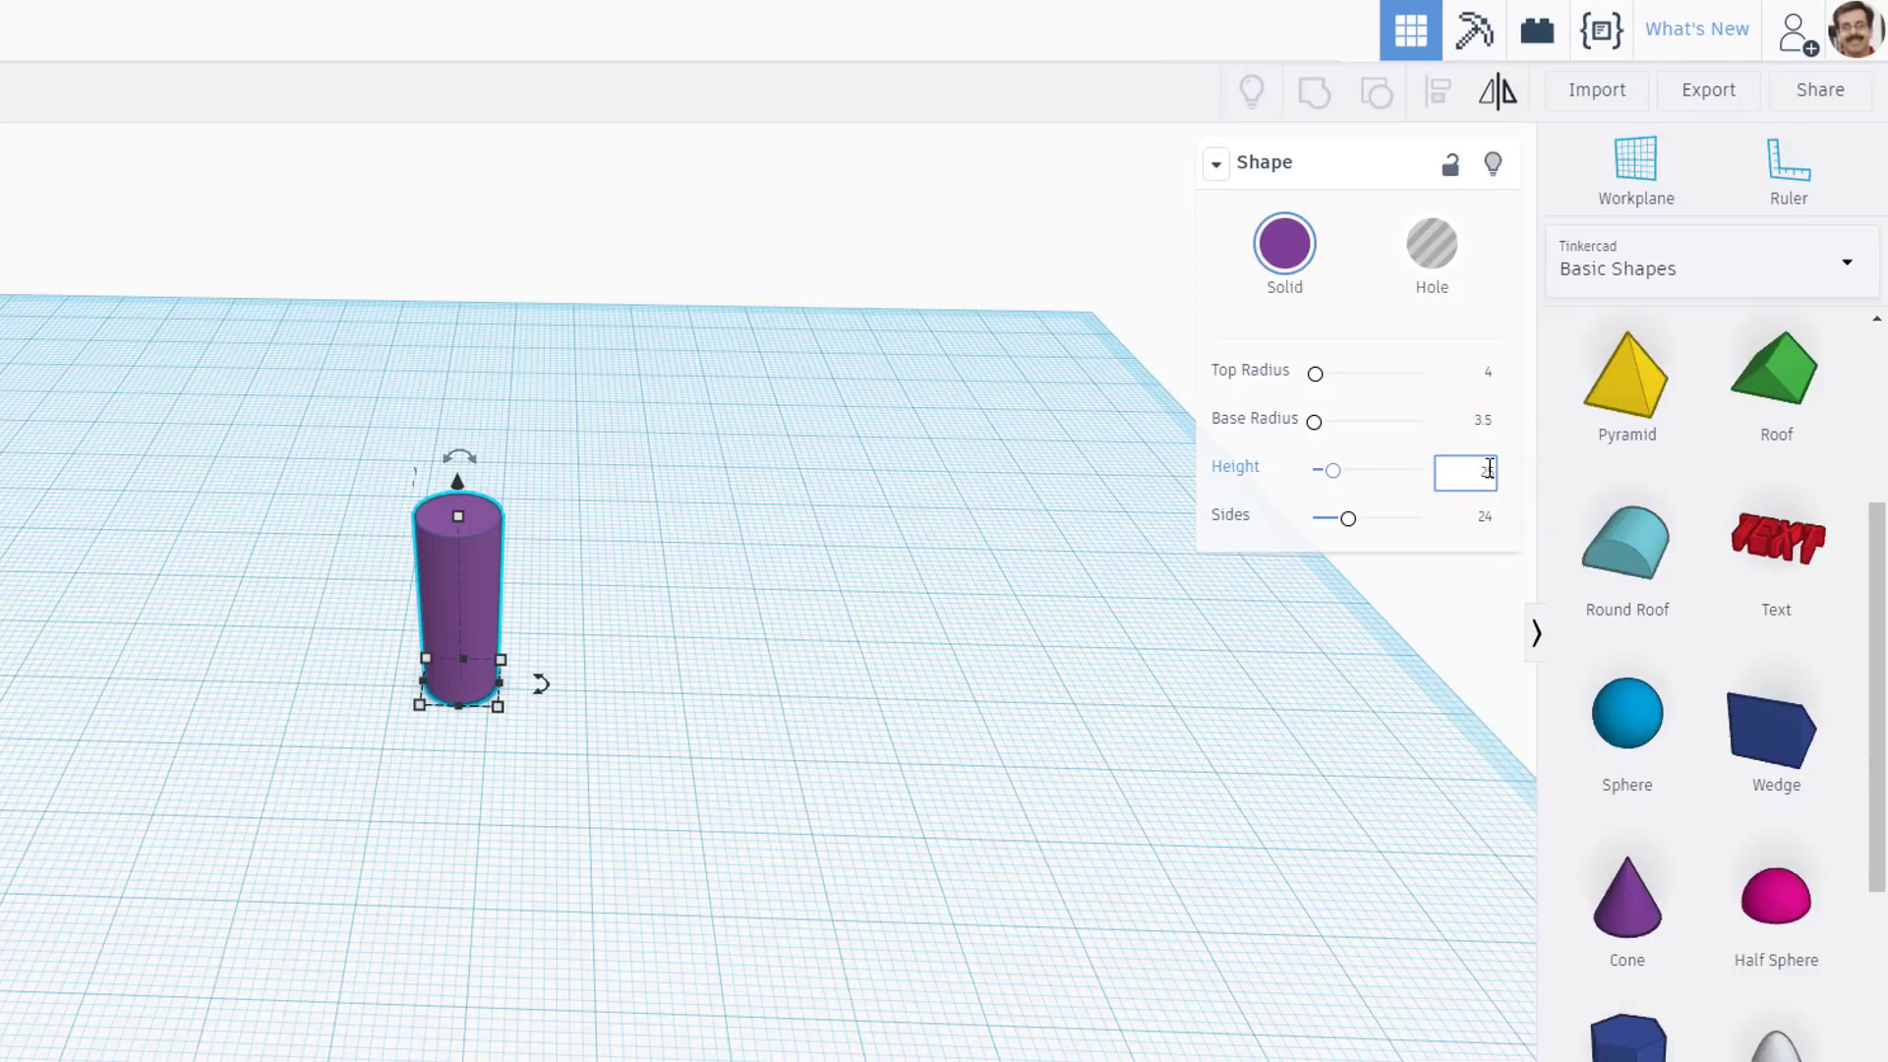
type("25")
key("Return")
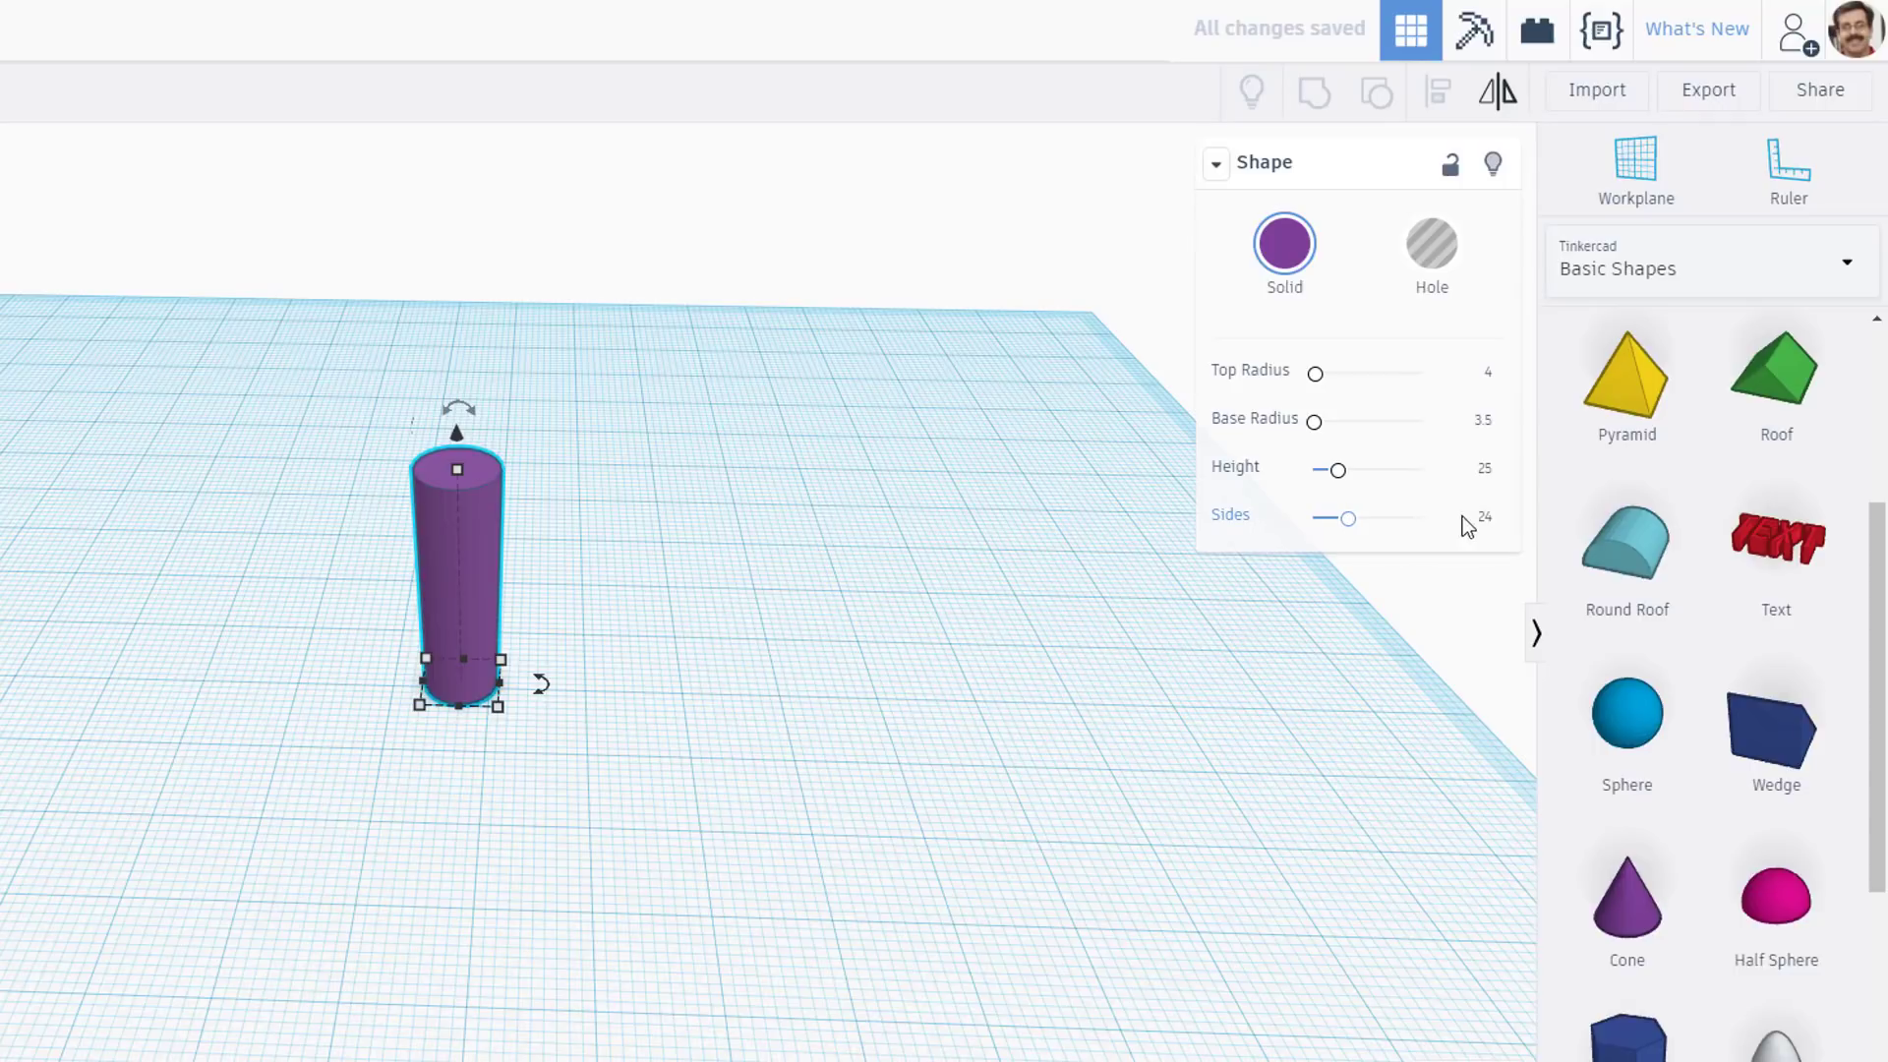
left_click_drag(1344, 522, 1496, 527)
Move the workplane onto the stem's top and drop a new cone there
key("w")
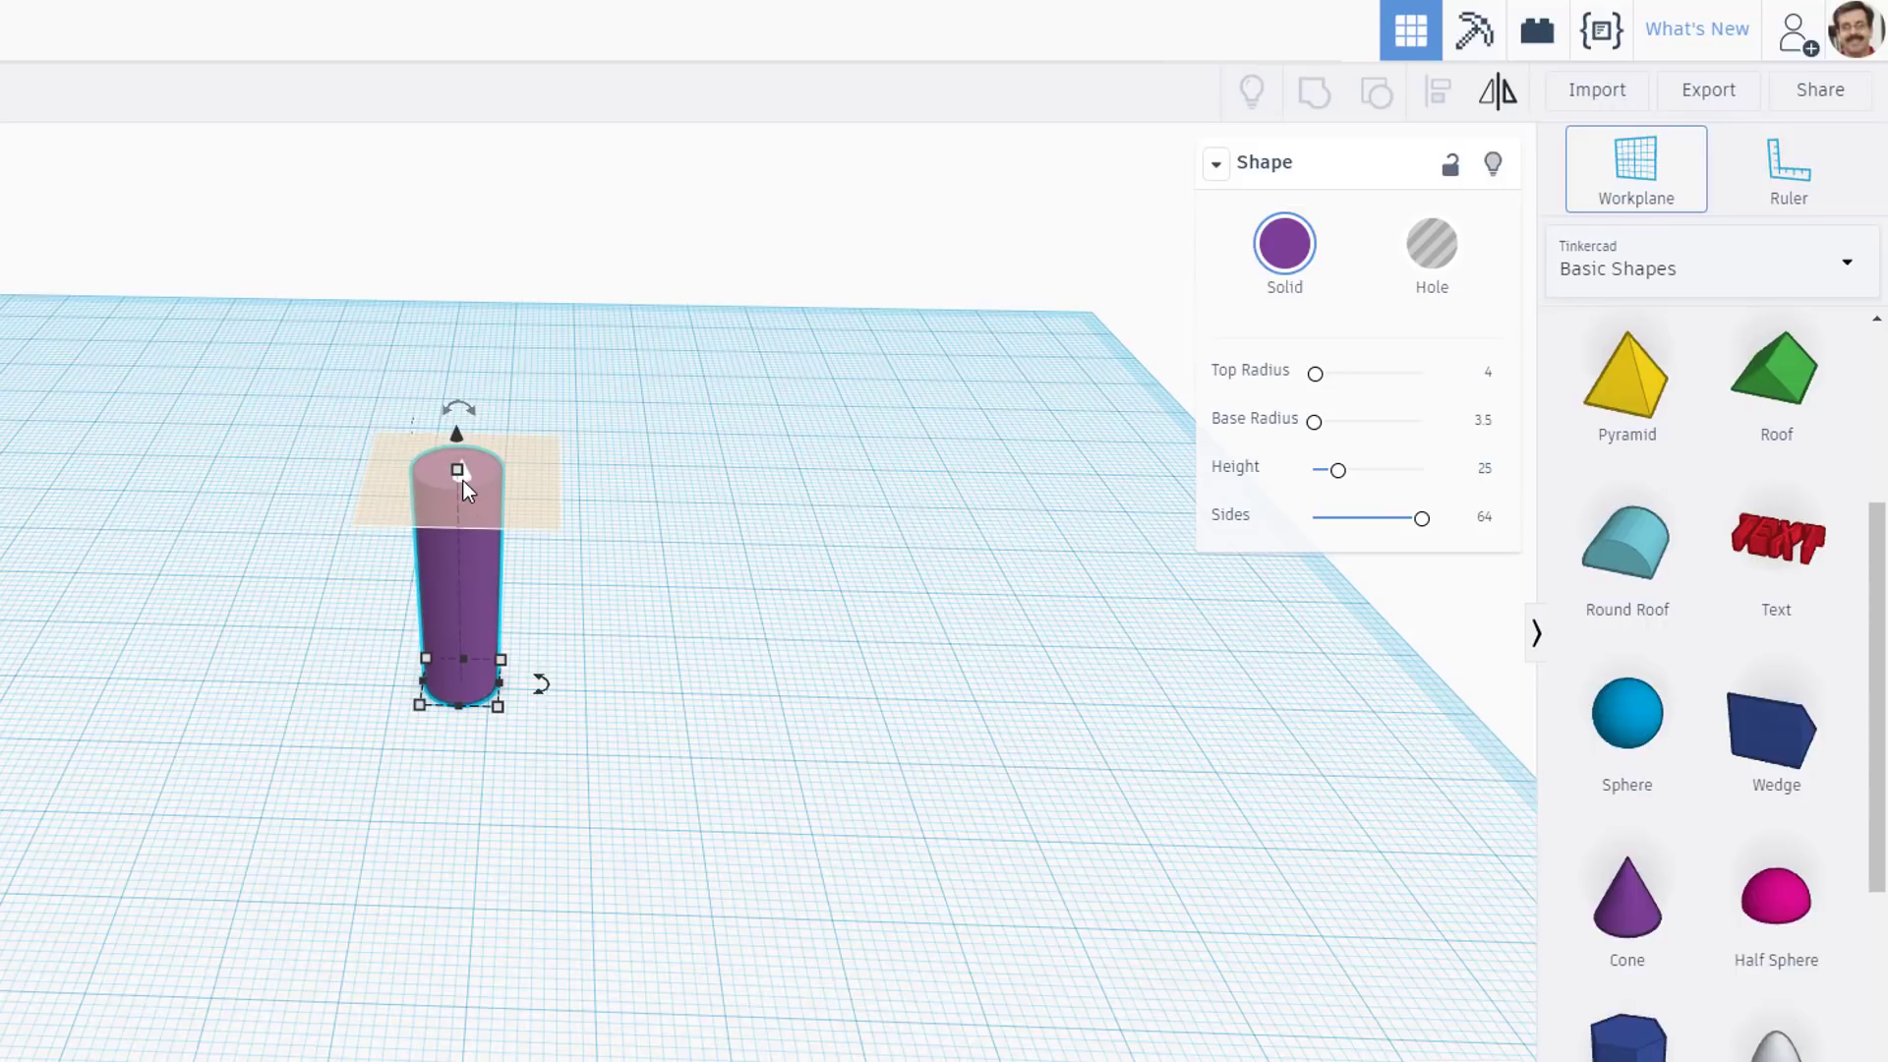
left_click(463, 476)
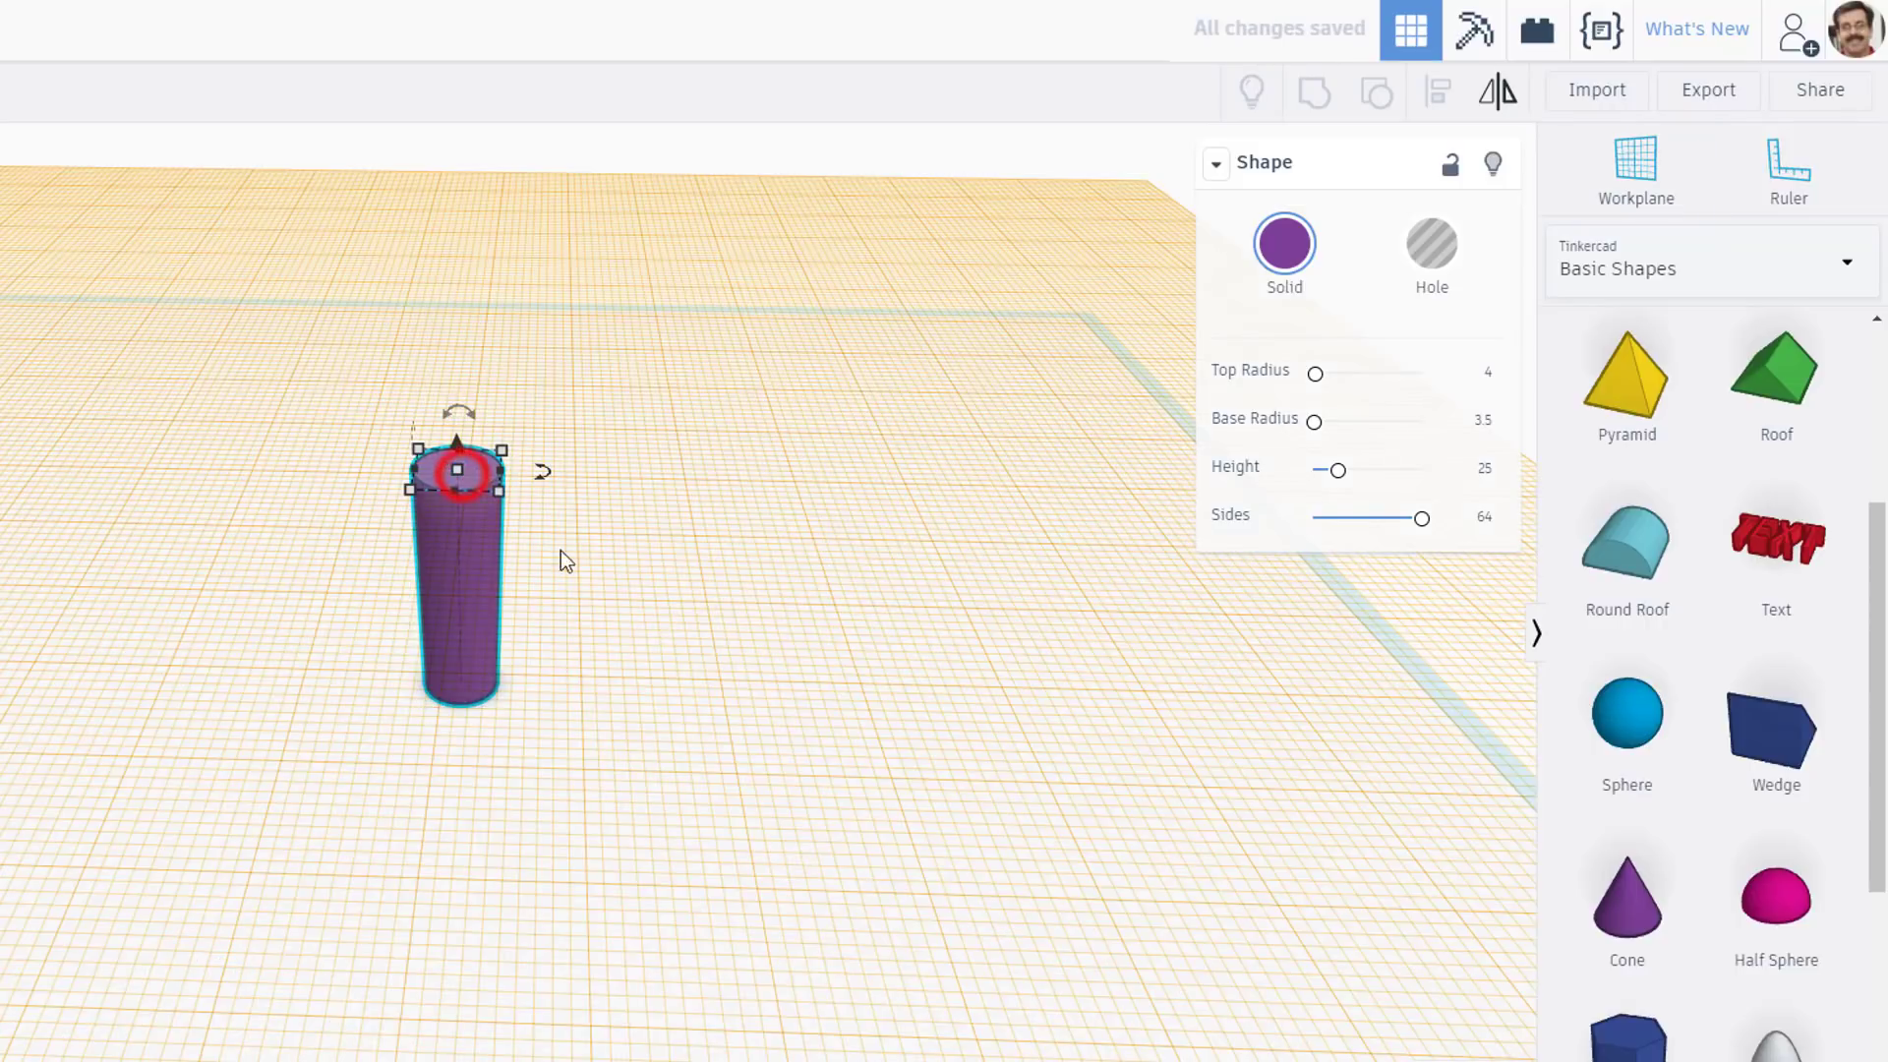
left_click(1628, 900)
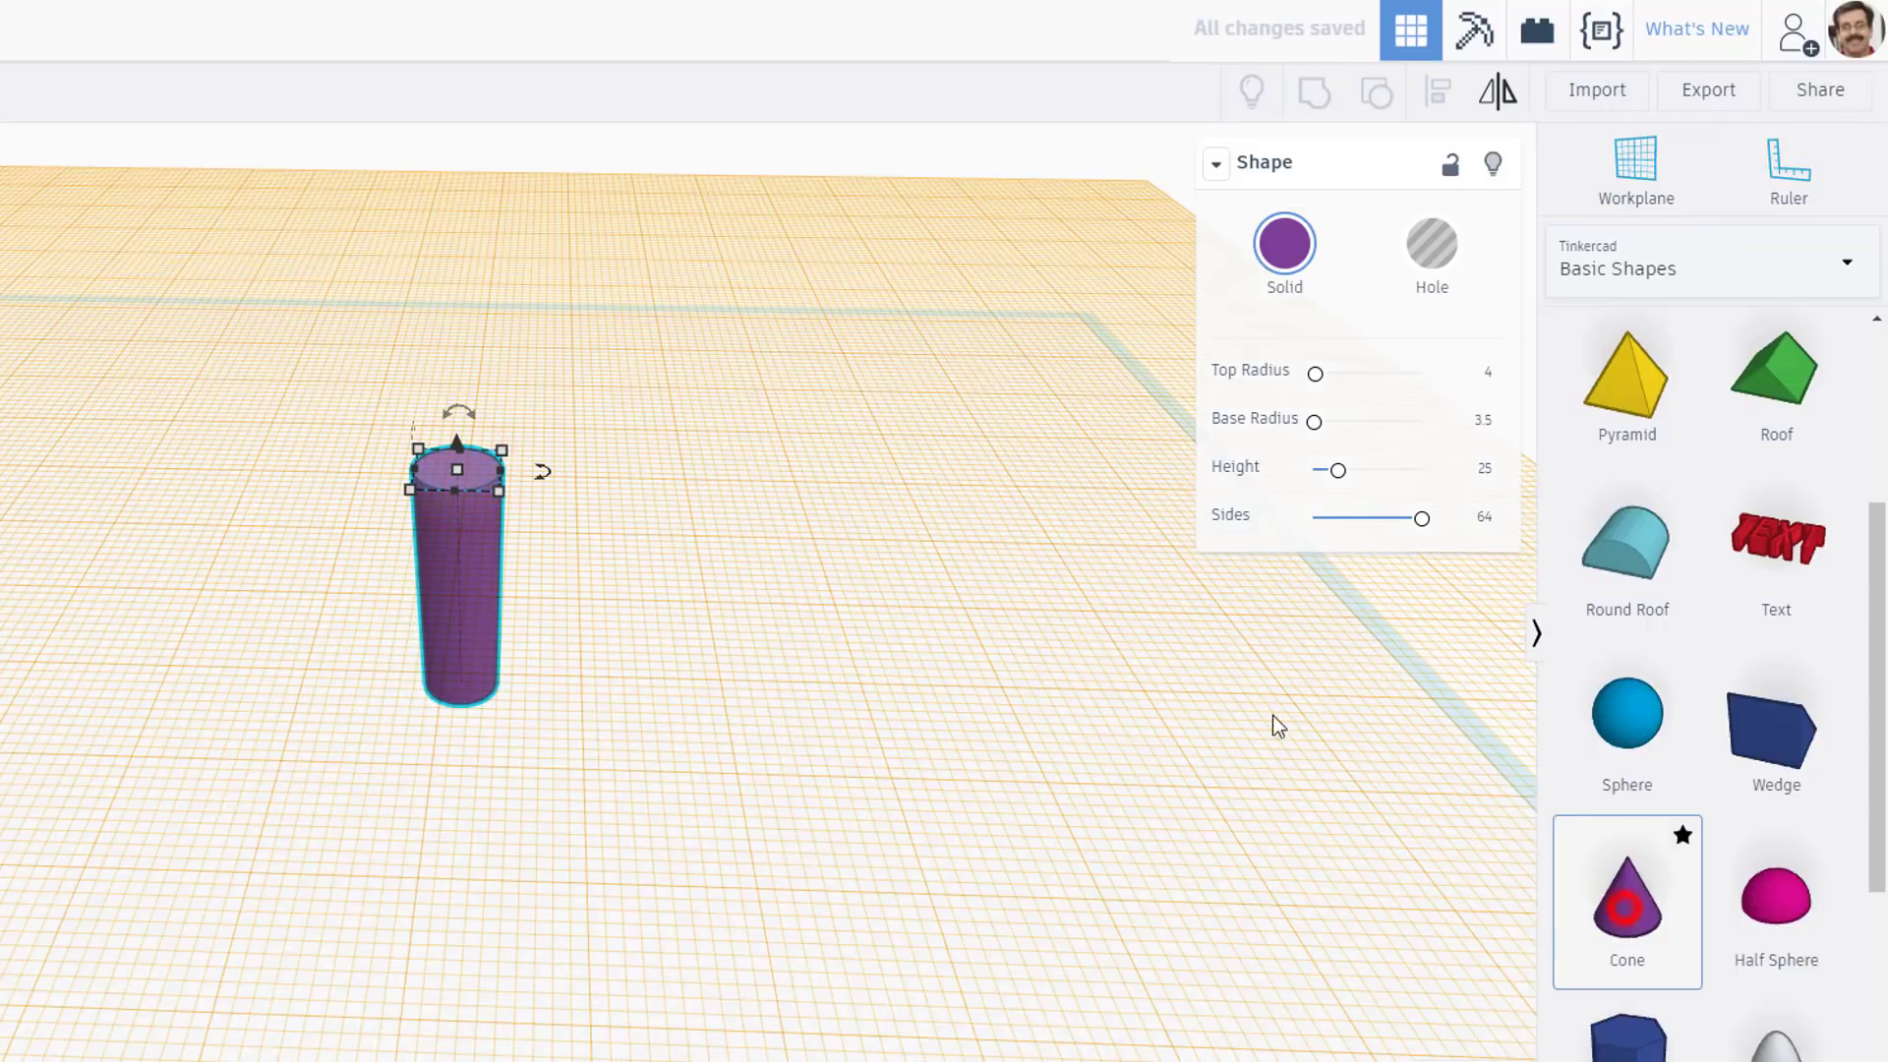
left_click(455, 476)
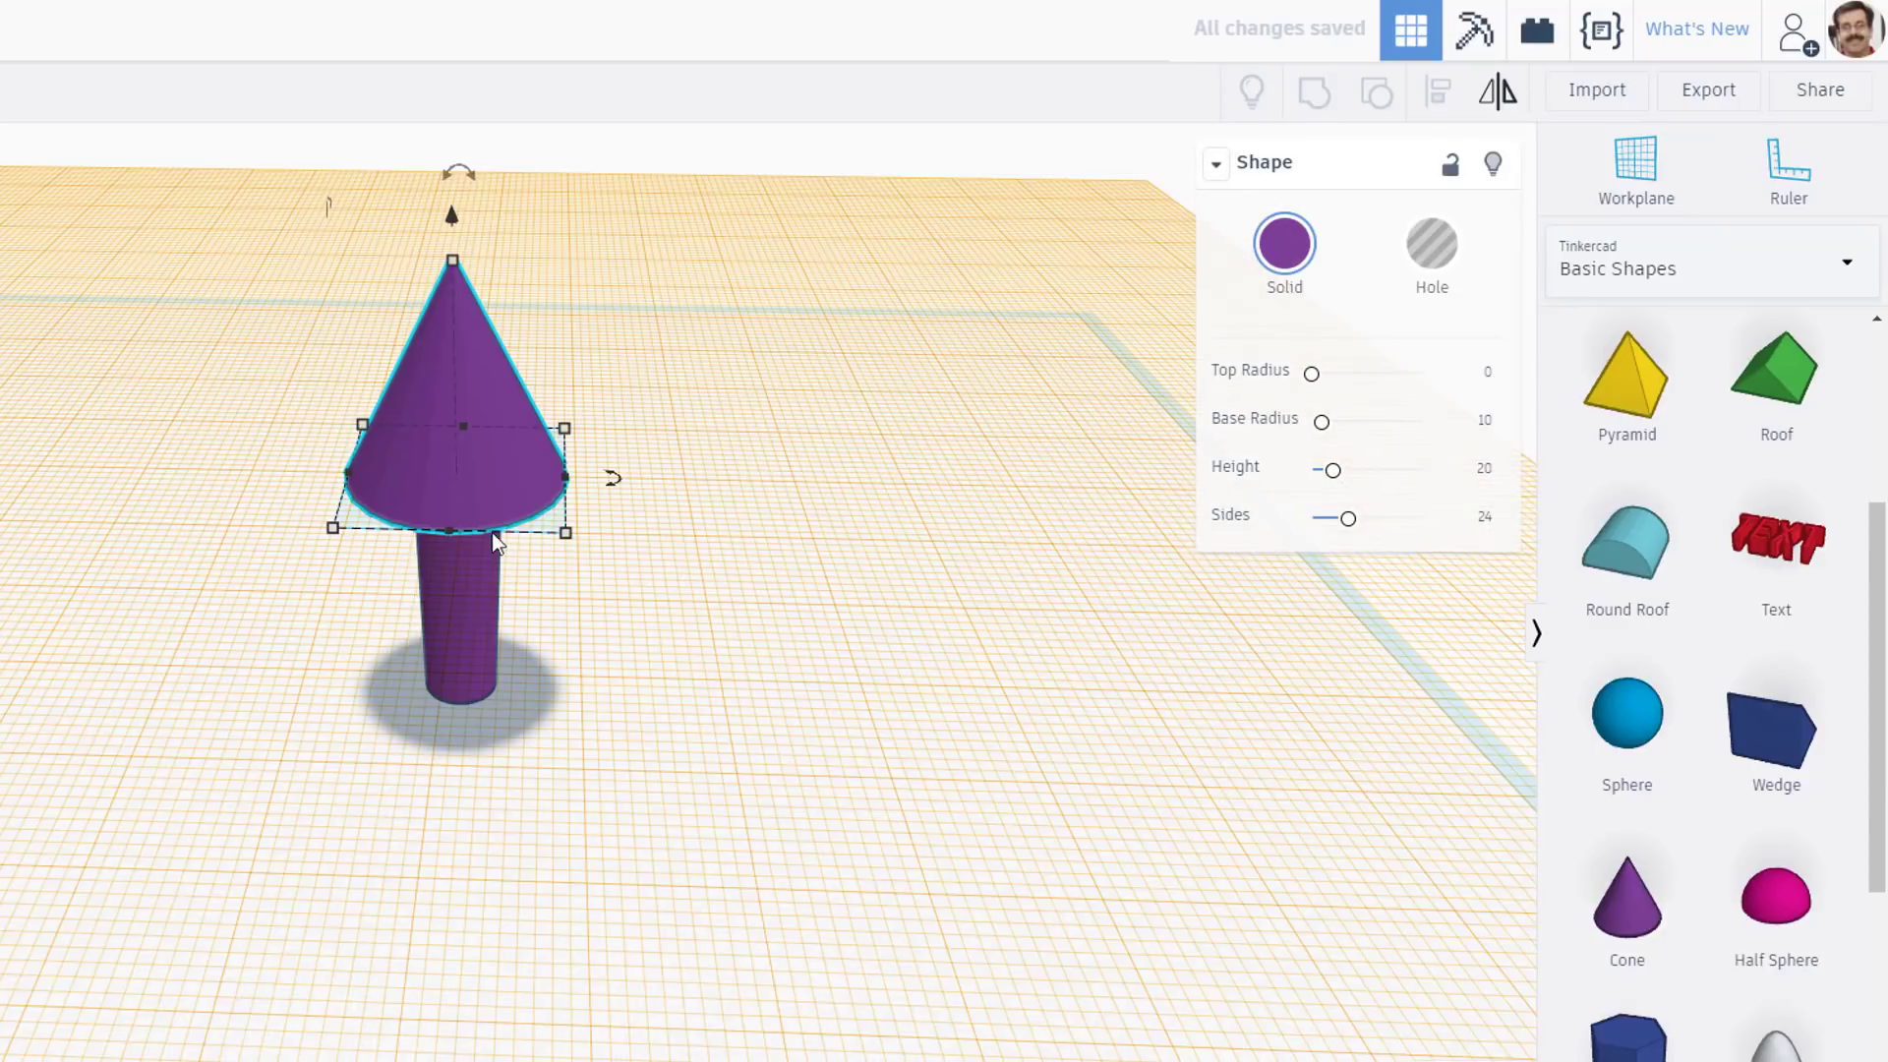
Give the new cone a base radius of 4 and widen its top into a funnel
left_click(1490, 375)
type("4")
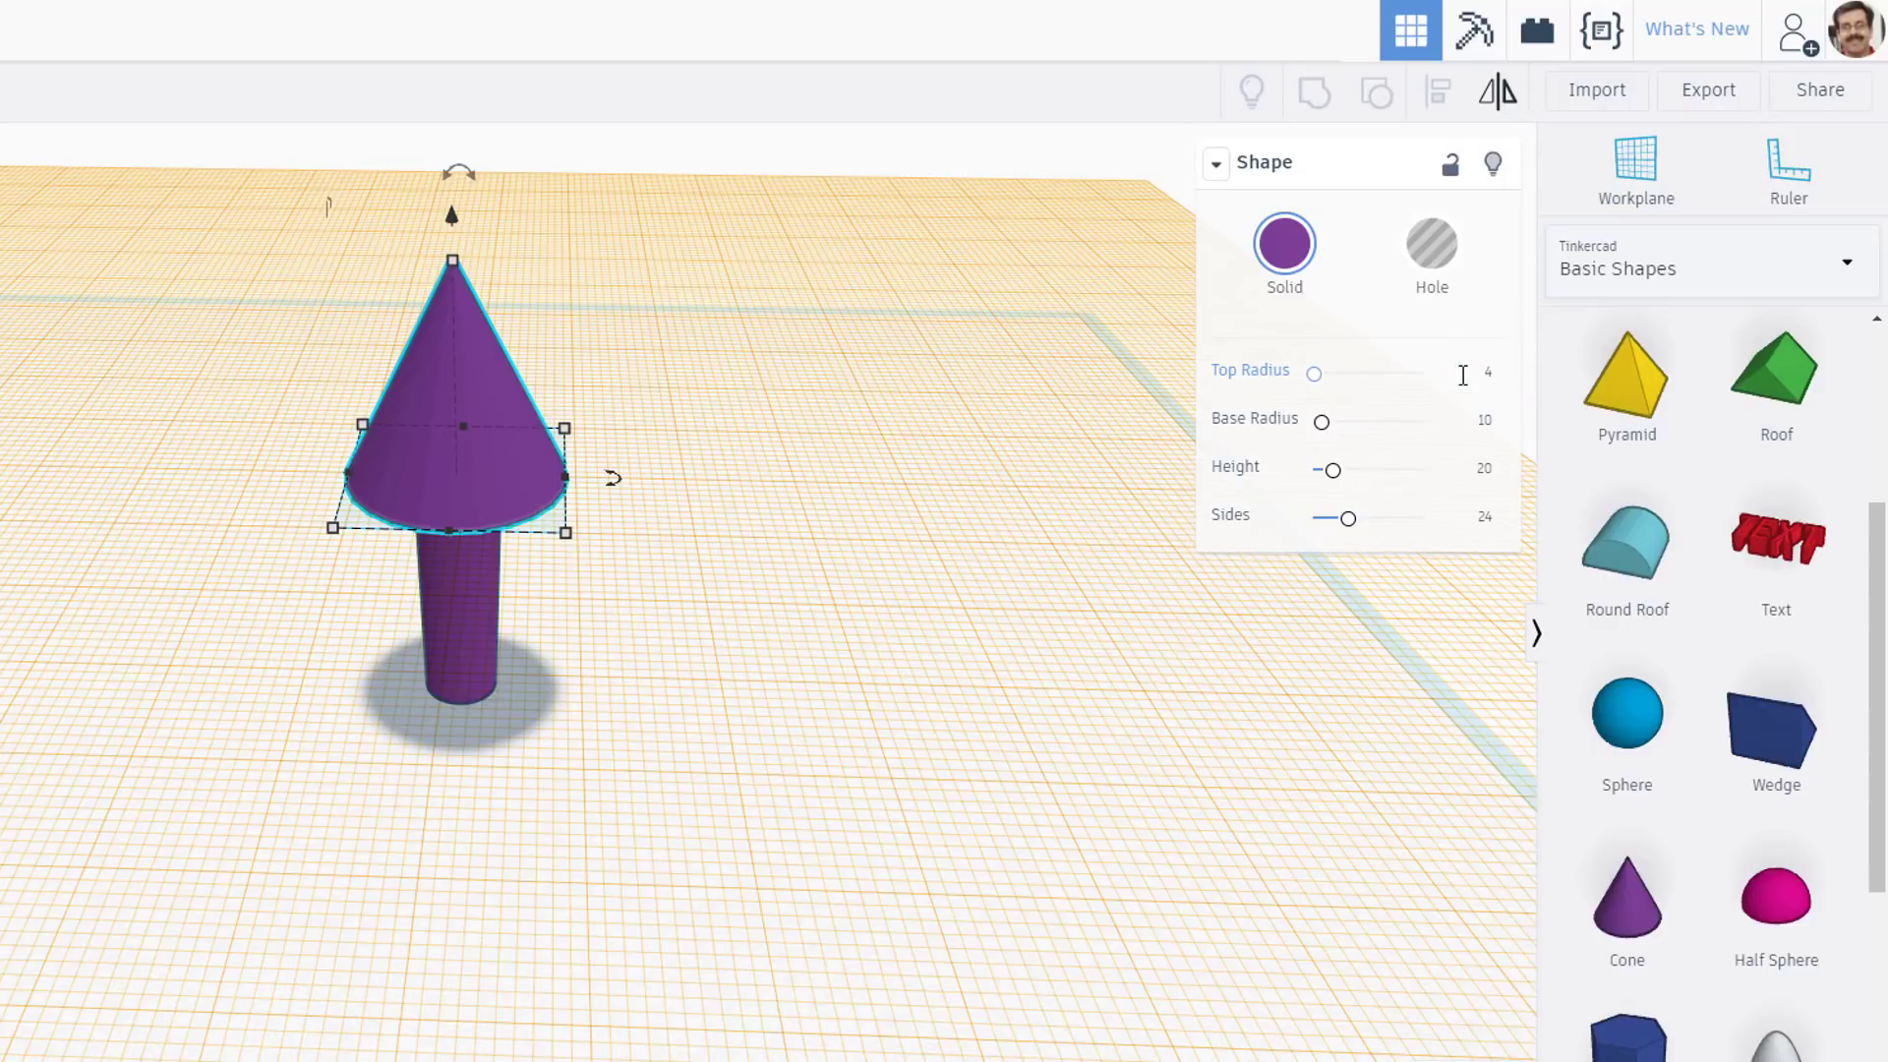
left_click(1485, 423)
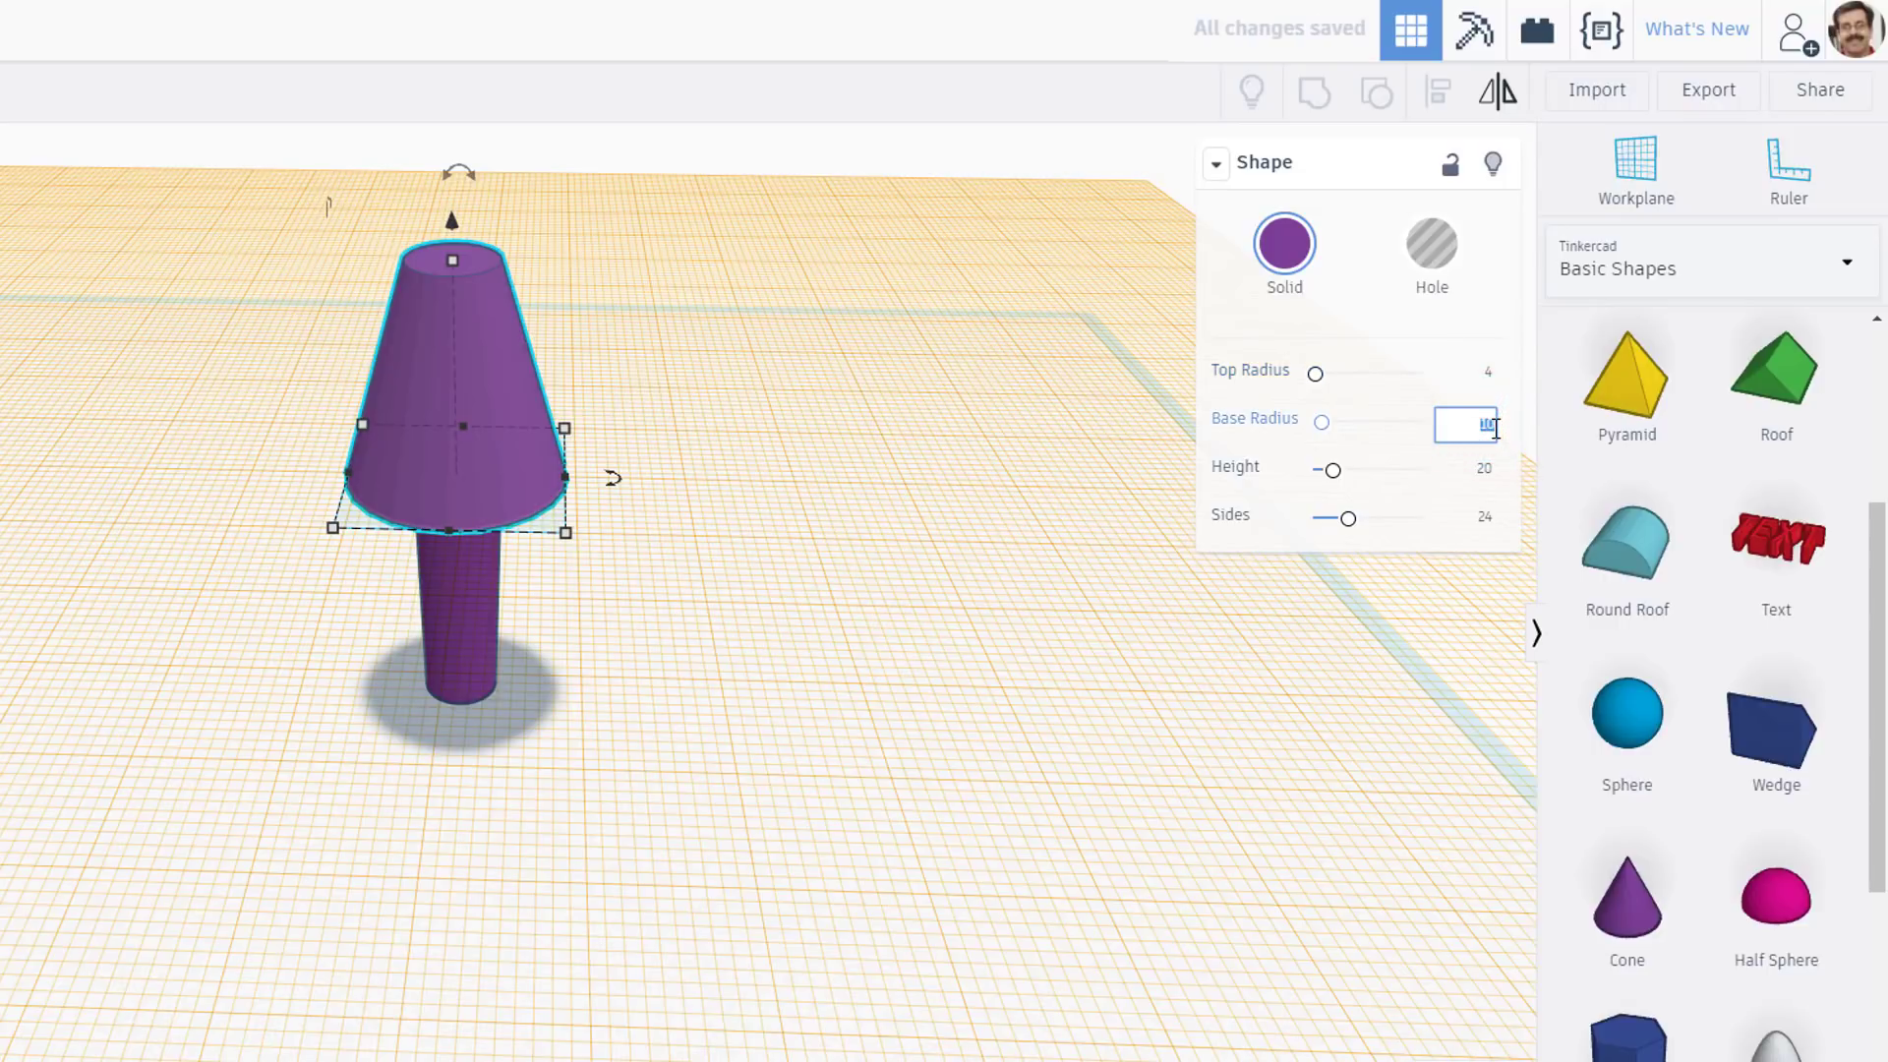
type("4")
key("Return")
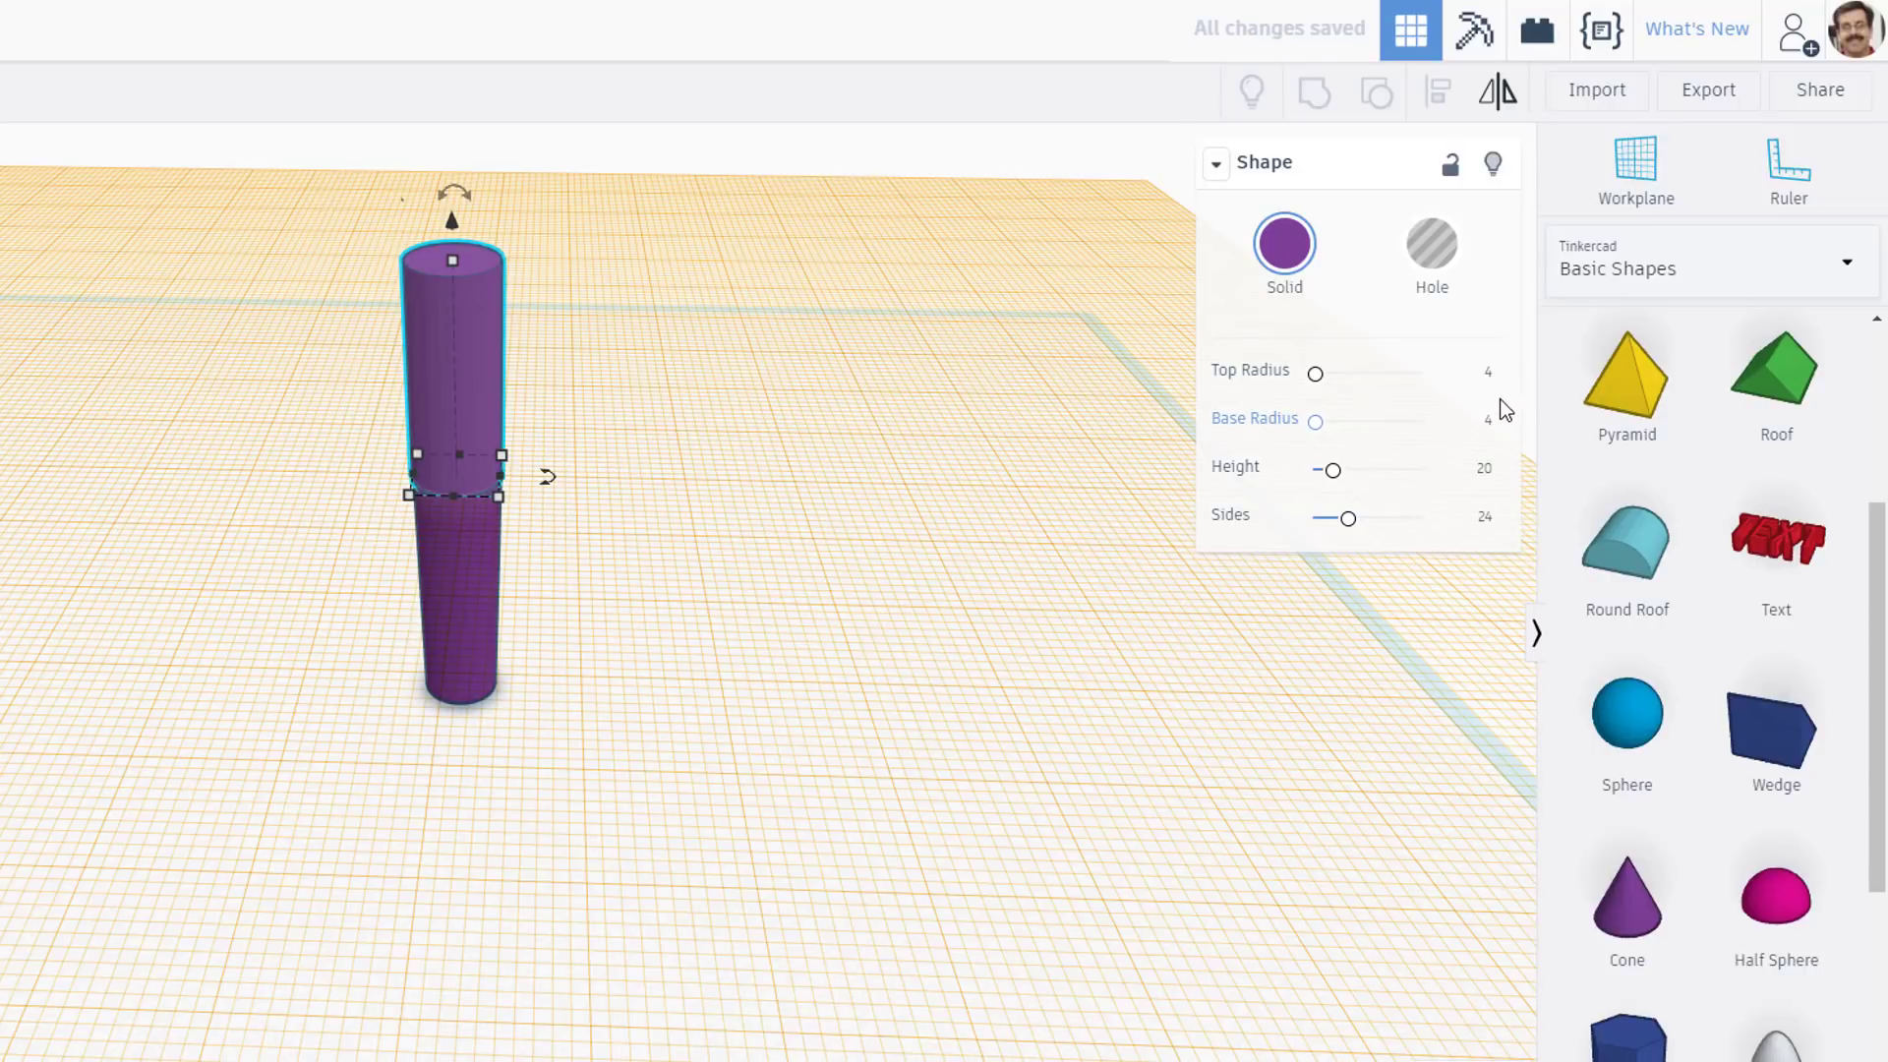
left_click(1480, 382)
type("20")
key("Return")
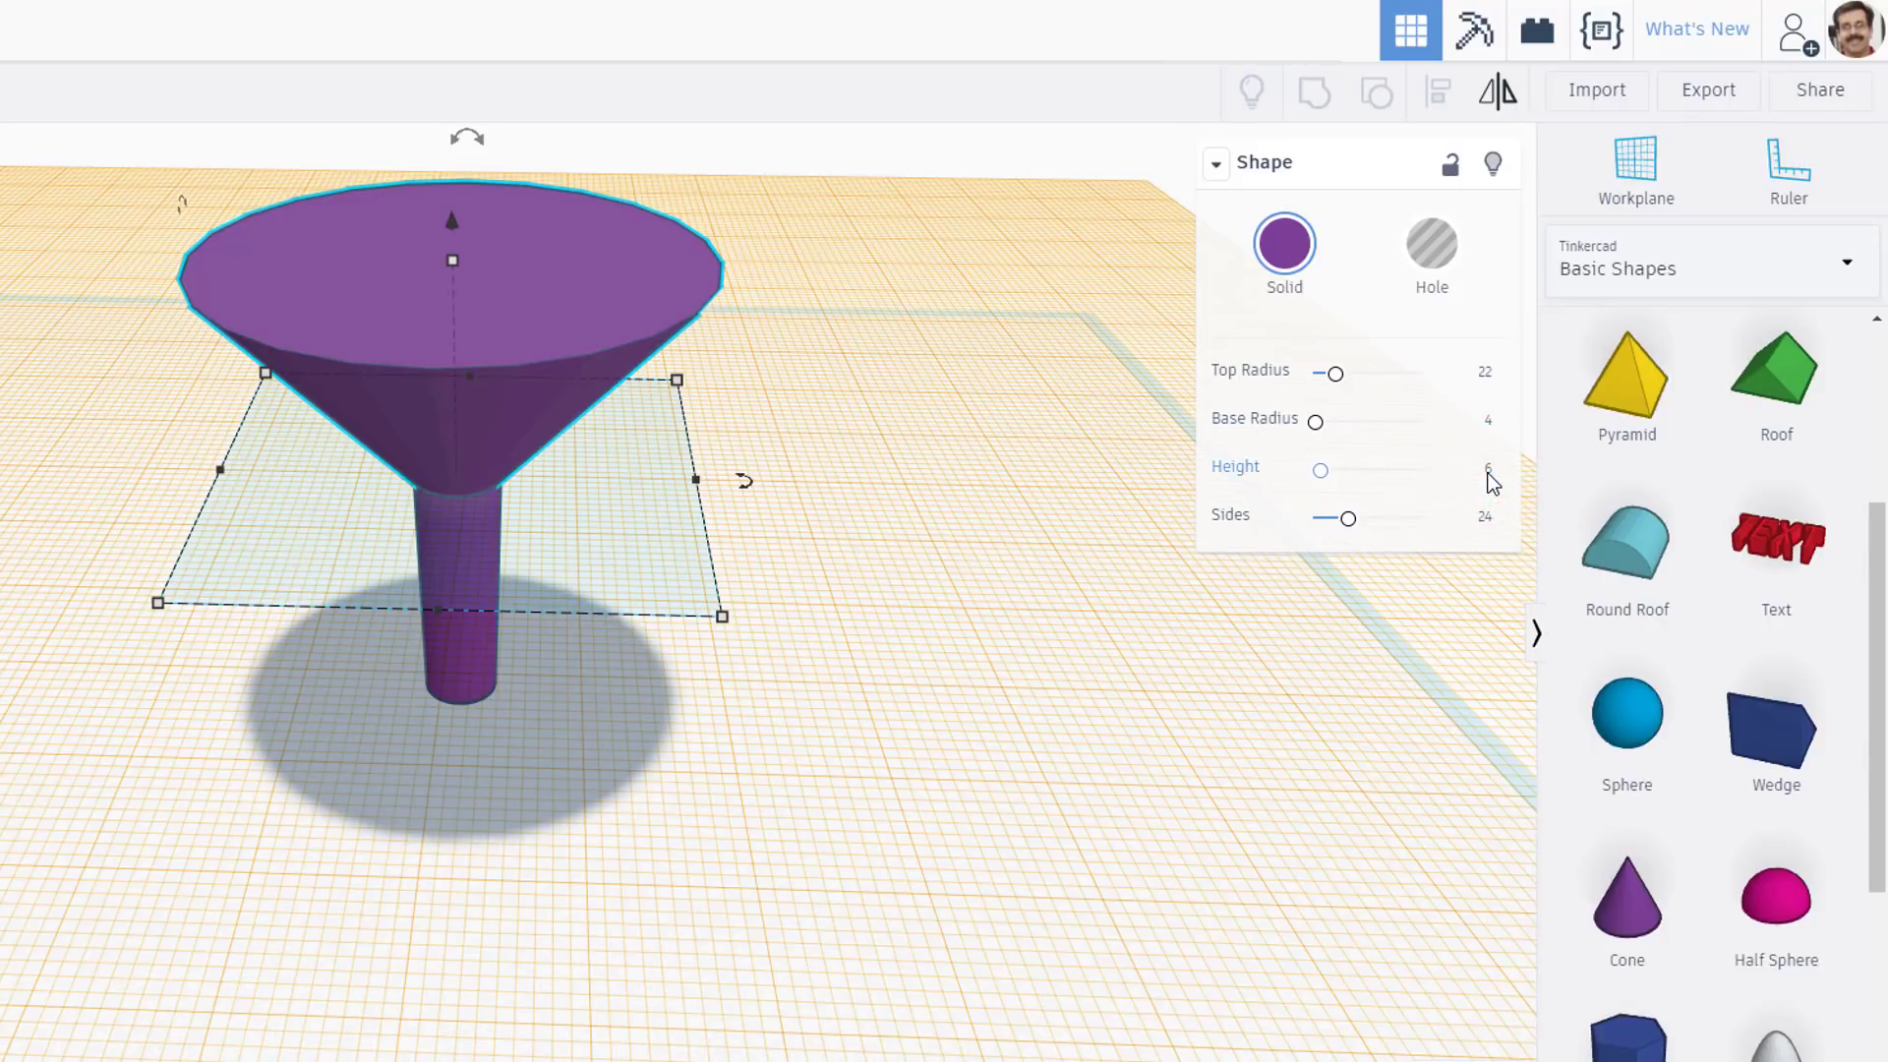
Flatten the funnel into a thin disc of height 7, checking it from the Front view
key("Return")
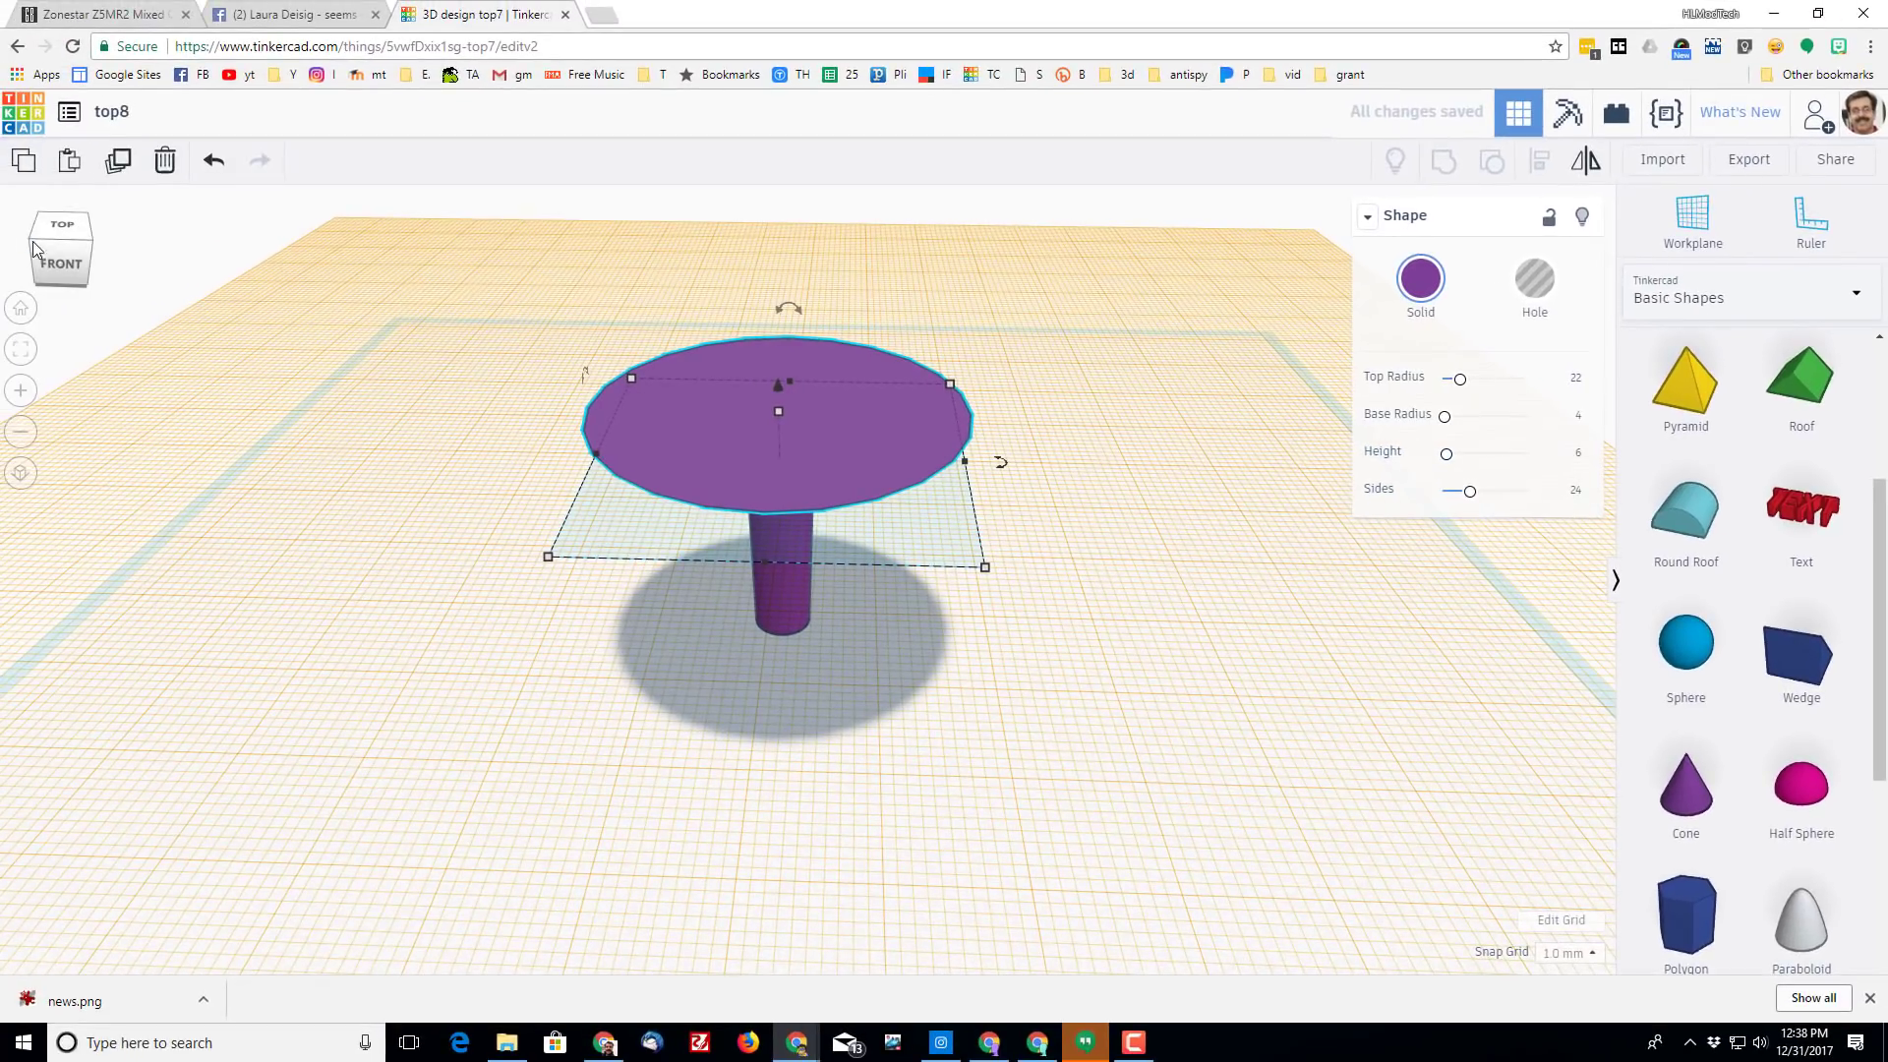
left_click(44, 258)
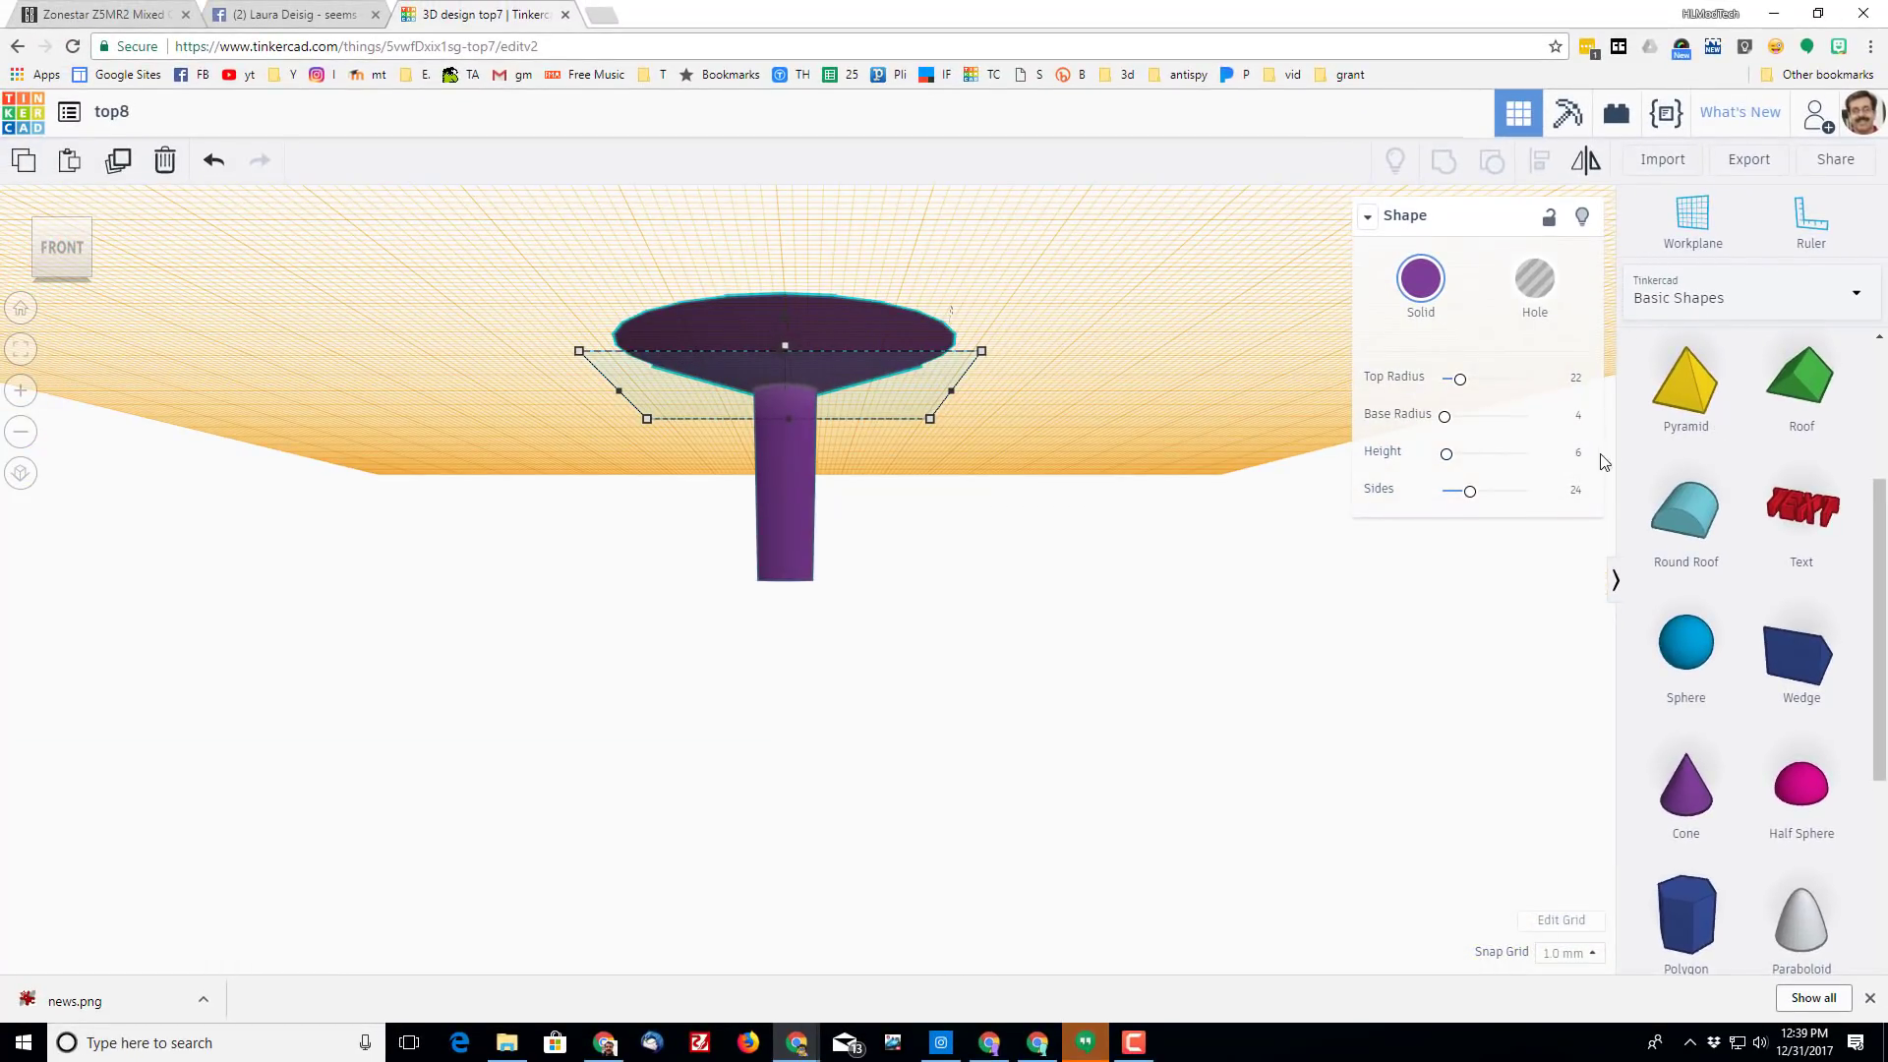
type("7")
key("Return")
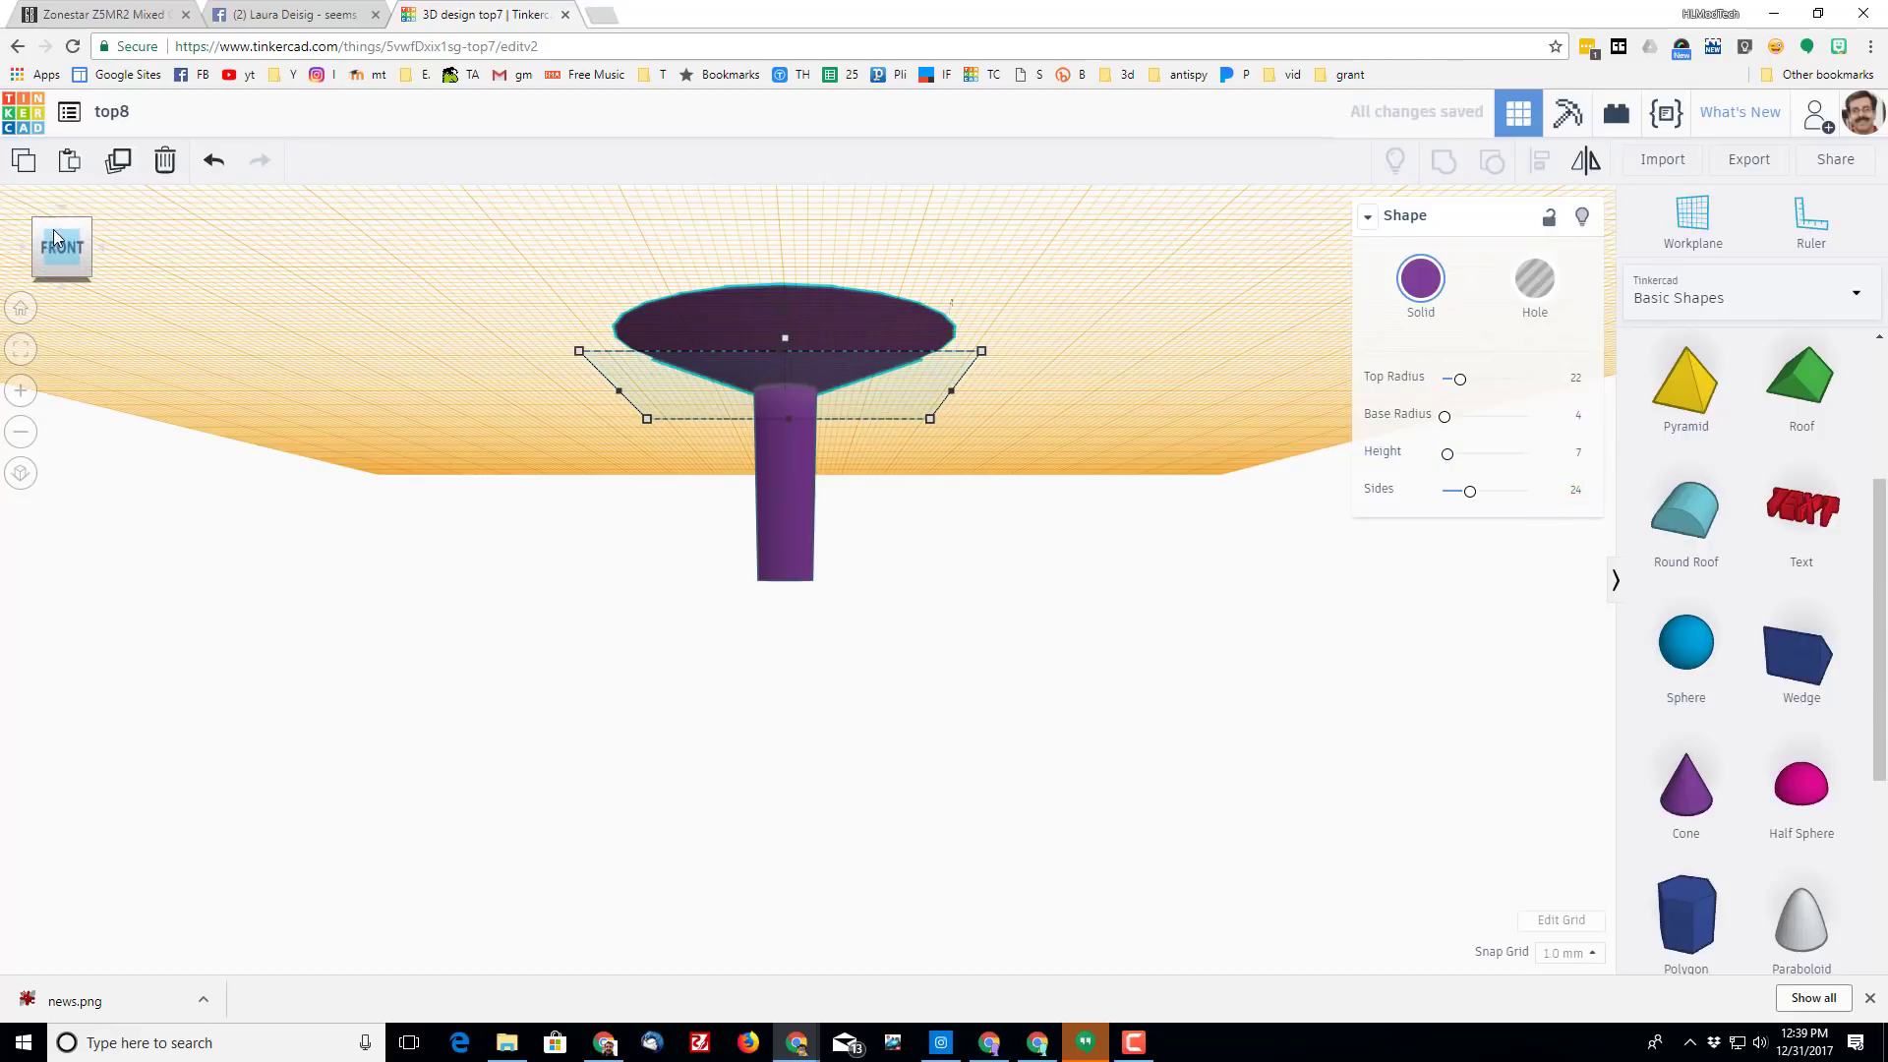
left_click(56, 222)
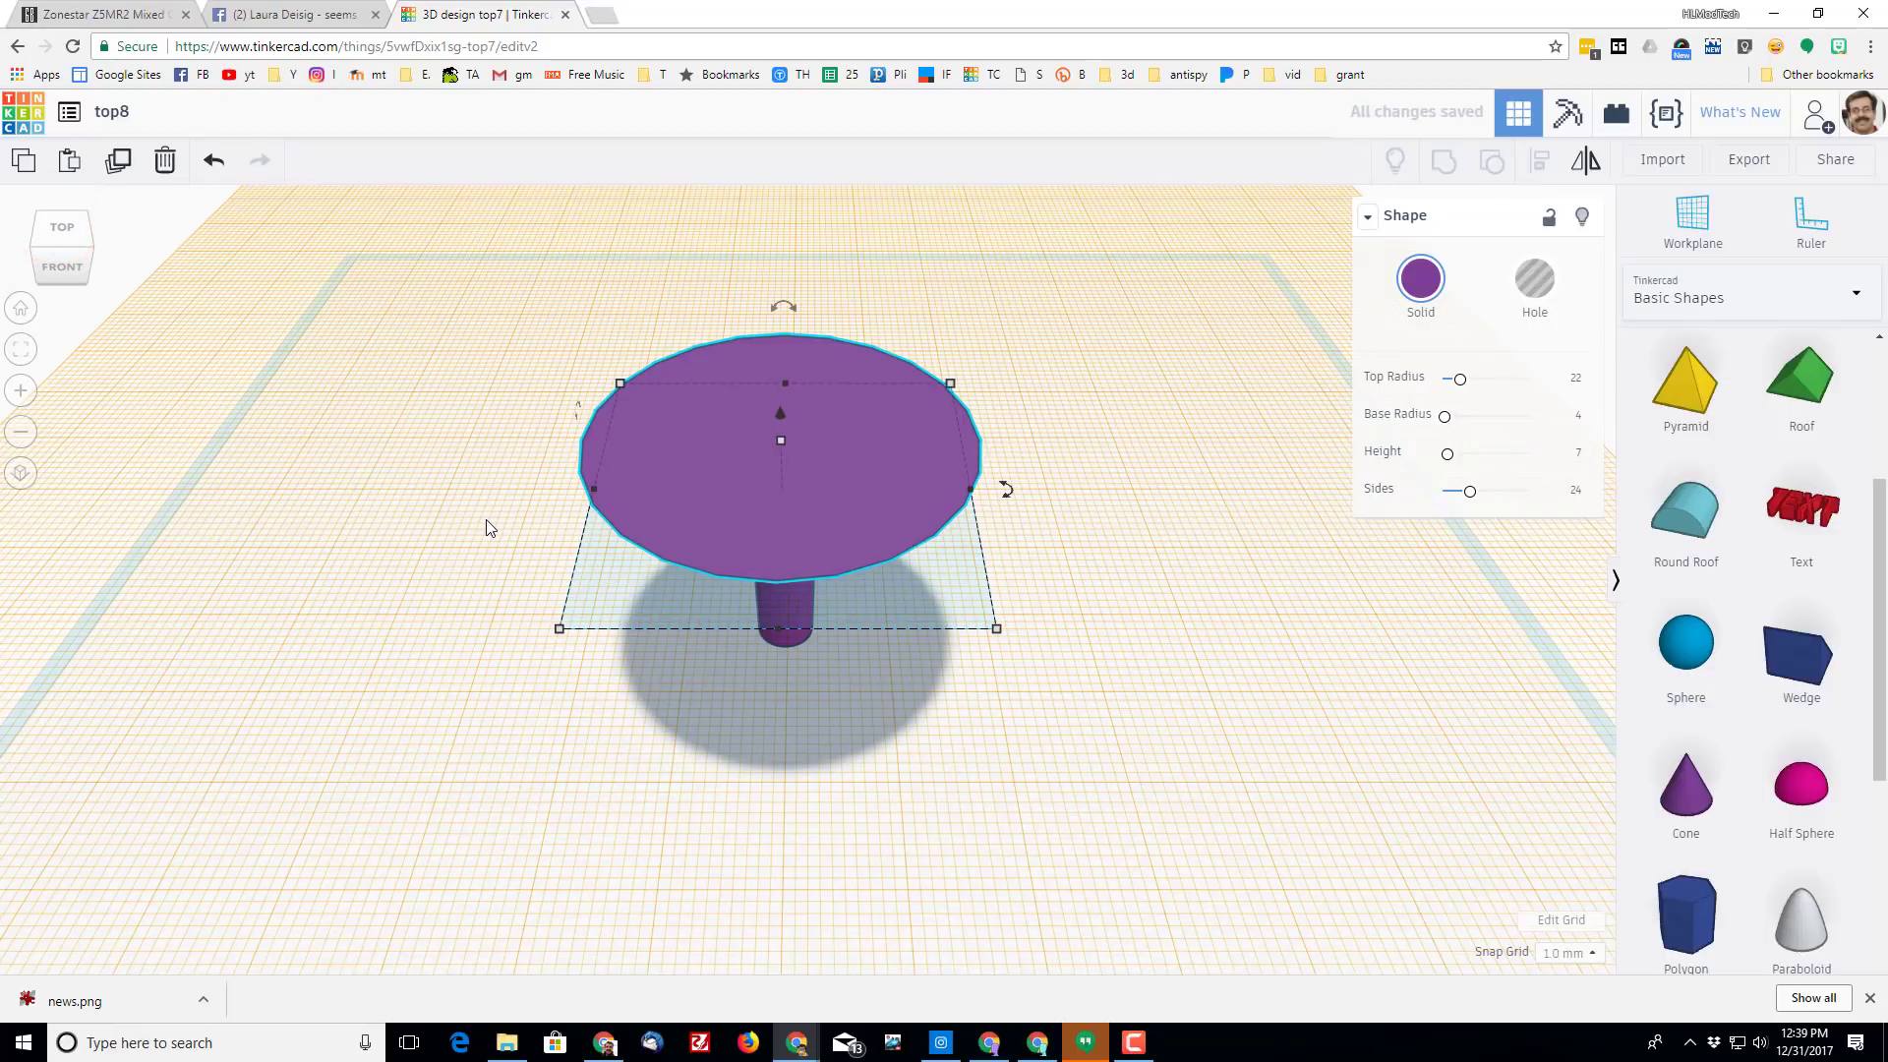
Move the workplane onto the disc's top face and add a cone there
key("w")
left_click(736, 481)
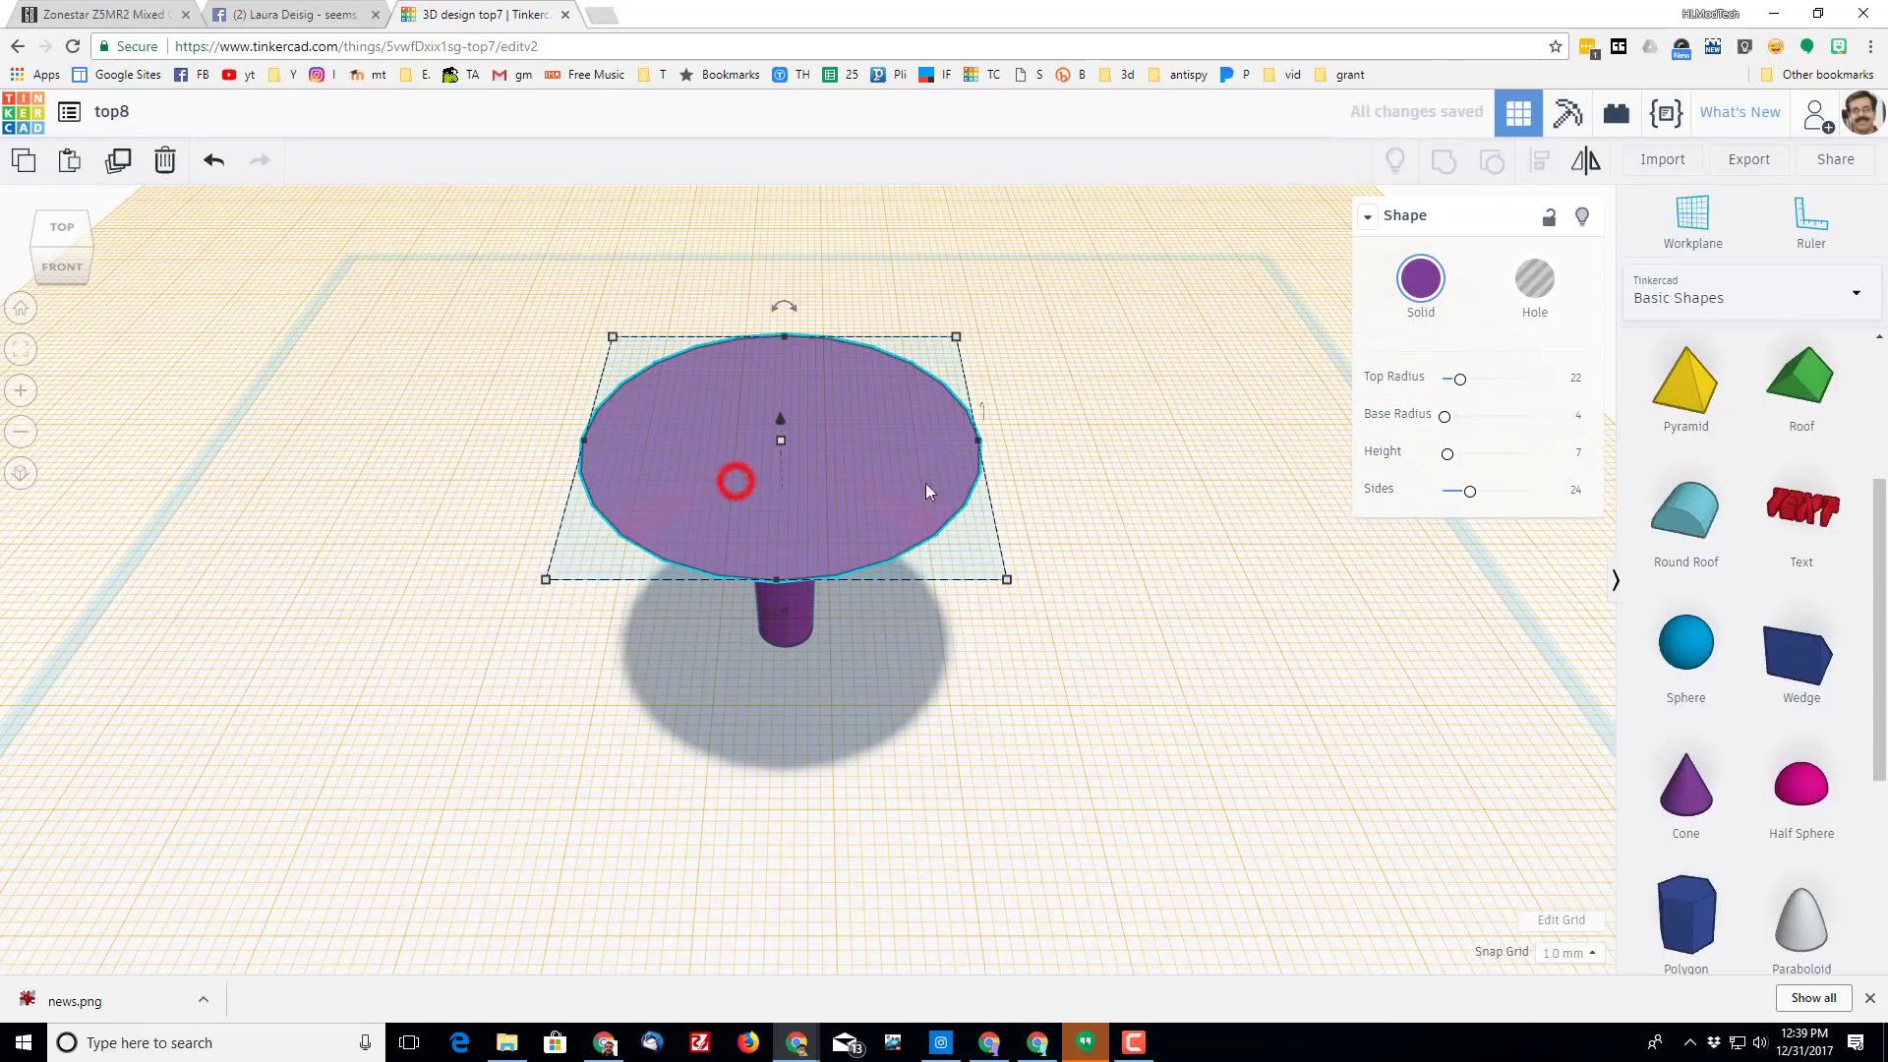
left_click_drag(1686, 808, 757, 457)
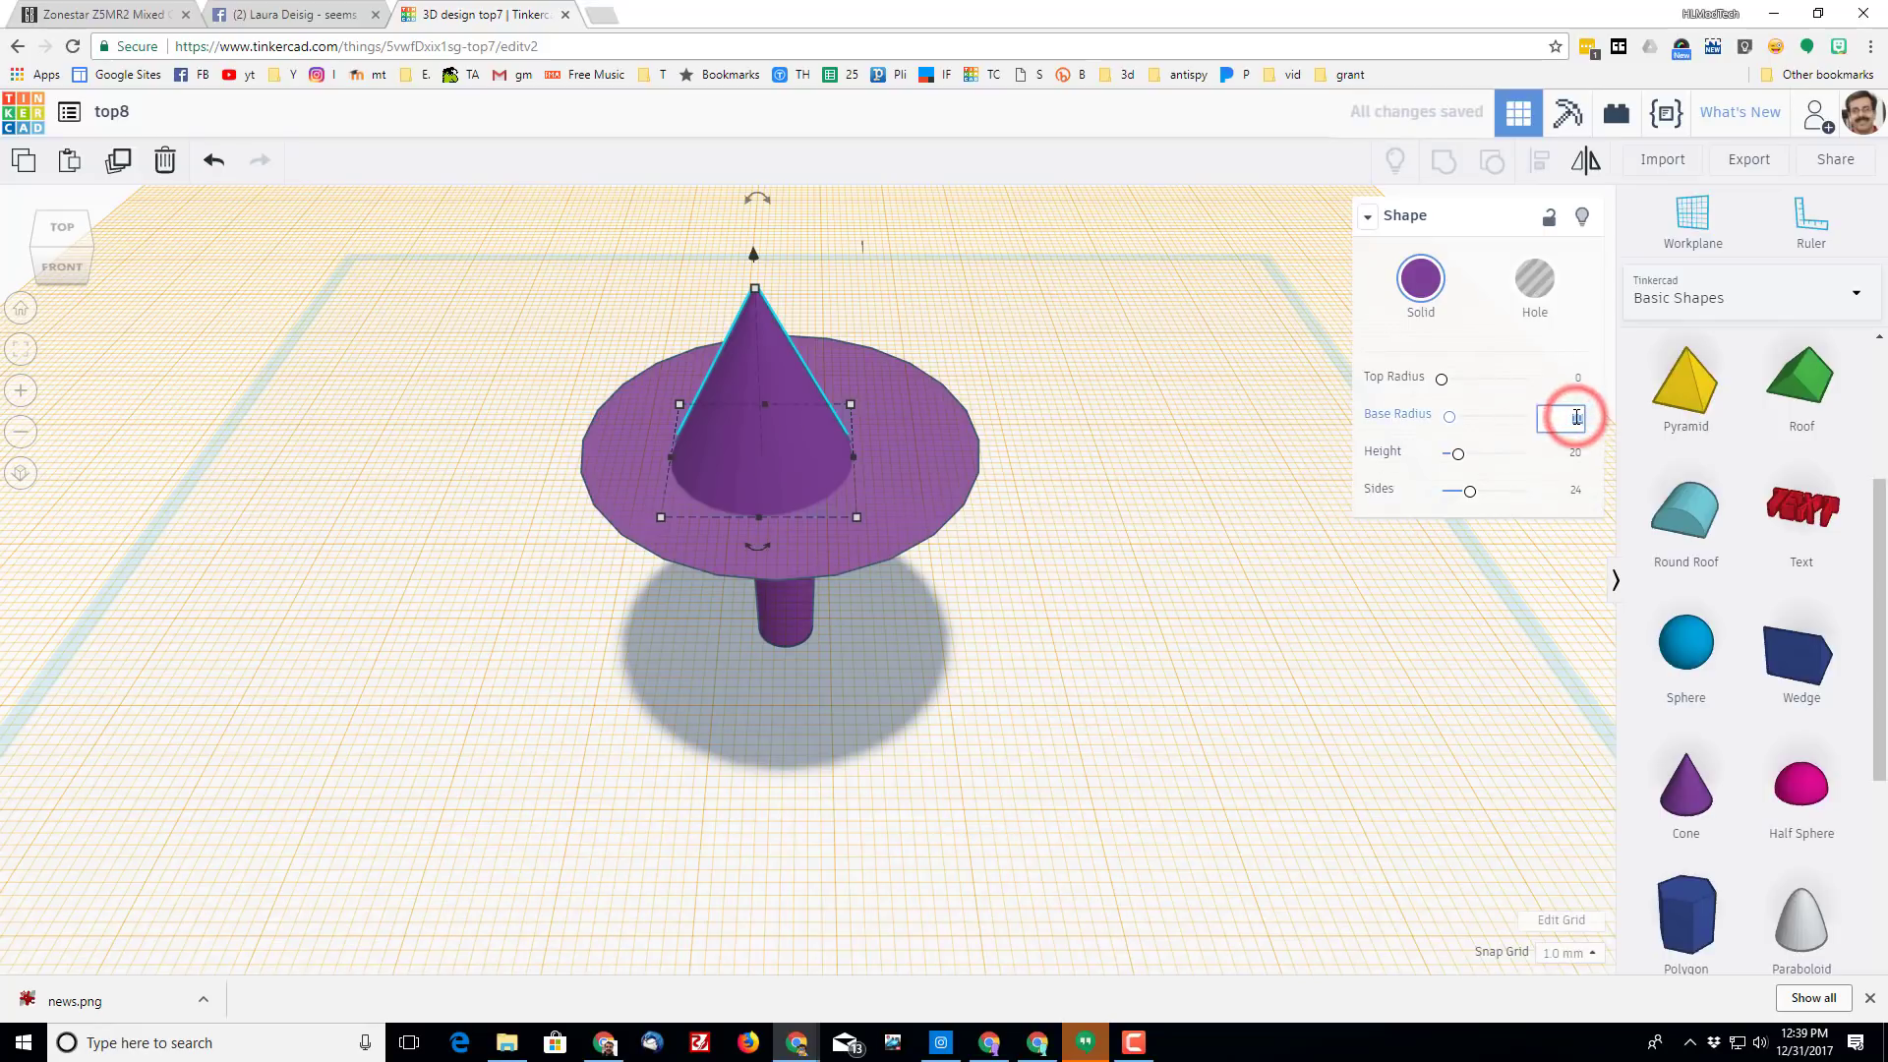
Make the cone a low cap: base radius 22, top radius 4, height 5
key("Return")
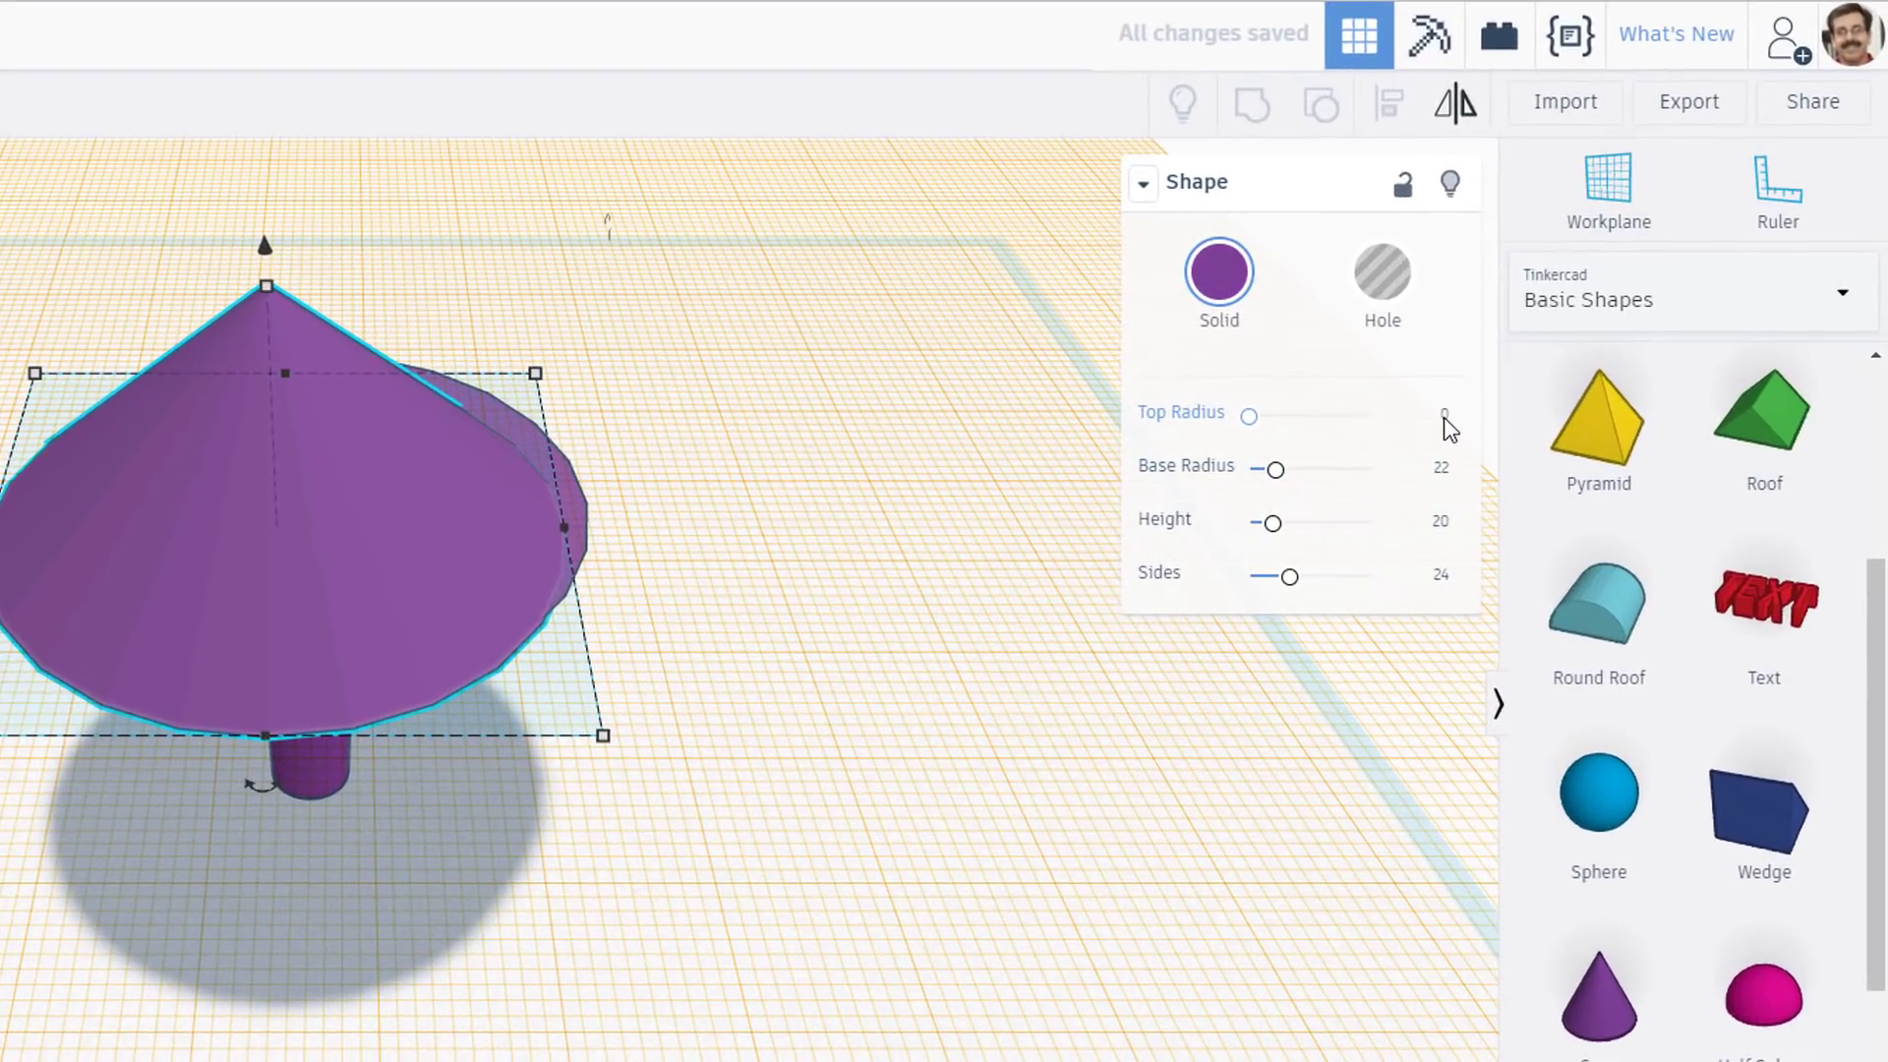
left_click(1580, 380)
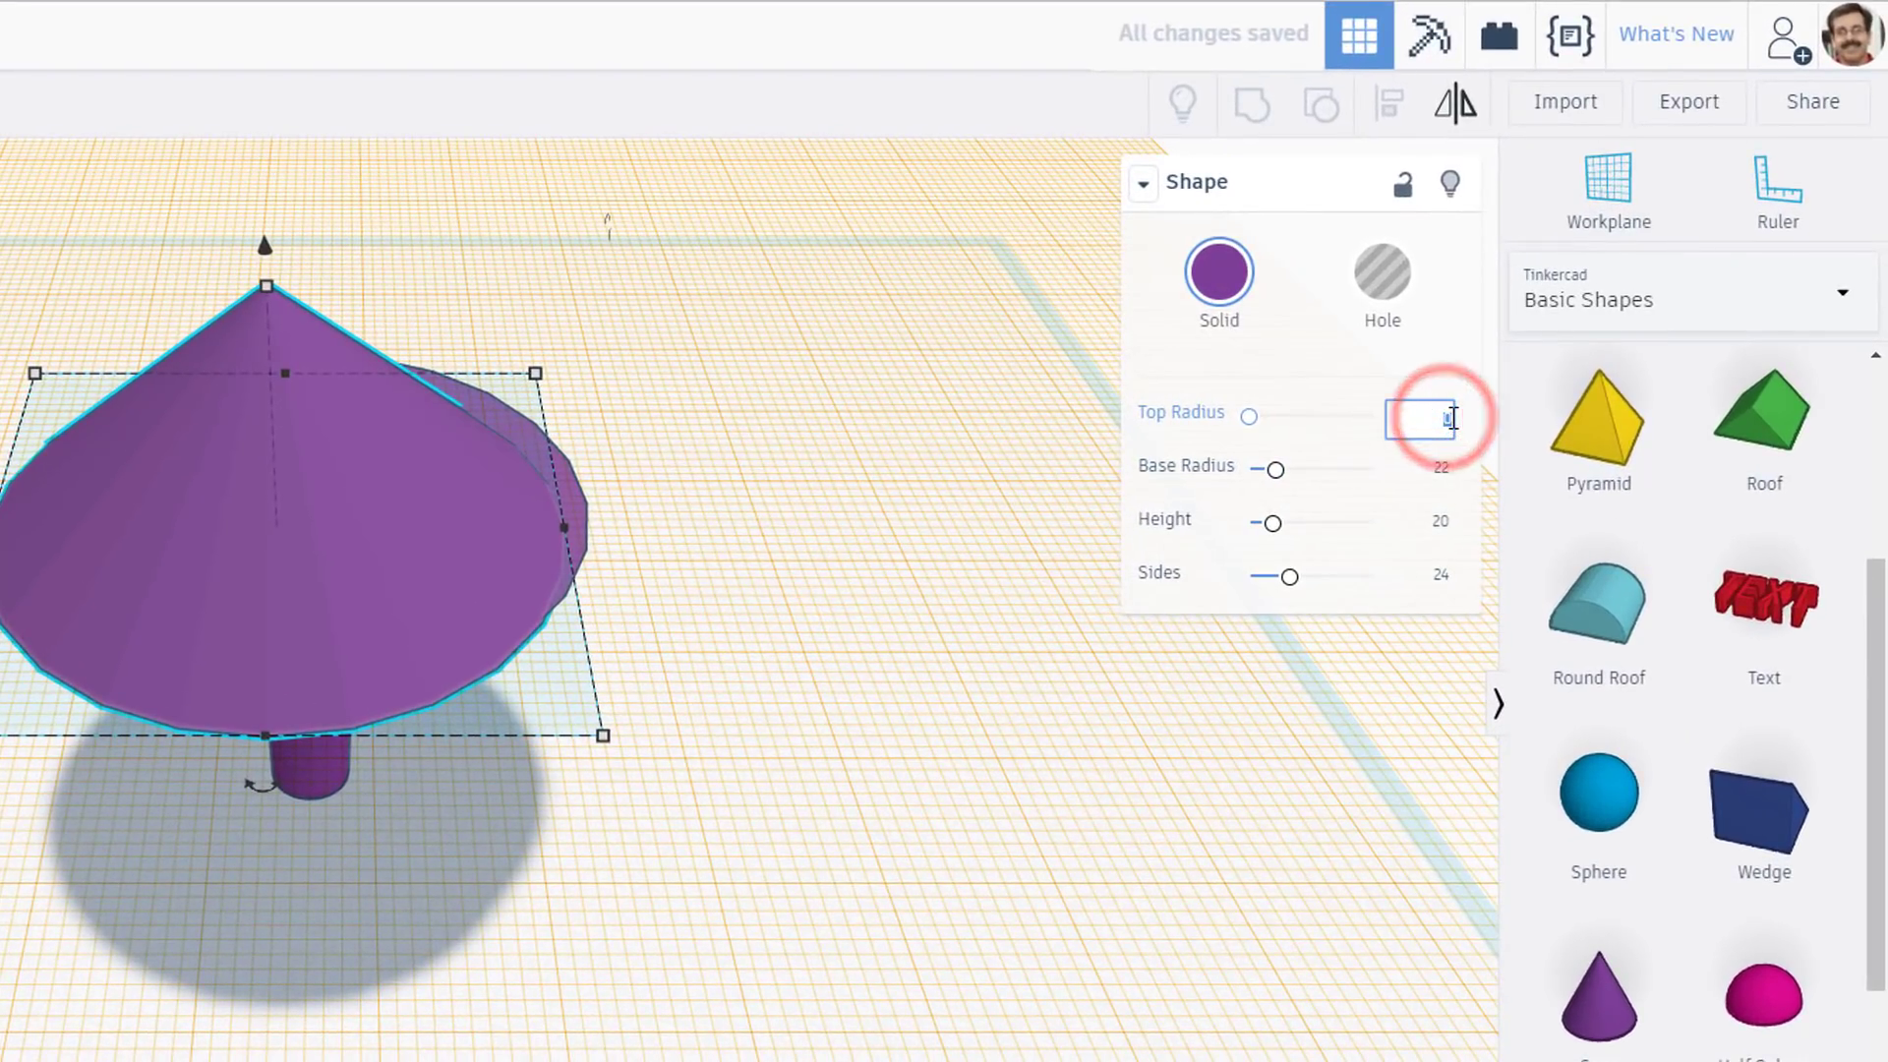
type("4")
key("Return")
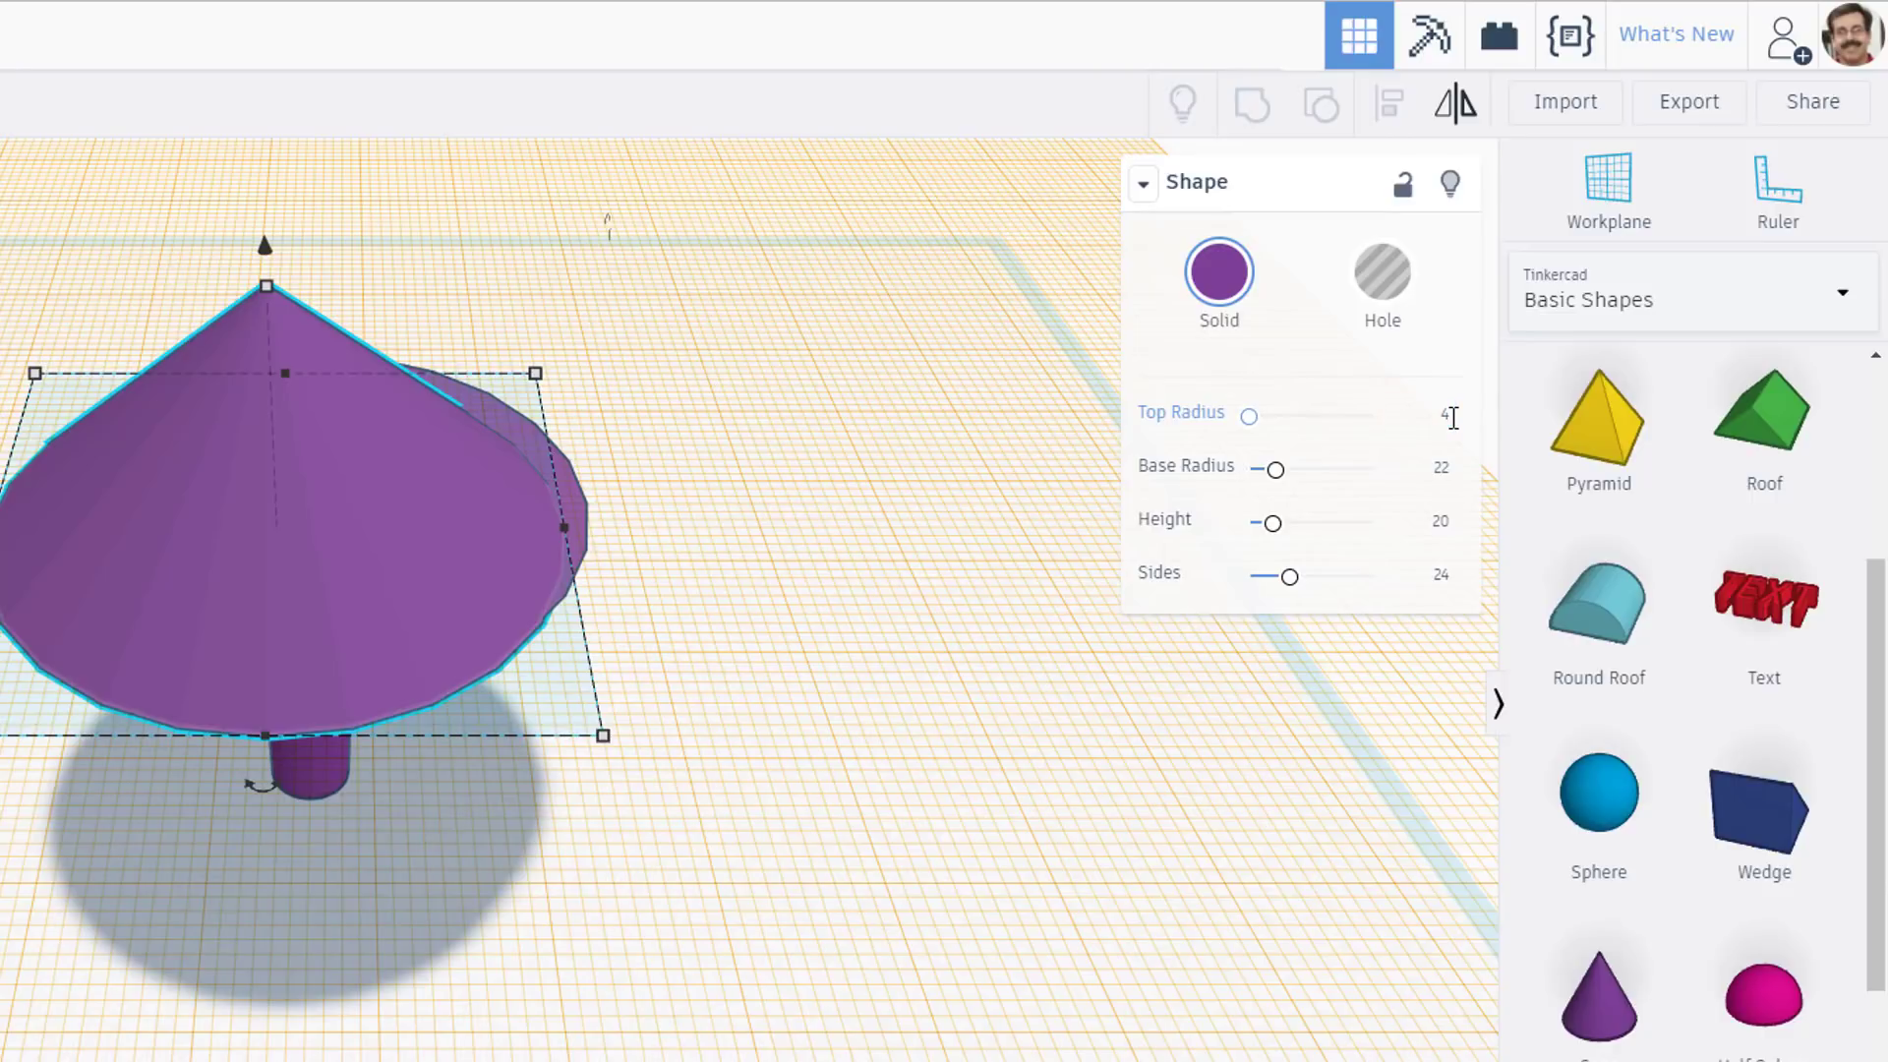
left_click(1442, 522)
type("5")
key("Return")
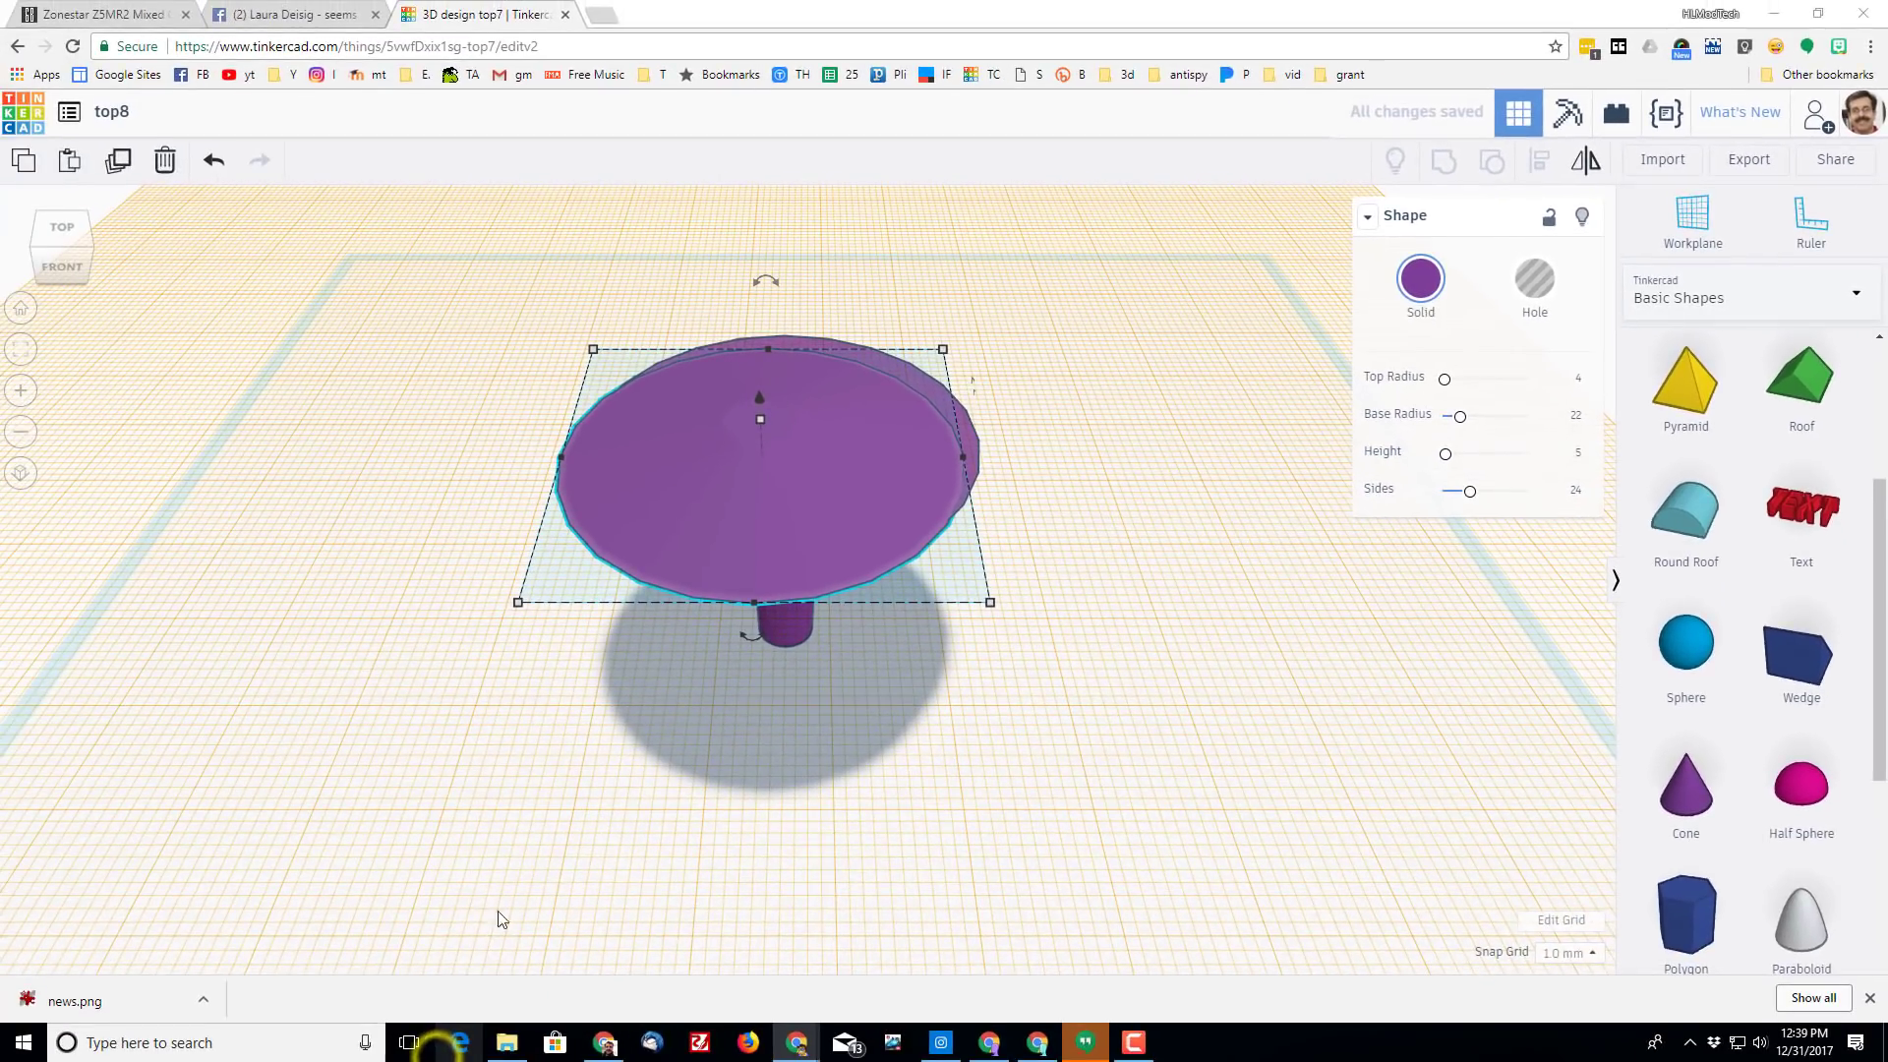
right_click_drag(629, 834, 826, 551)
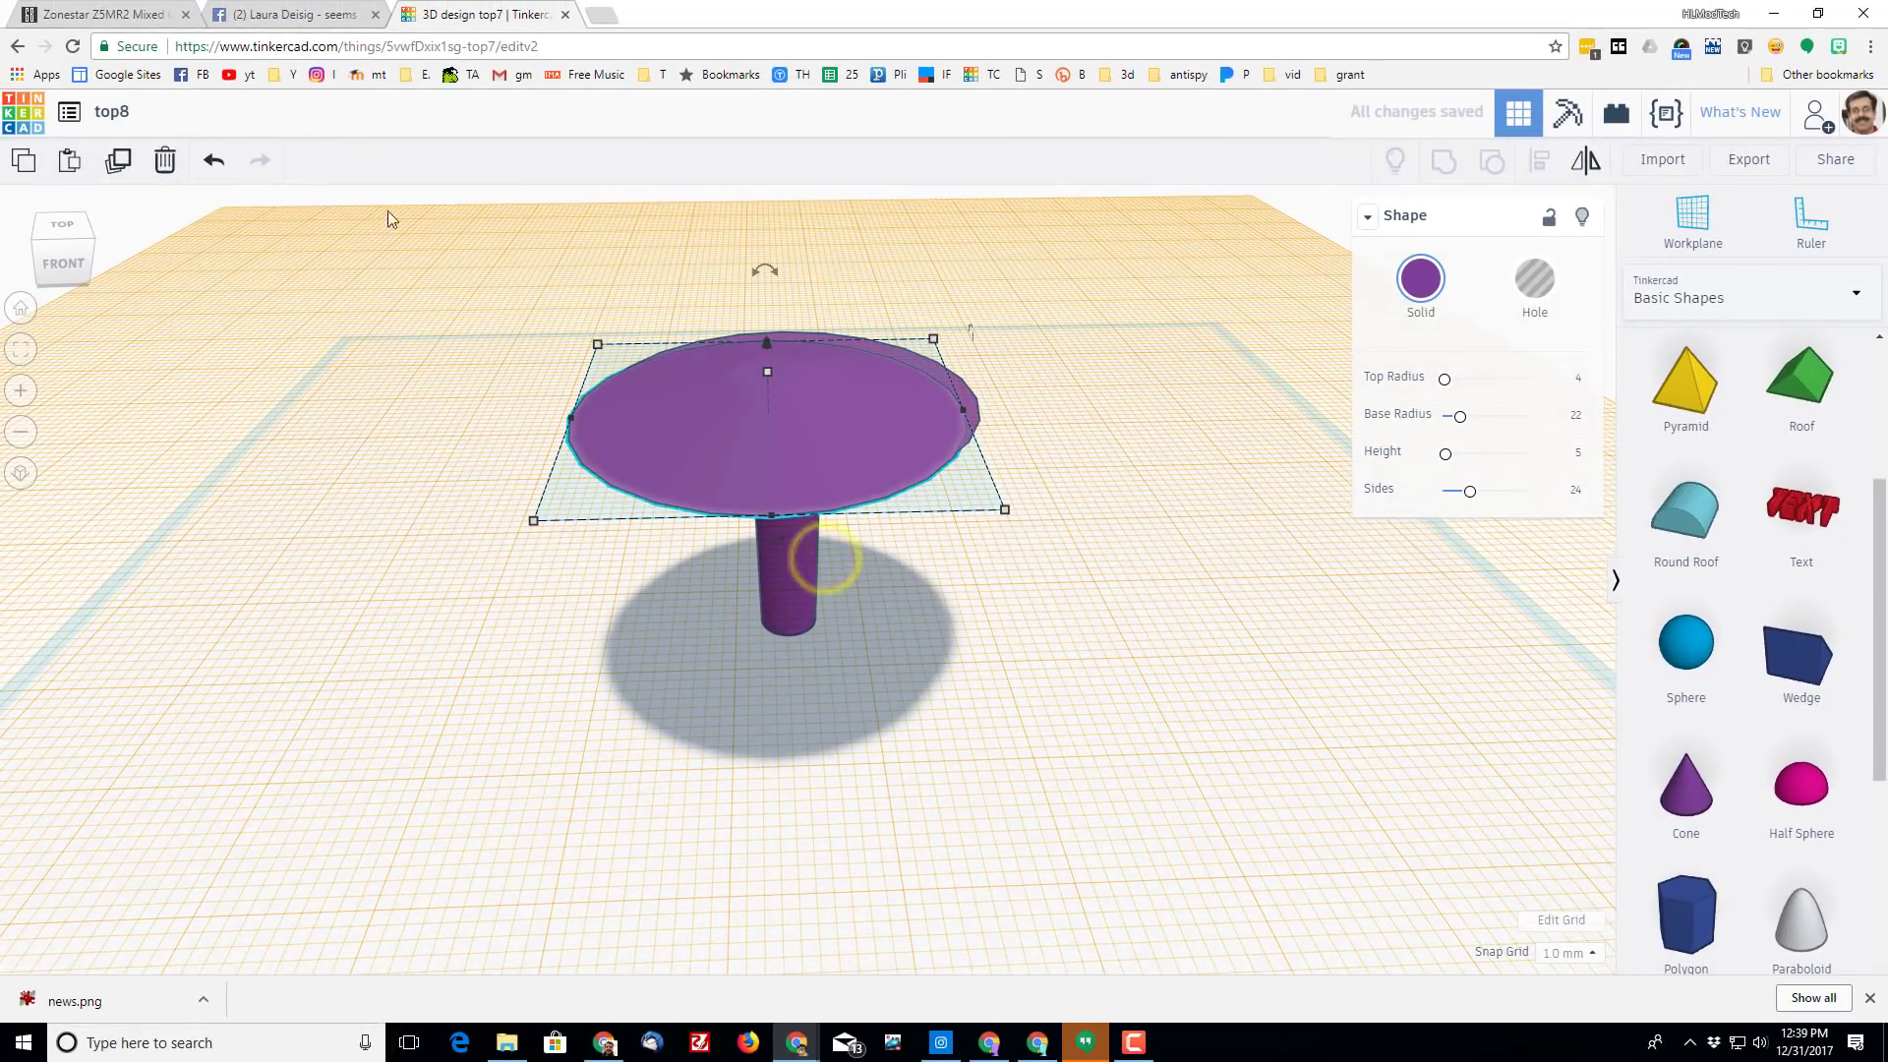
Select the stem, disc and cap and align them along their left side
left_click_drag(519, 287, 1094, 700)
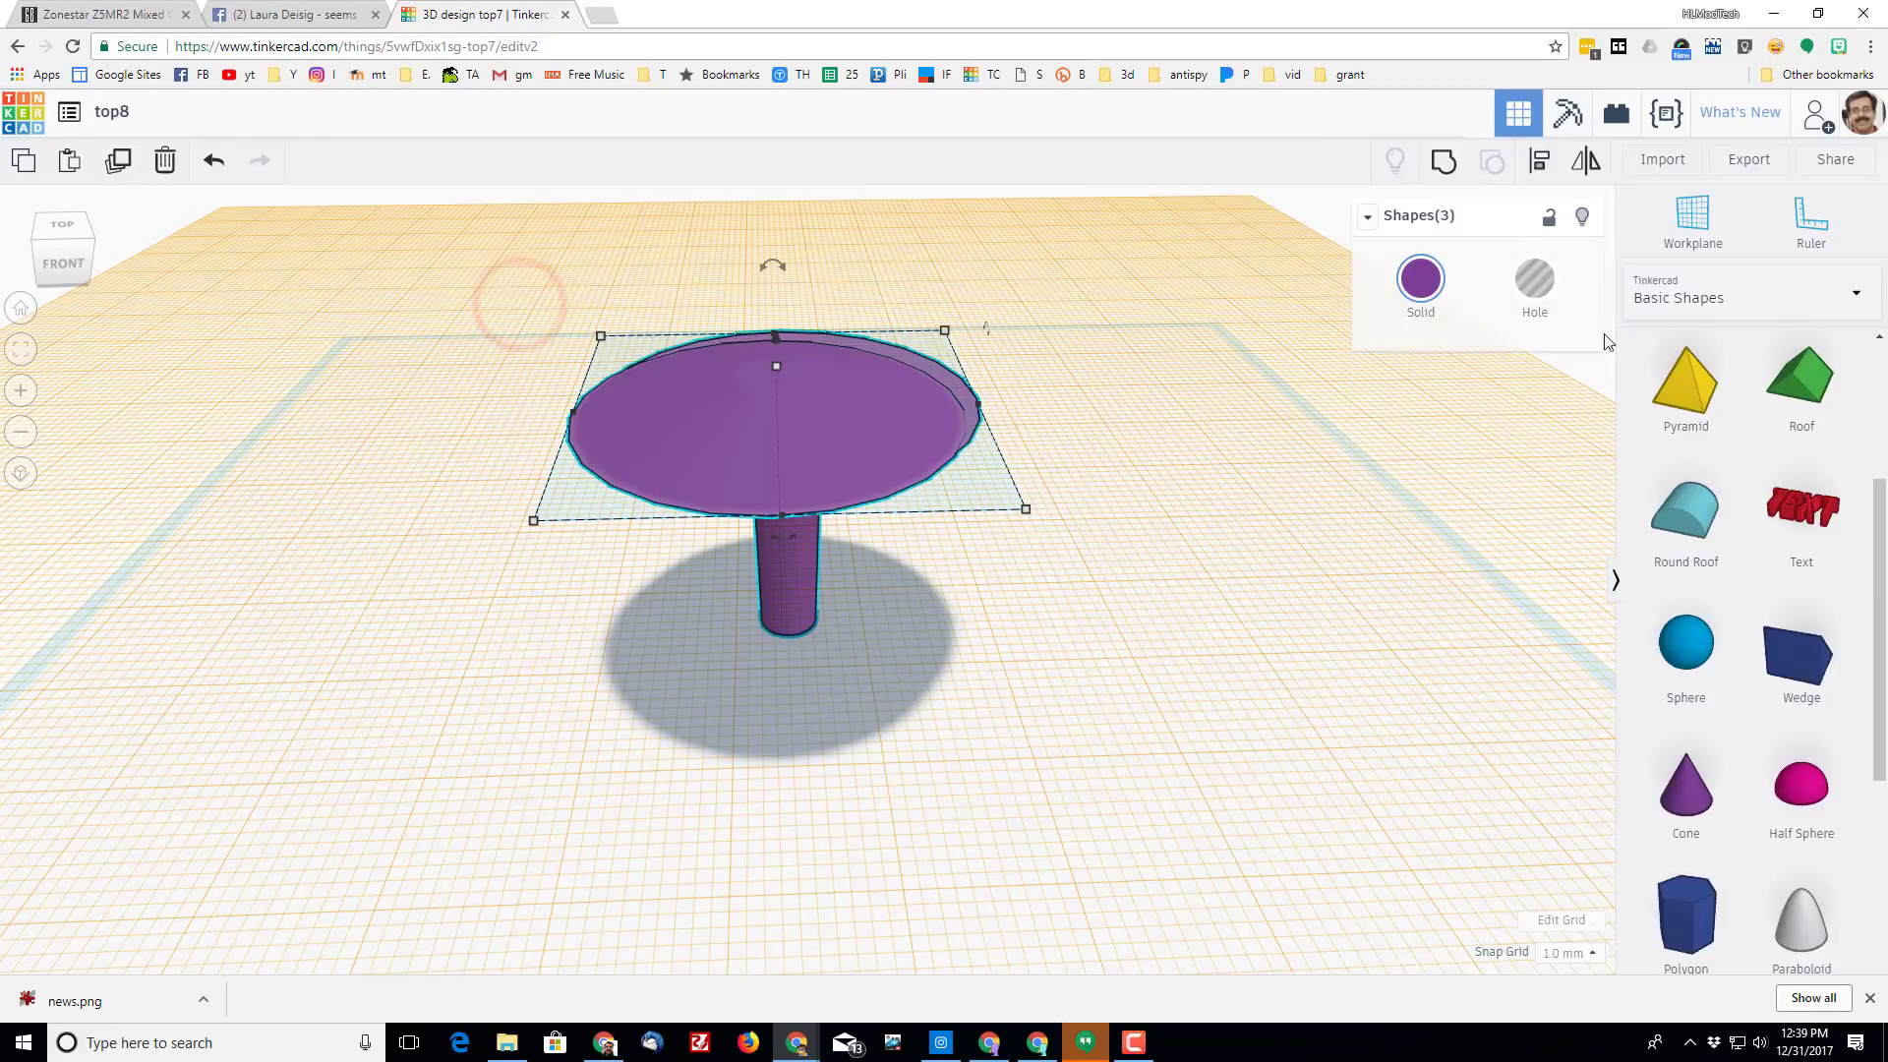
left_click(1540, 162)
left_click(541, 412)
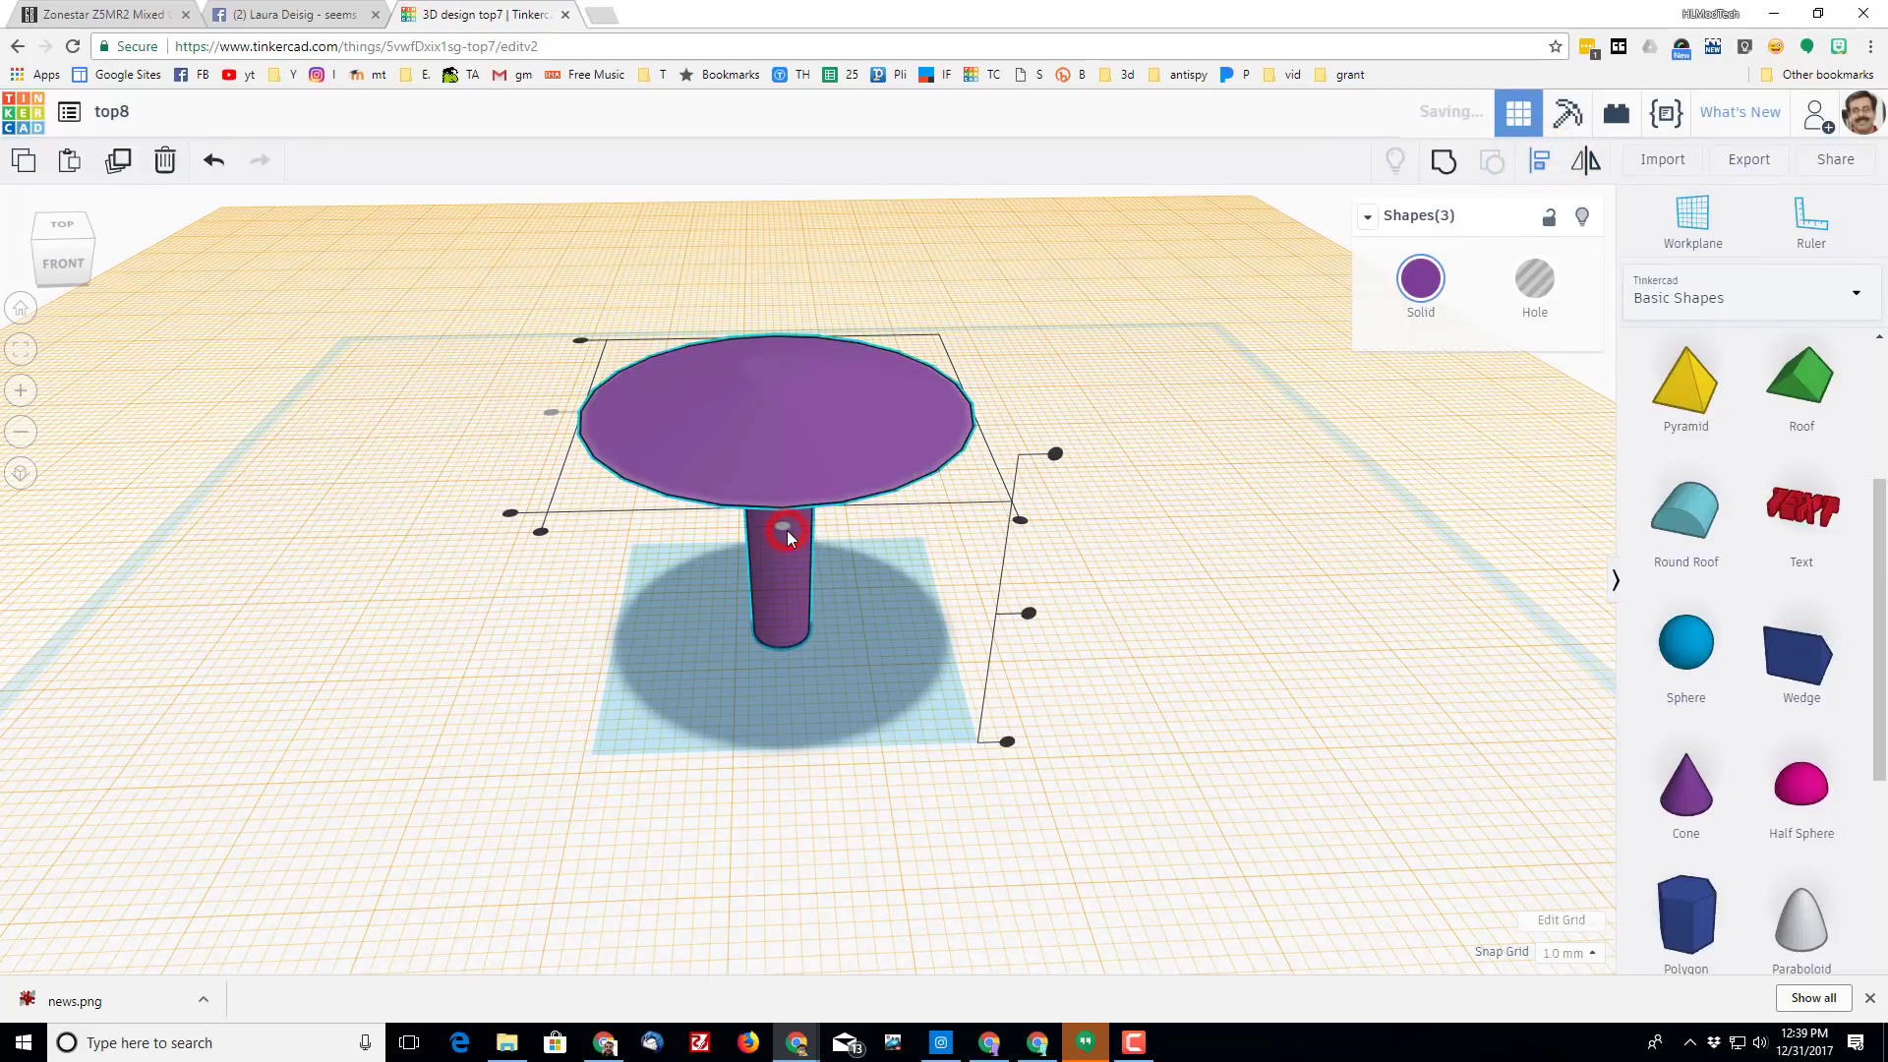
right_click_drag(785, 666, 793, 609)
right_click_drag(541, 504, 813, 443)
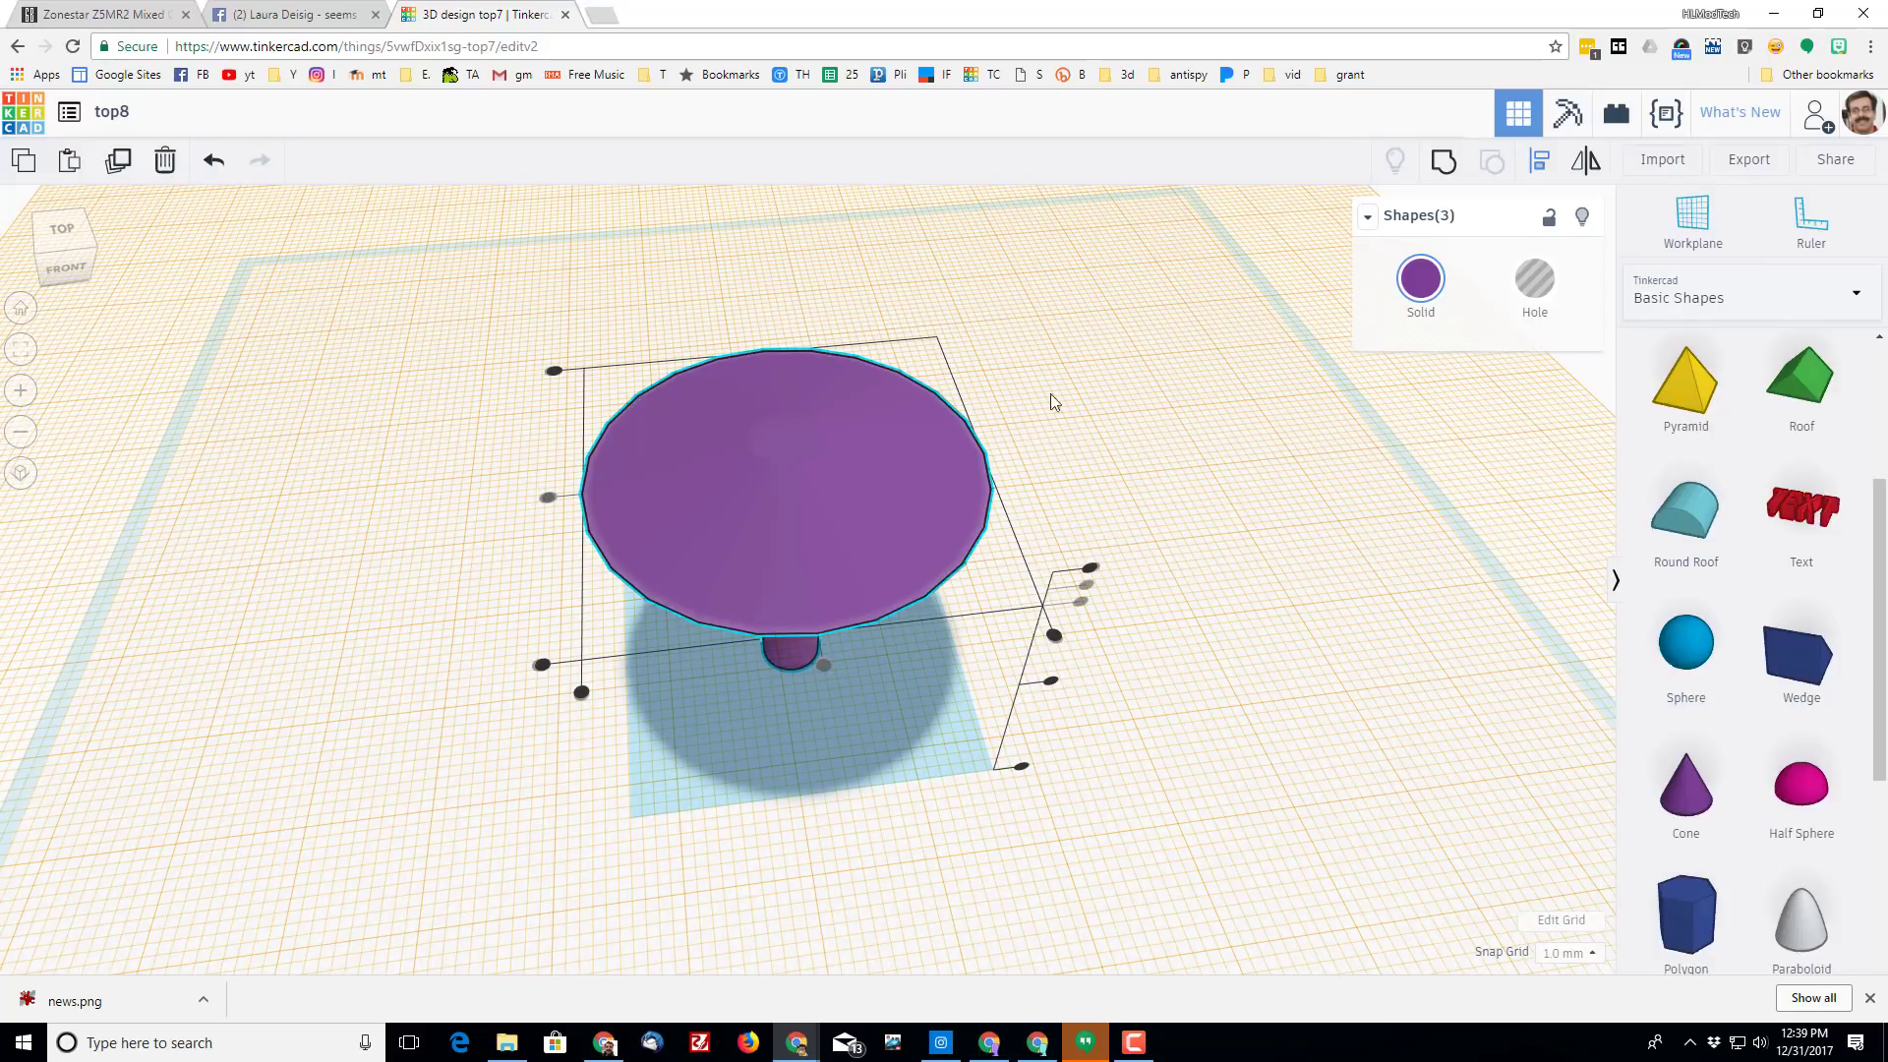
Put the workplane on the disc's top face and stand a new cone on it
left_click(1693, 218)
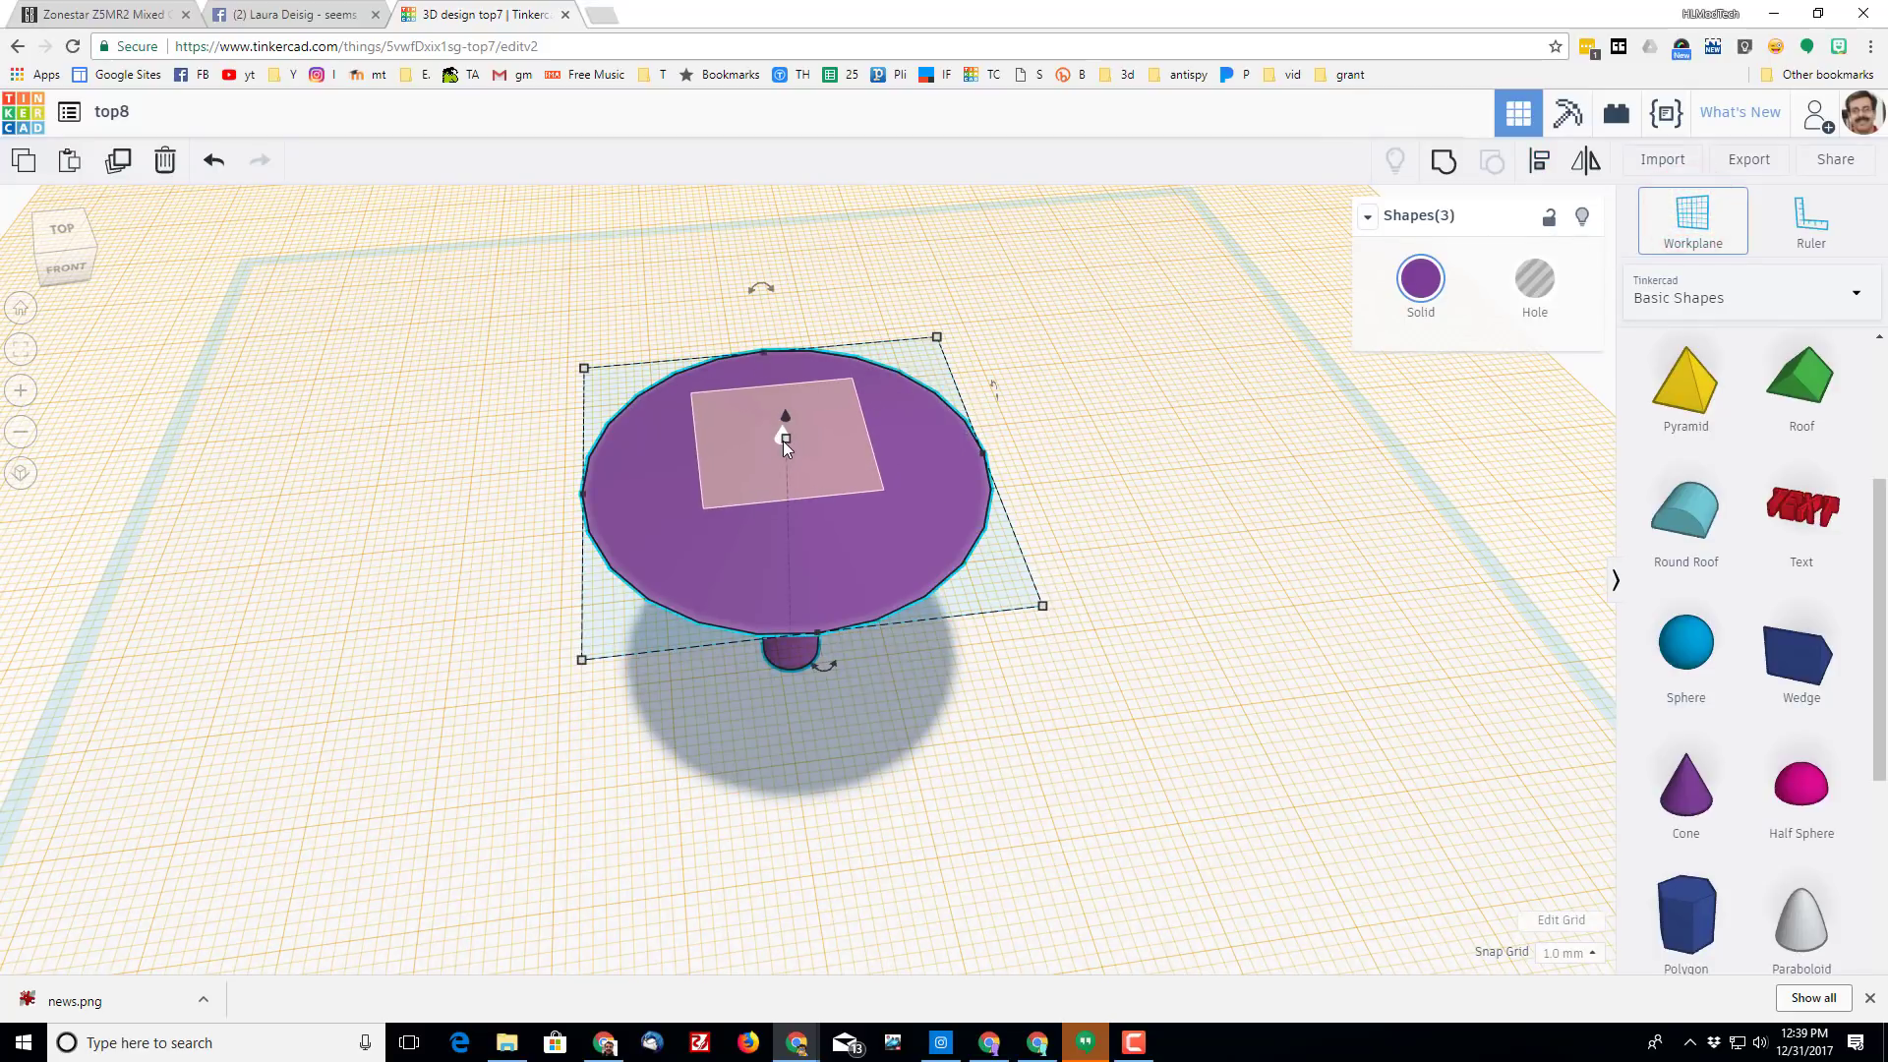
left_click(783, 441)
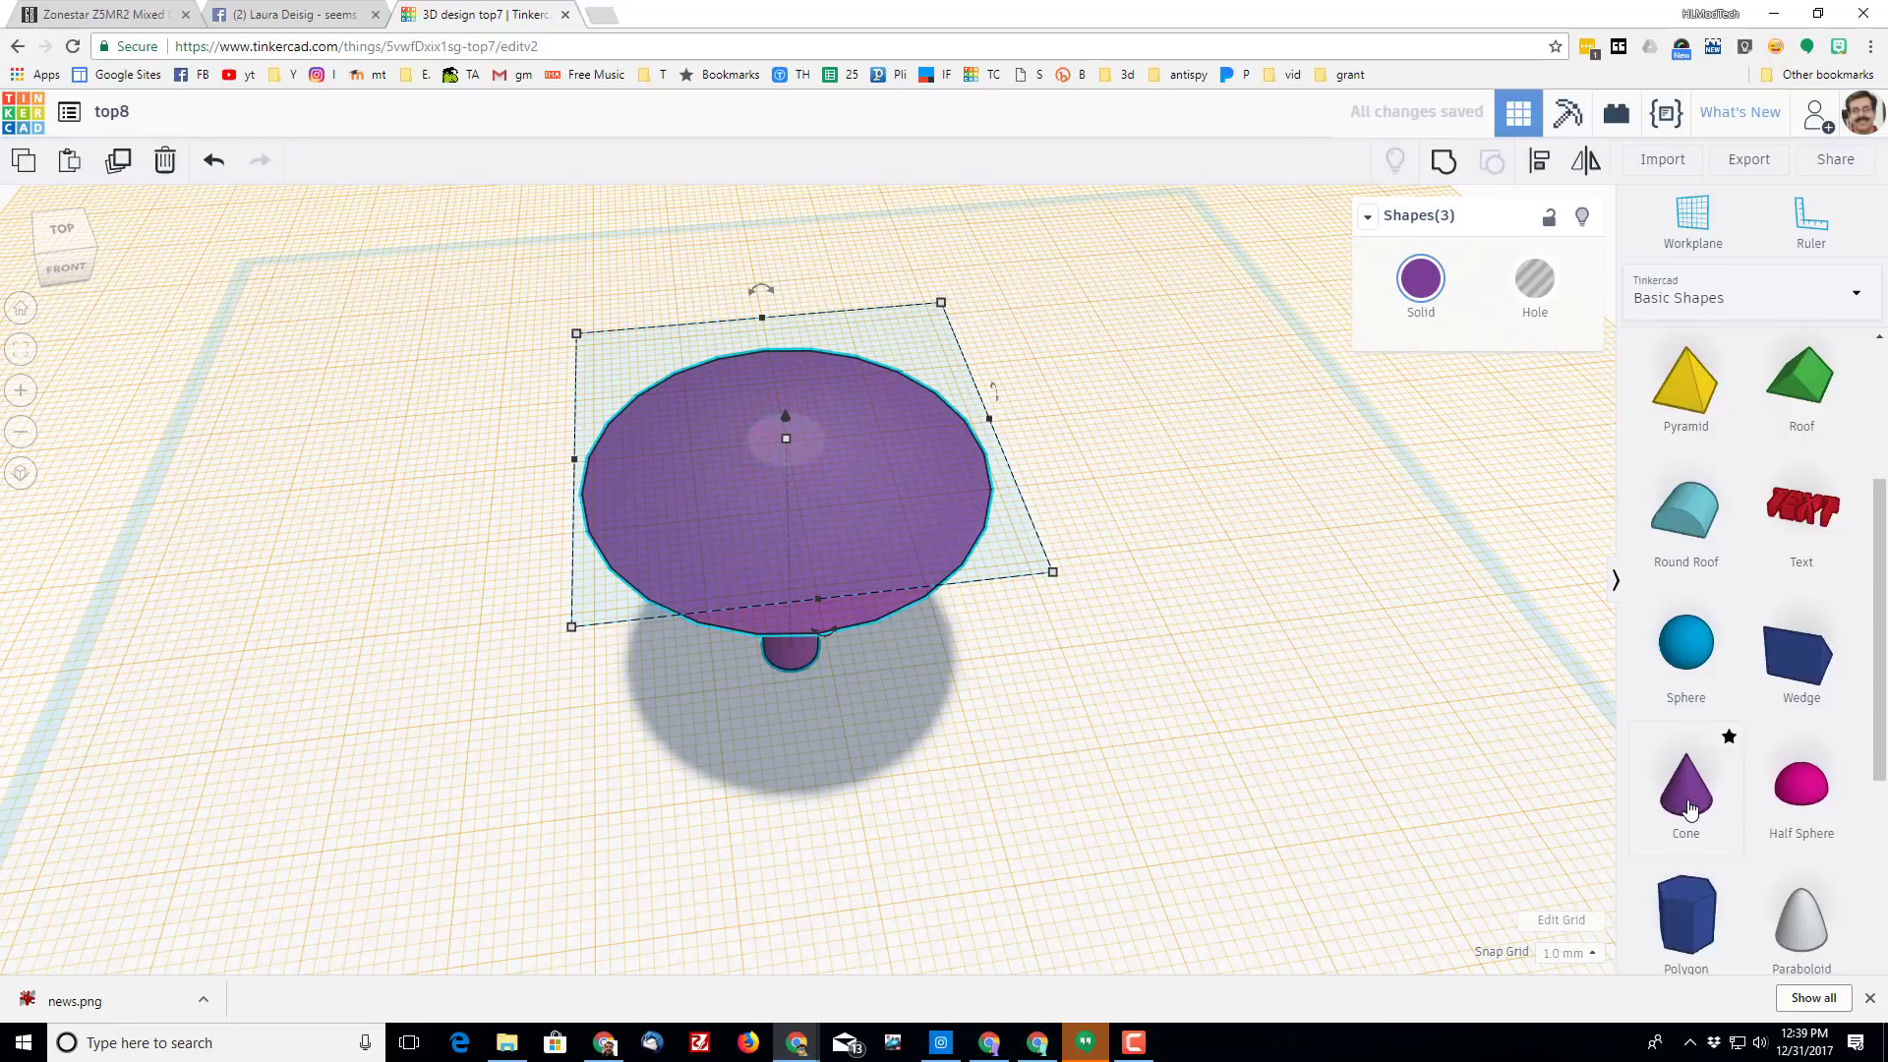
left_click_drag(1689, 809, 784, 444)
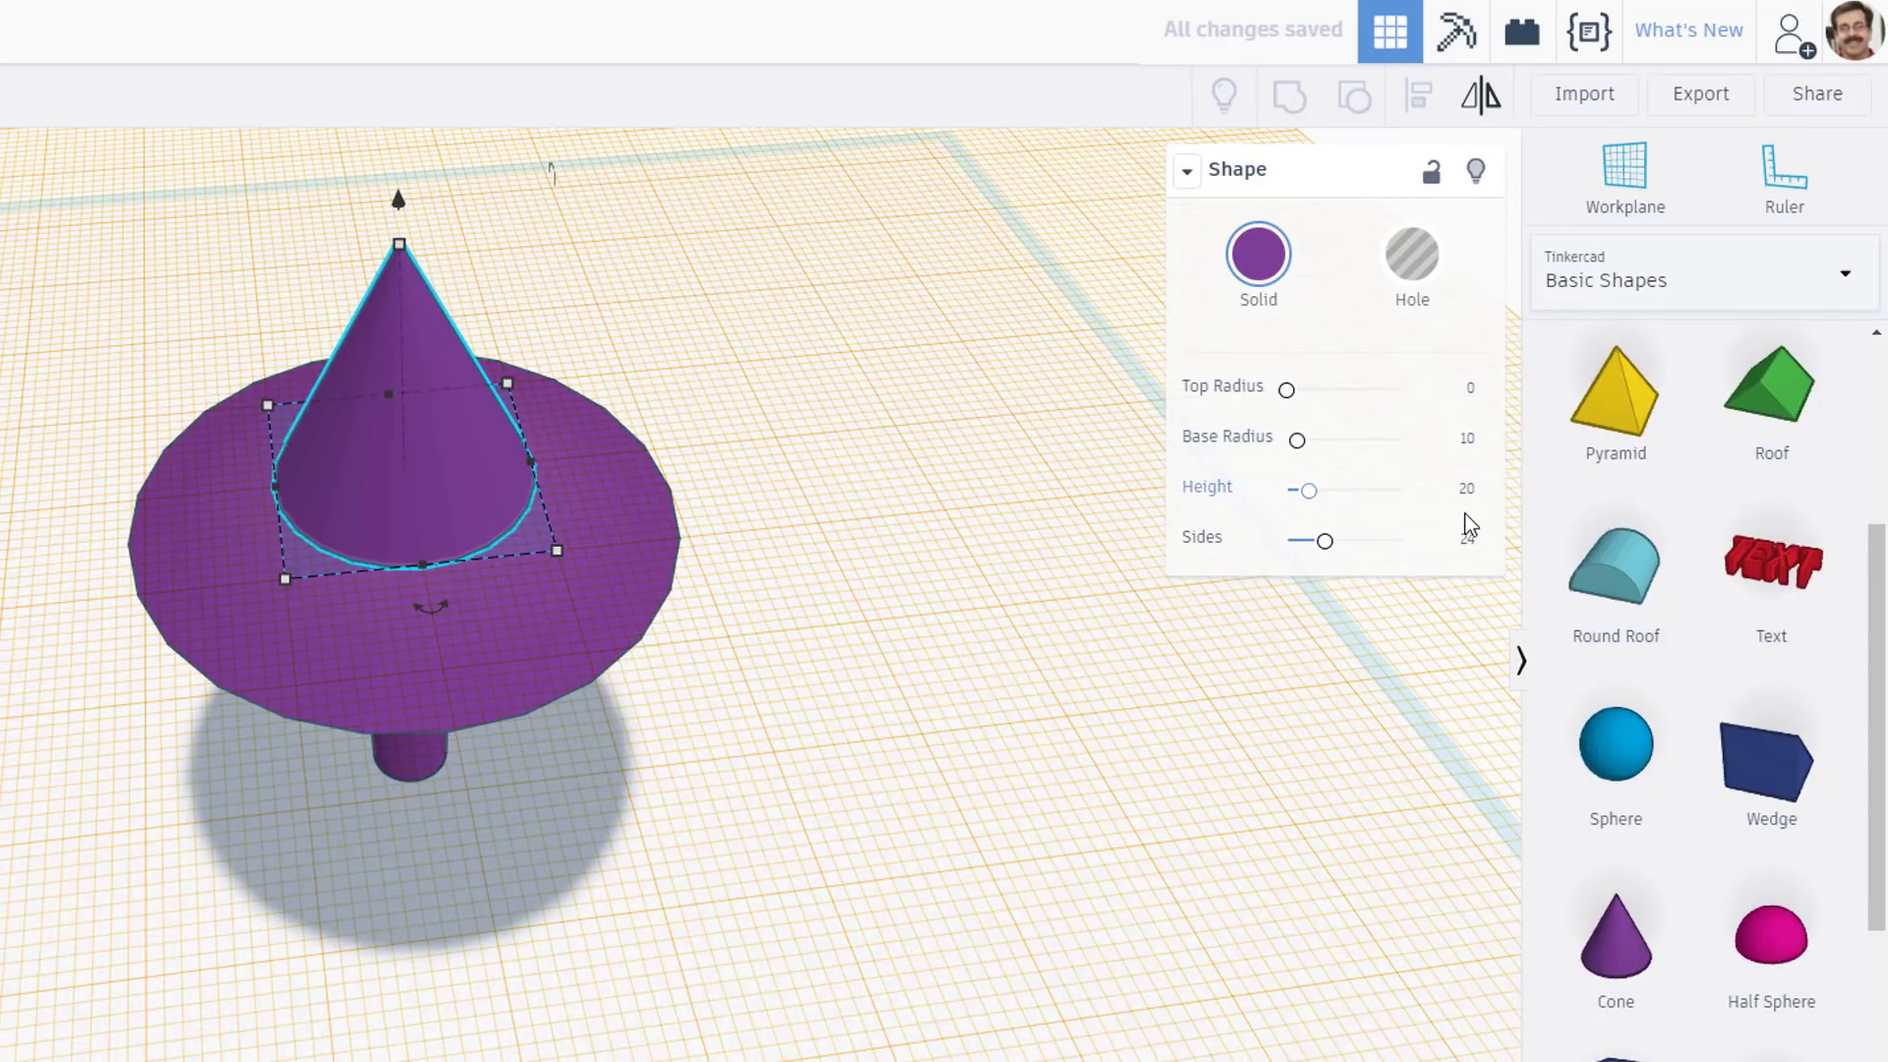
Shape the new cone into a five-sided point with height 9 and base radius 5
left_click(1470, 490)
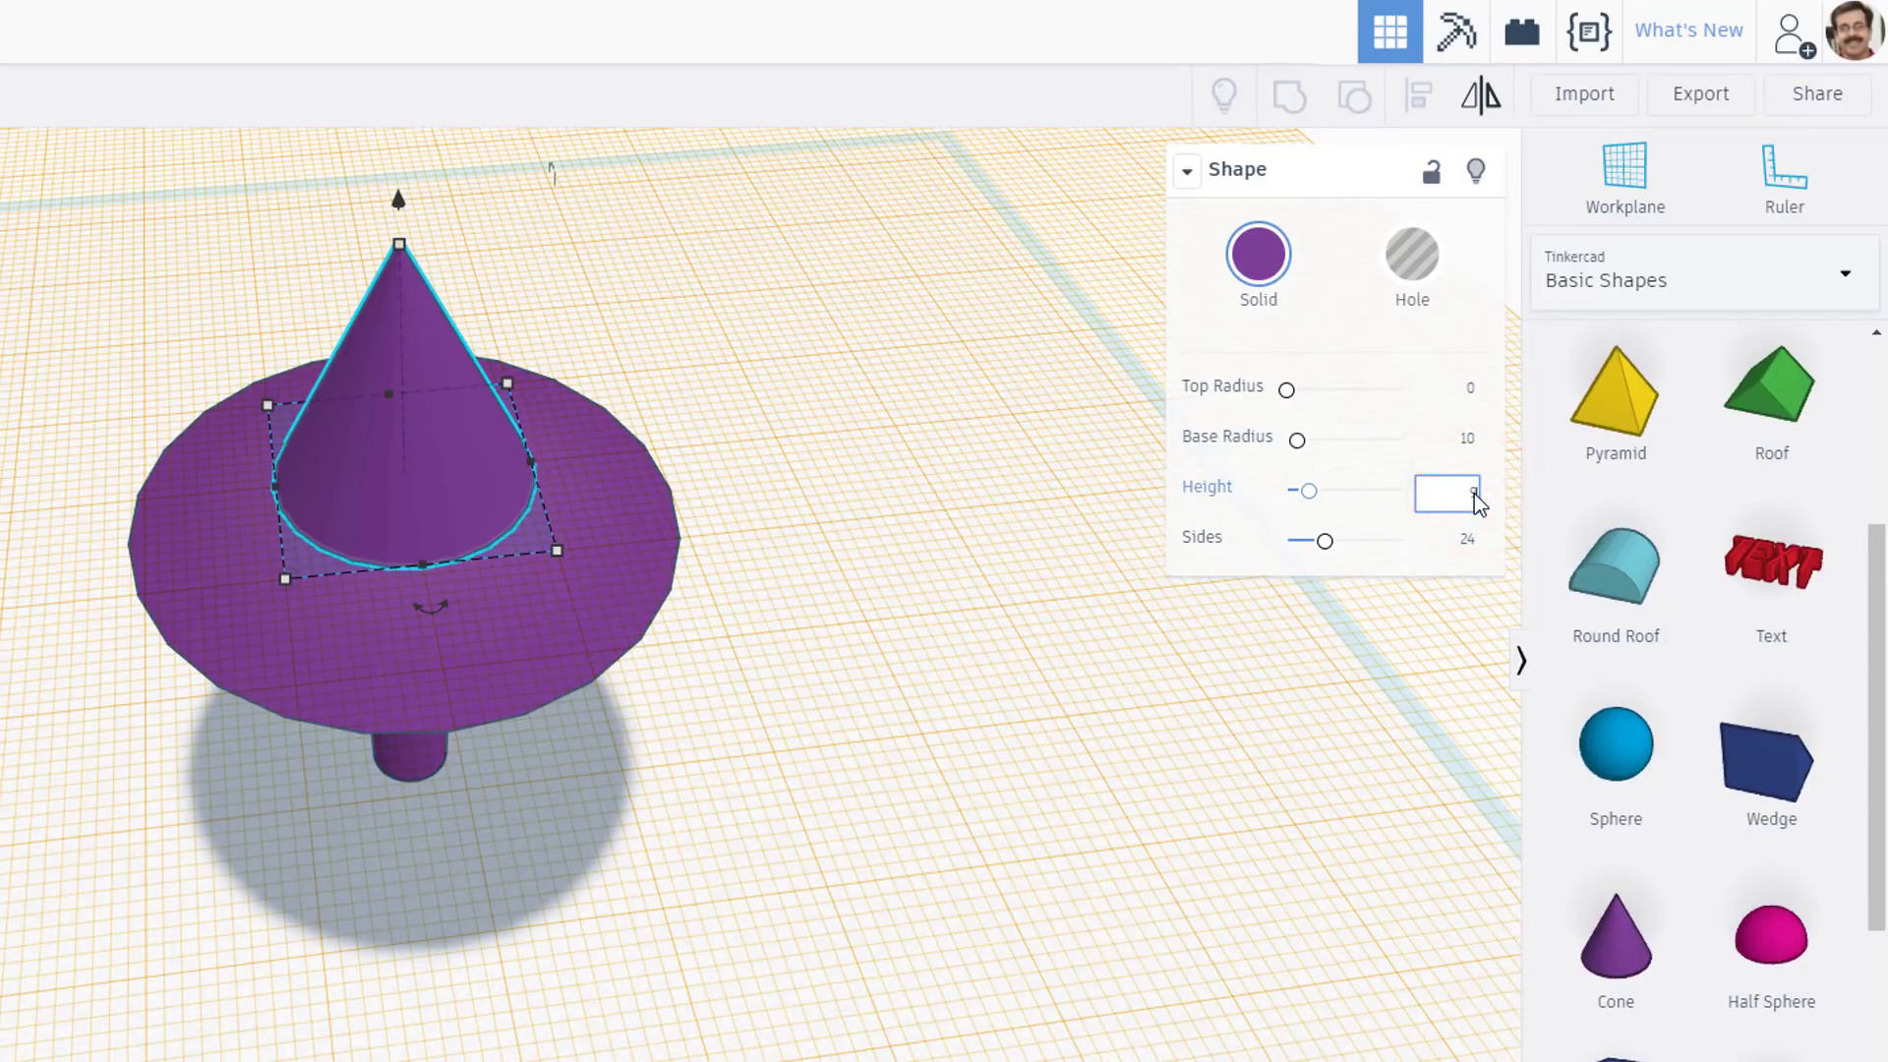
type("9")
key("Return")
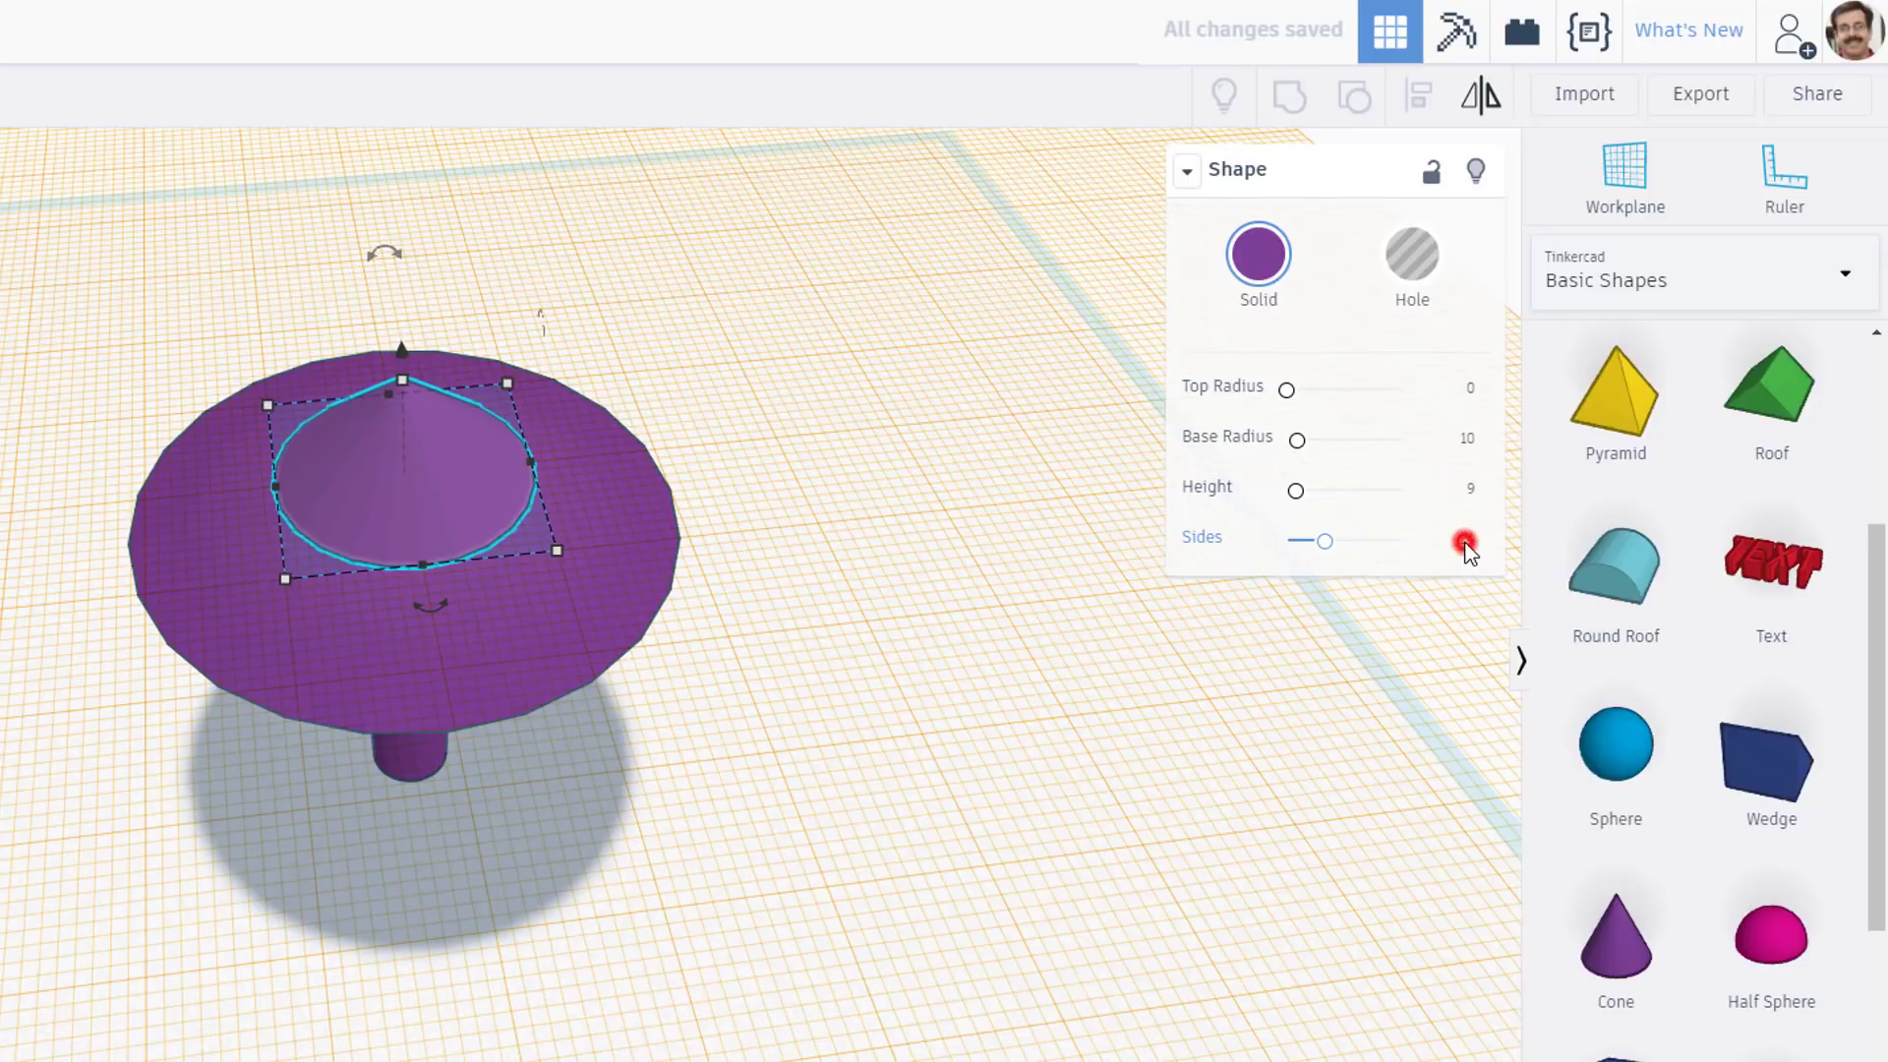
type("5")
key("Return")
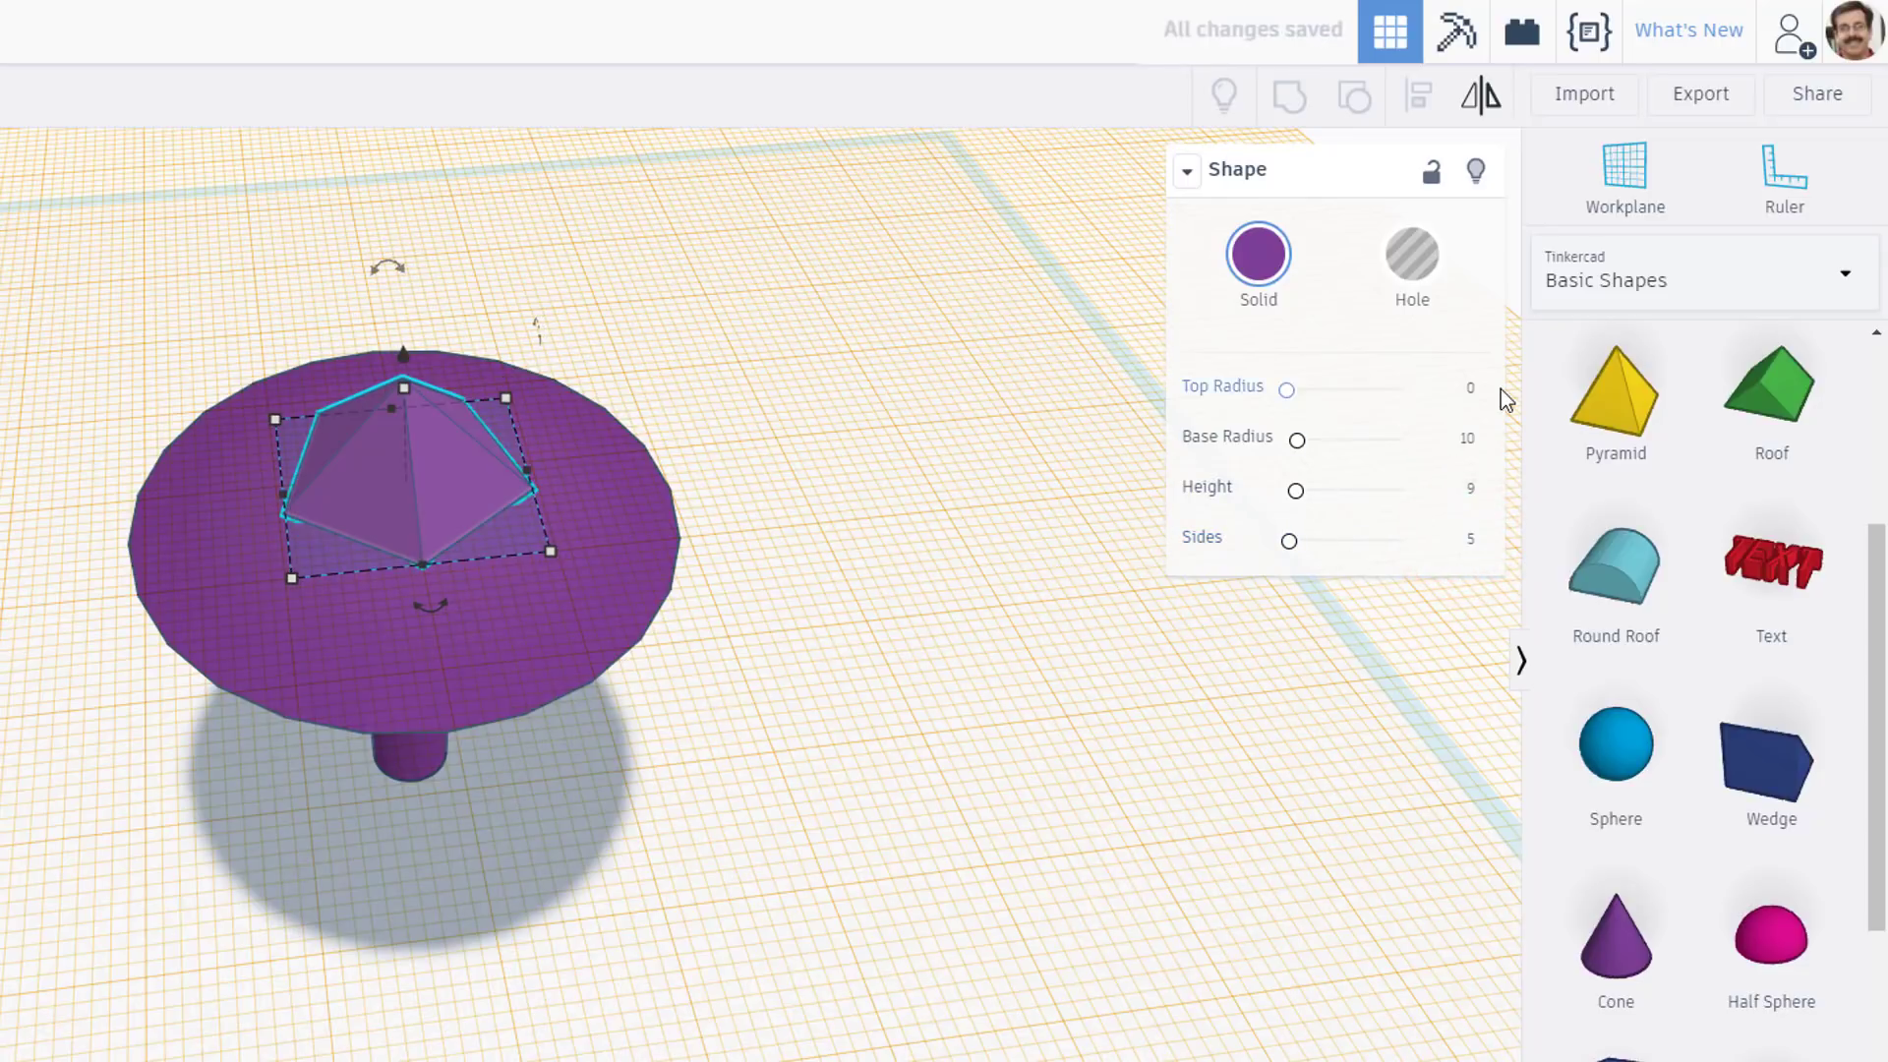
left_click(1473, 440)
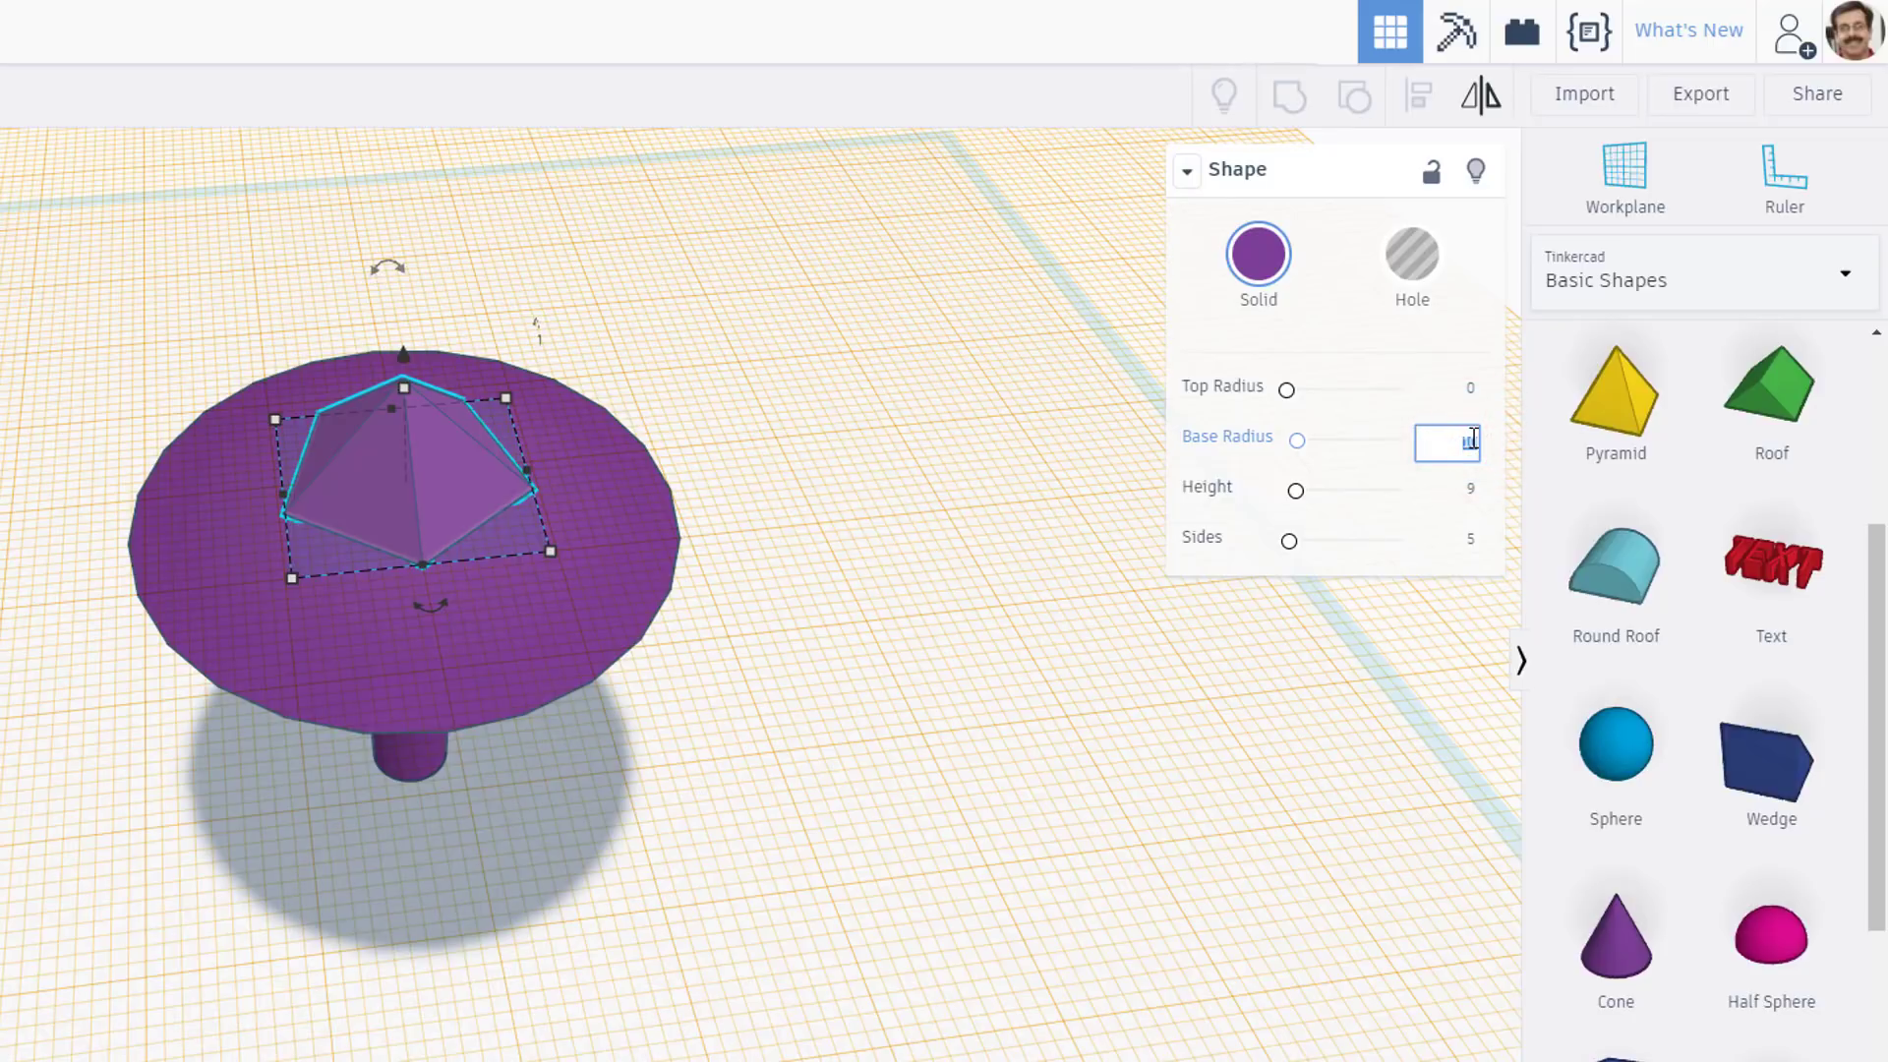
key("Return")
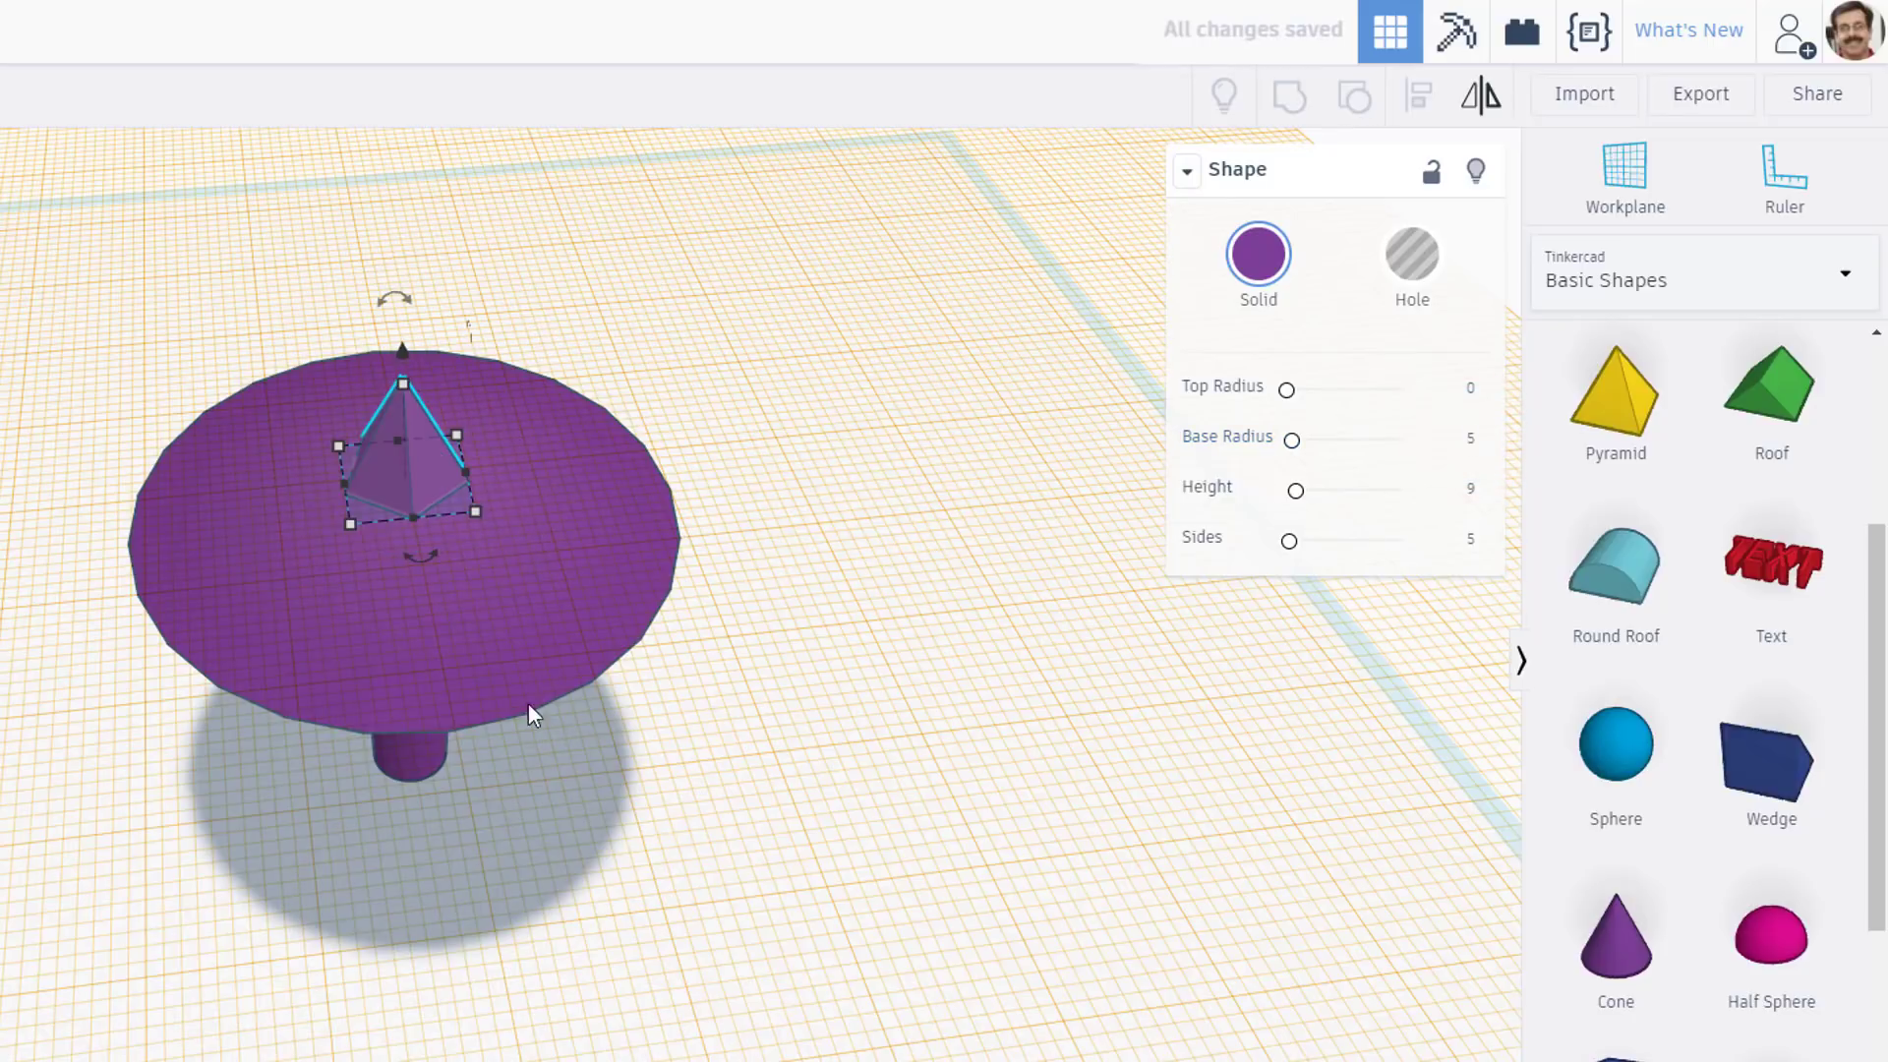
right_click_drag(528, 715, 296, 787)
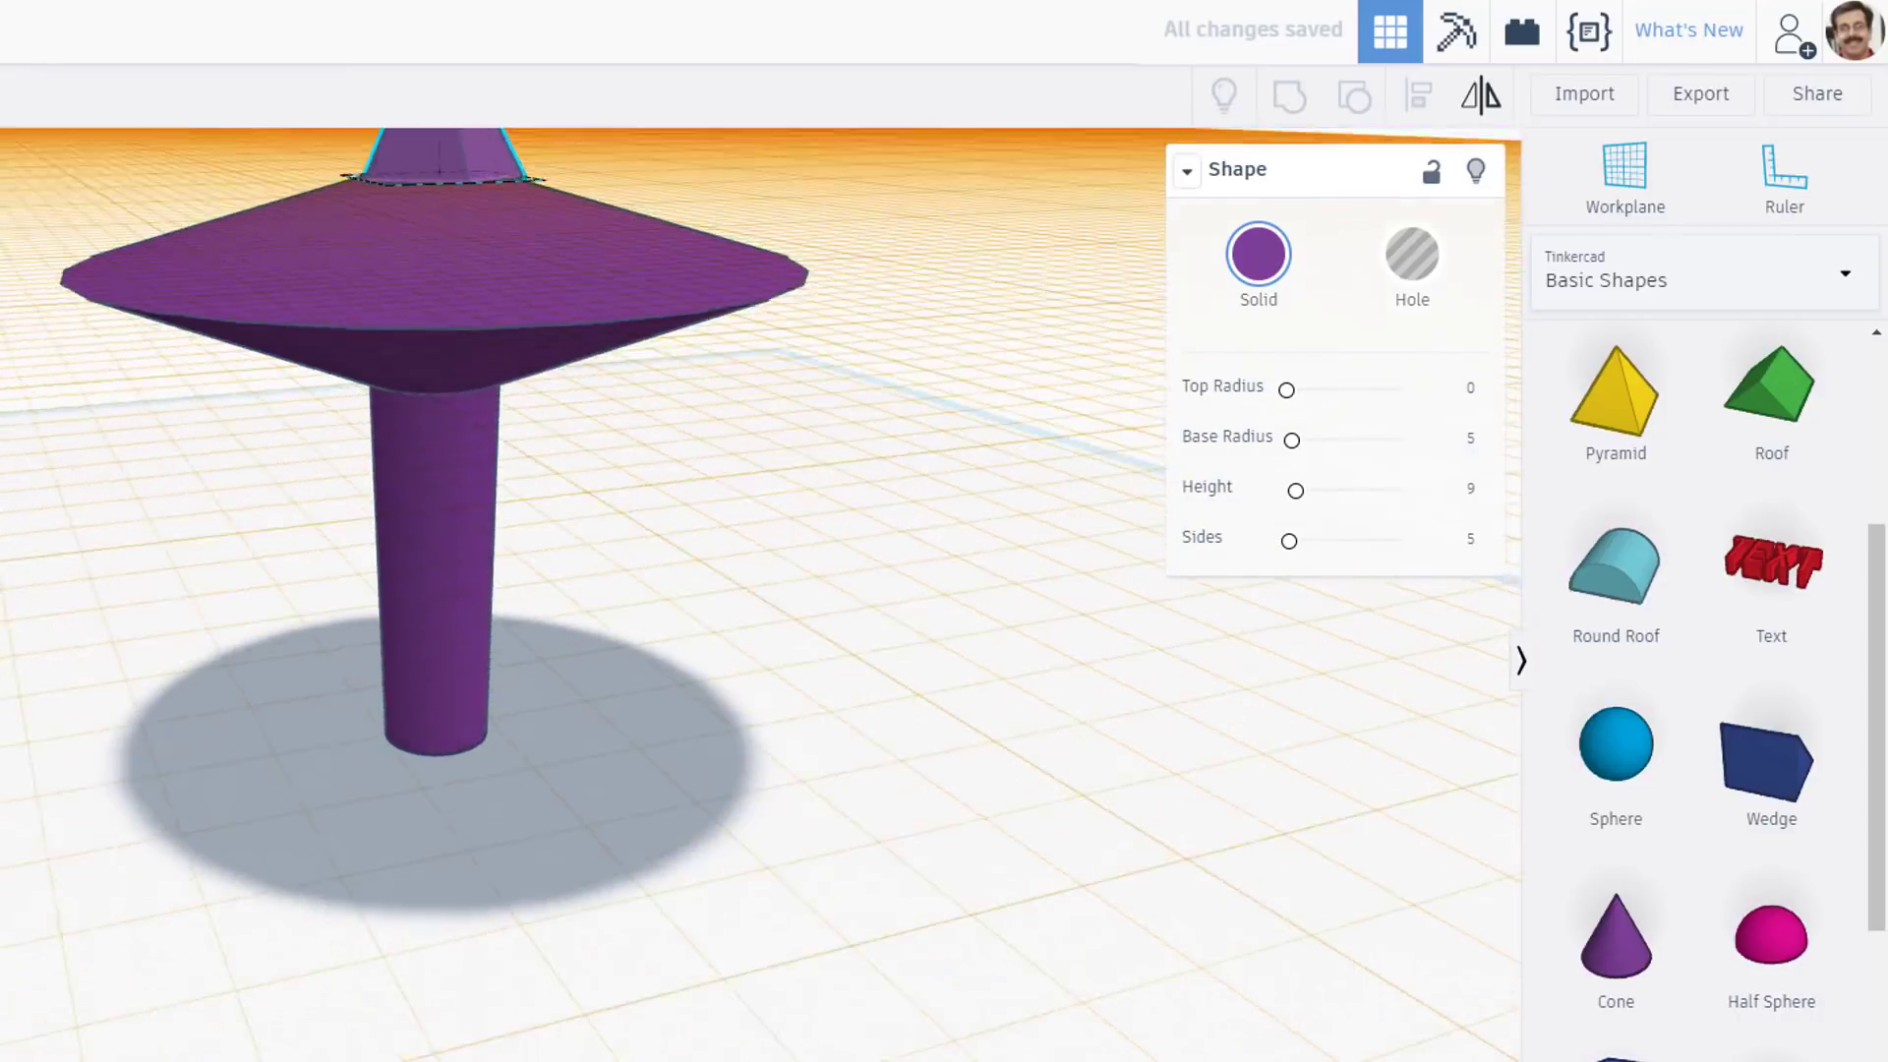
left_click_drag(92, 230, 813, 878)
Align all four shapes on their left and front sides so the point centres on the cap
left_click(1420, 94)
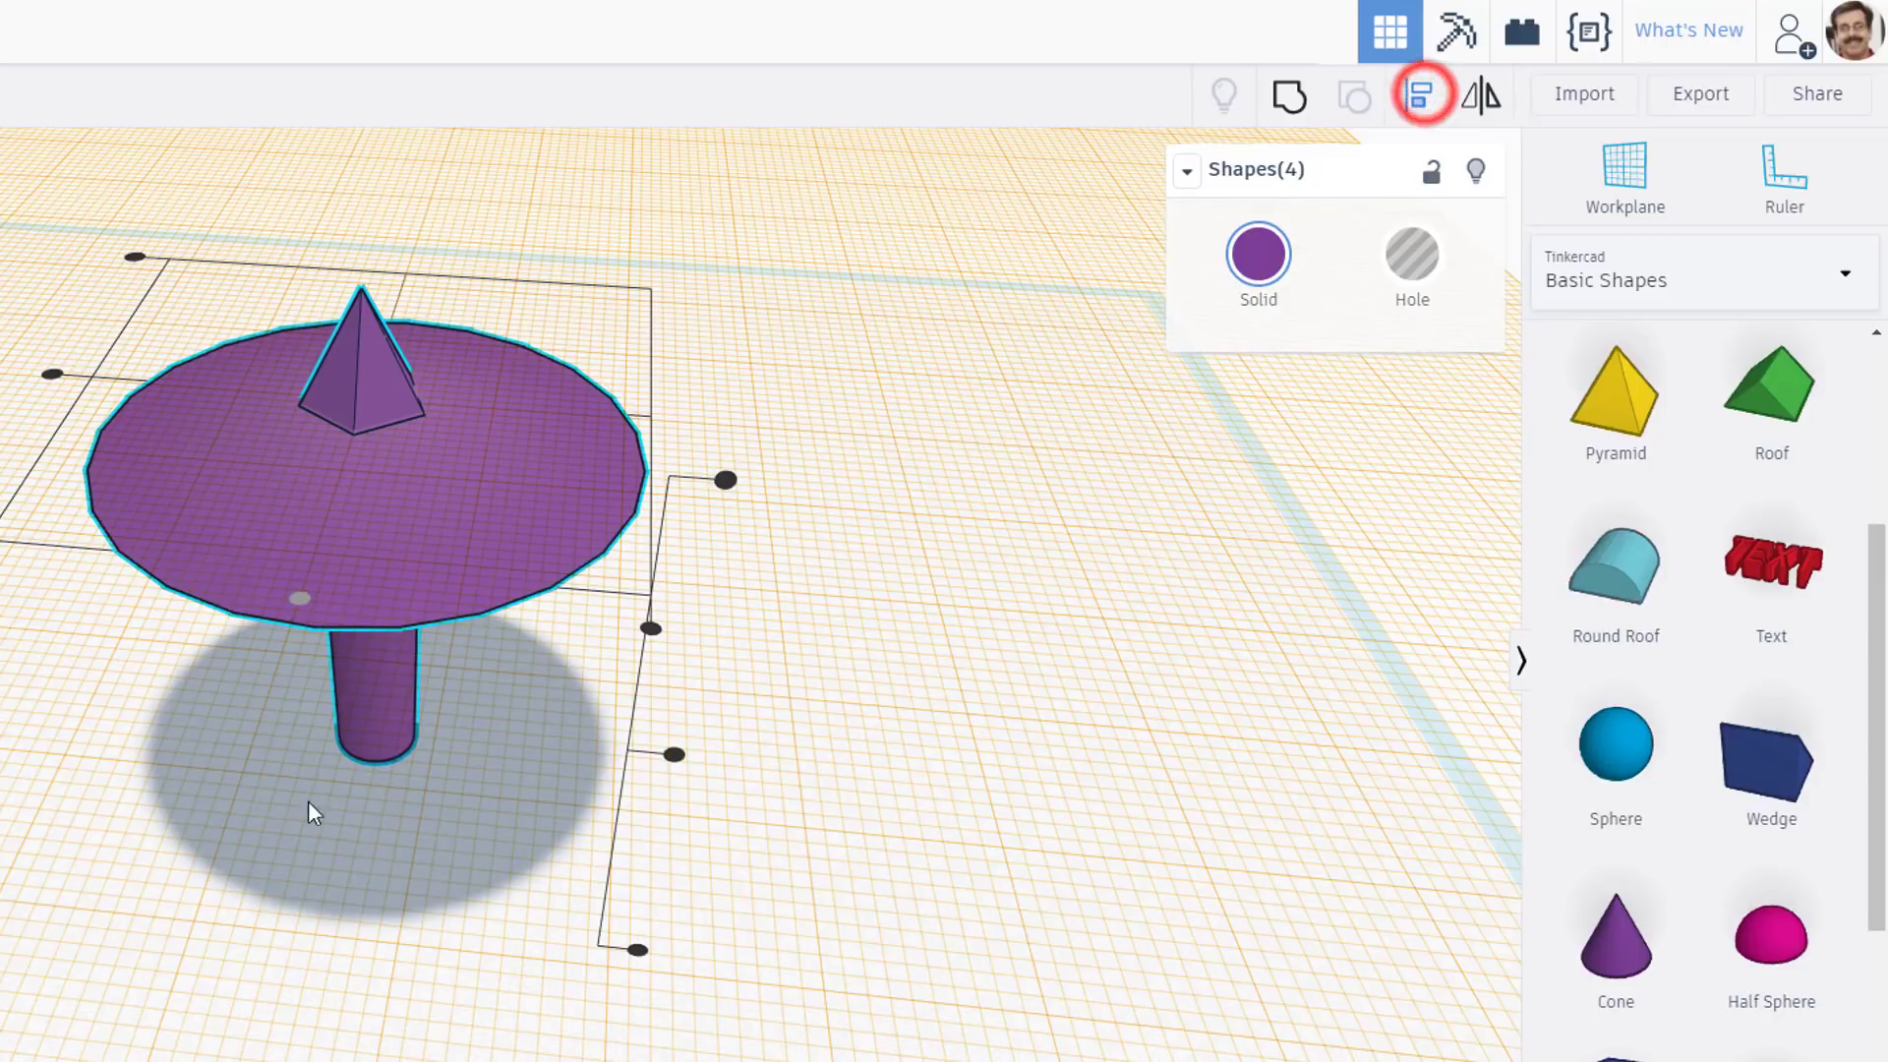
left_click(51, 373)
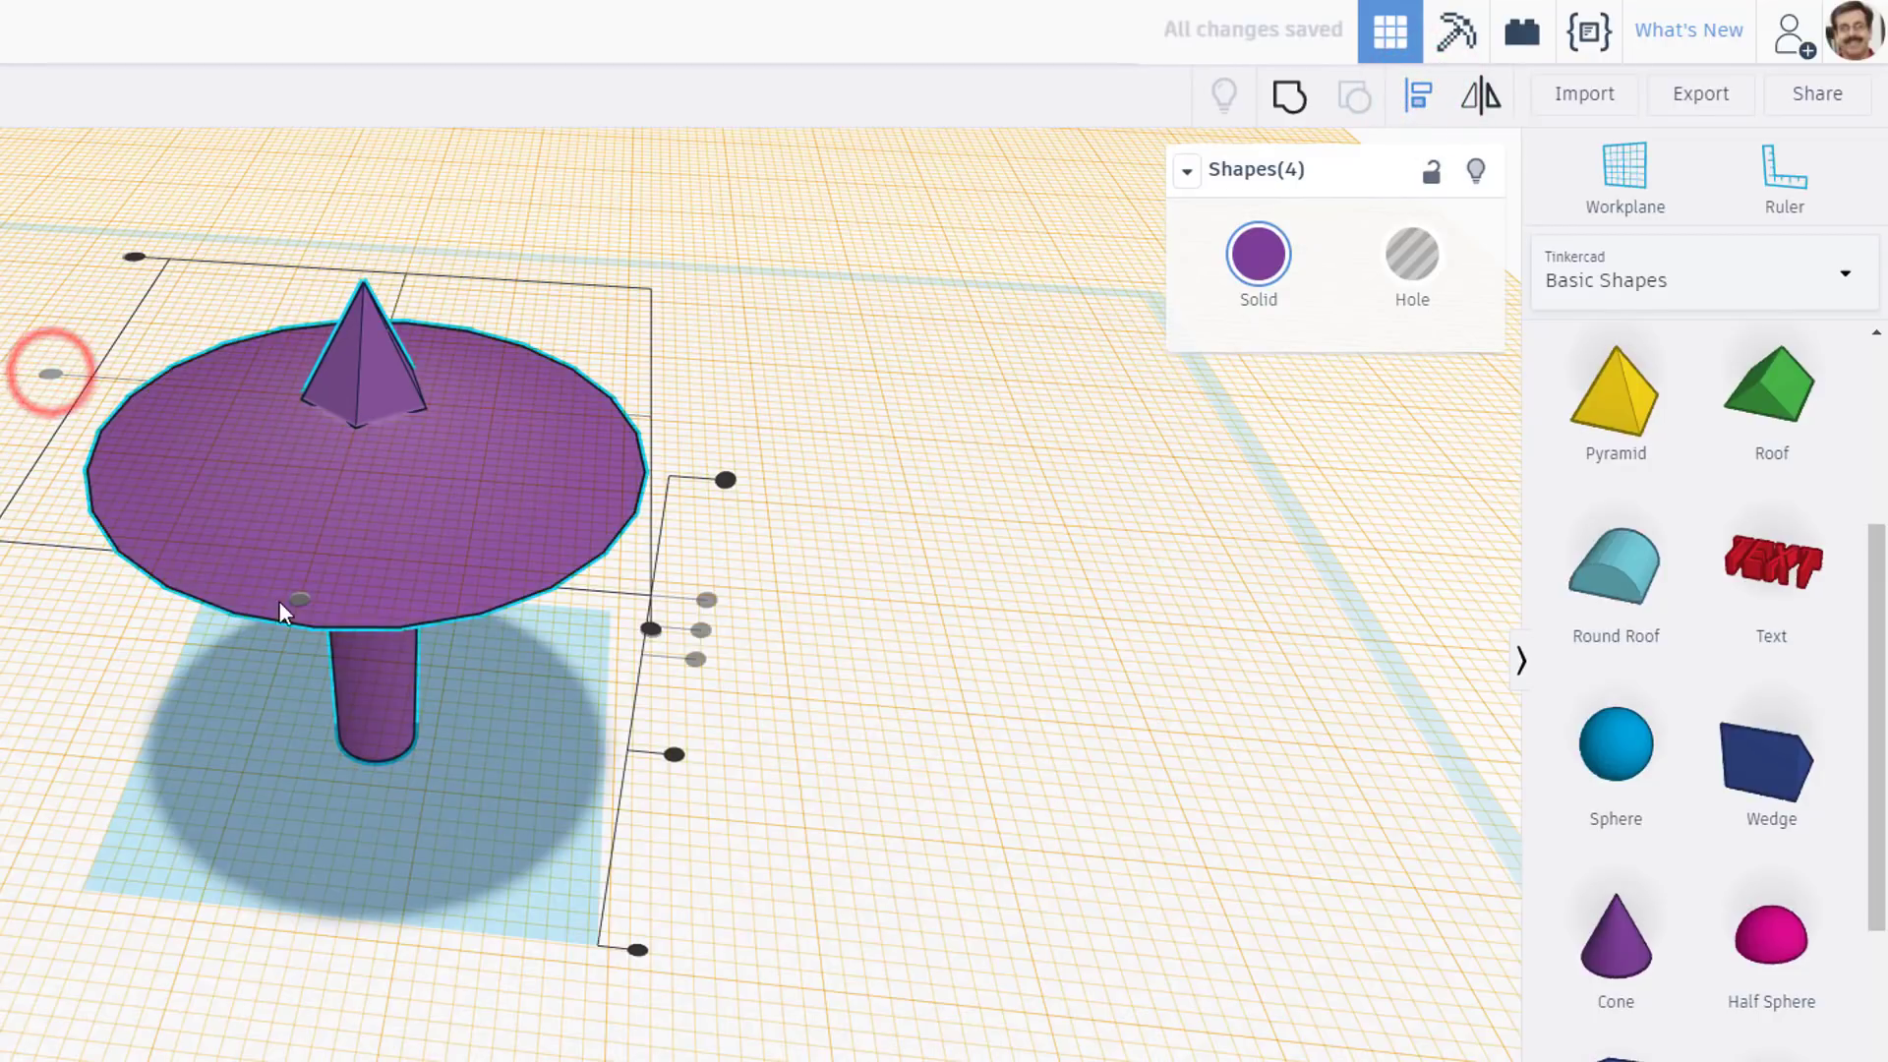
left_click(299, 602)
left_click(646, 788)
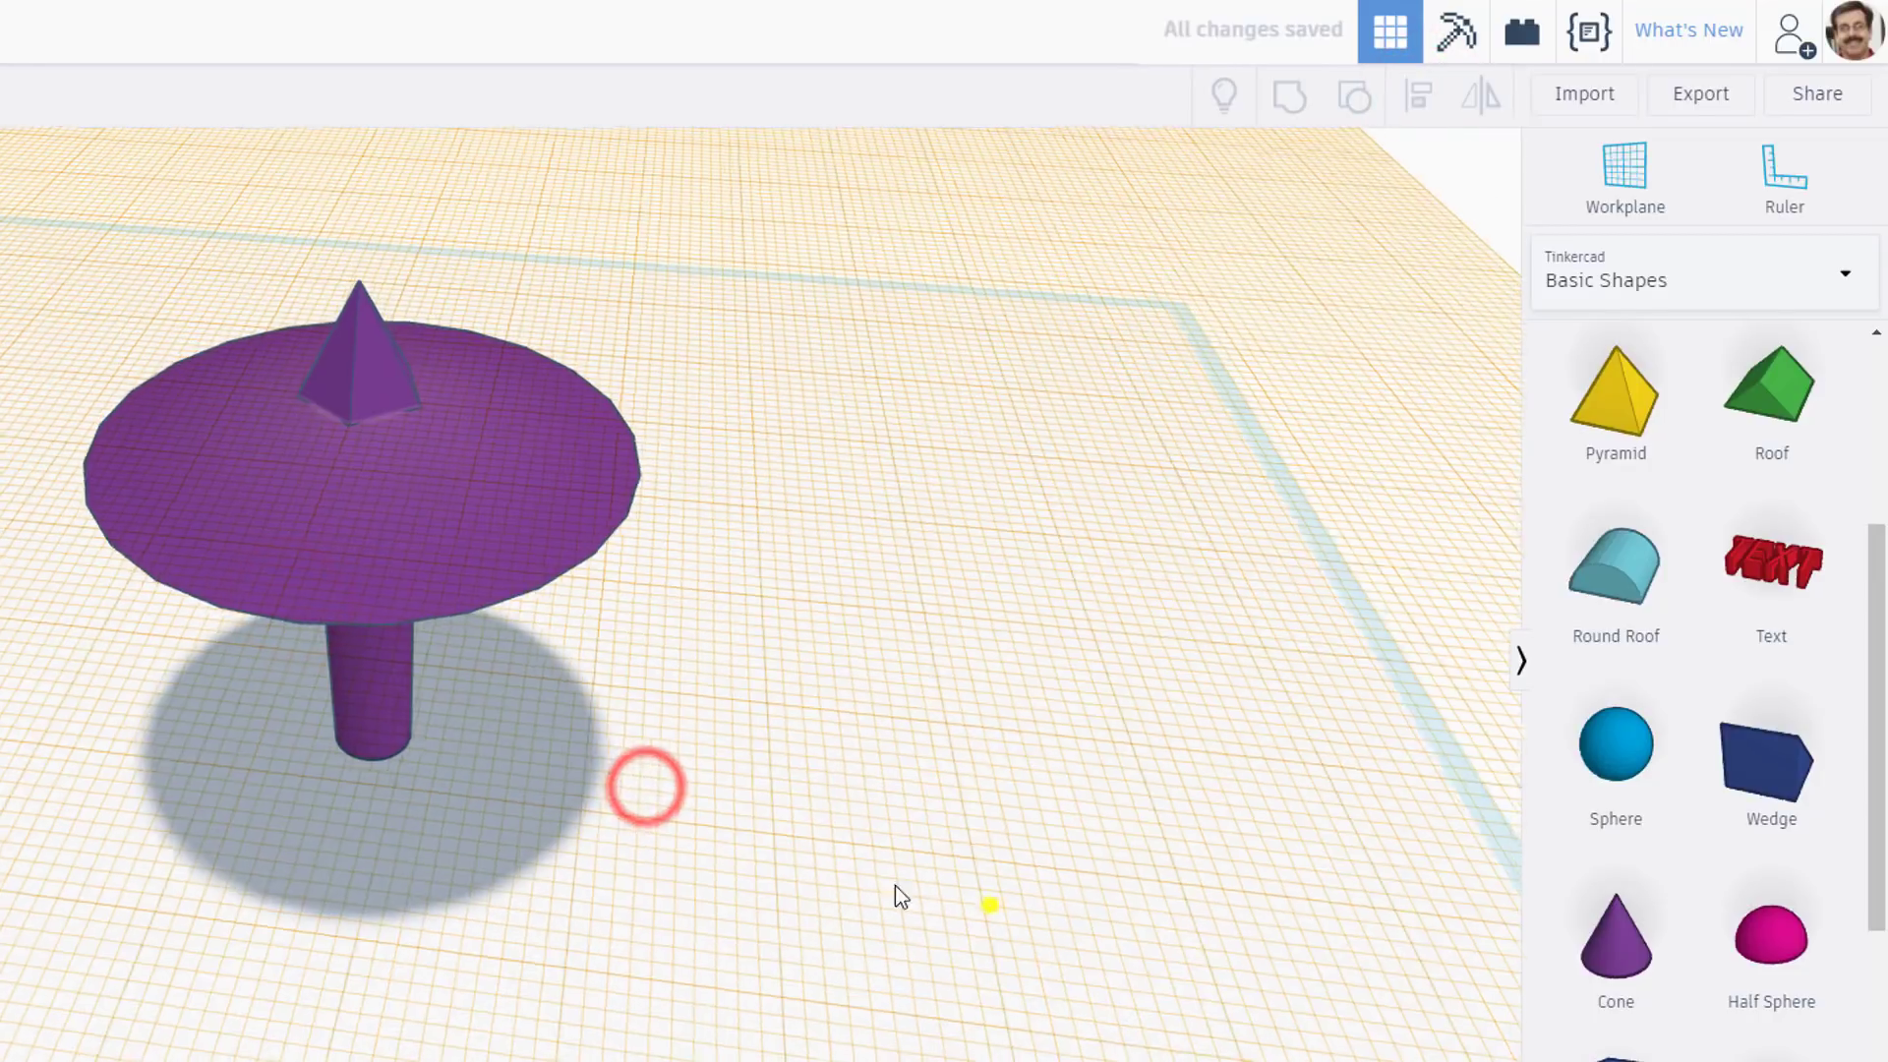
right_click_drag(895, 885, 1032, 881)
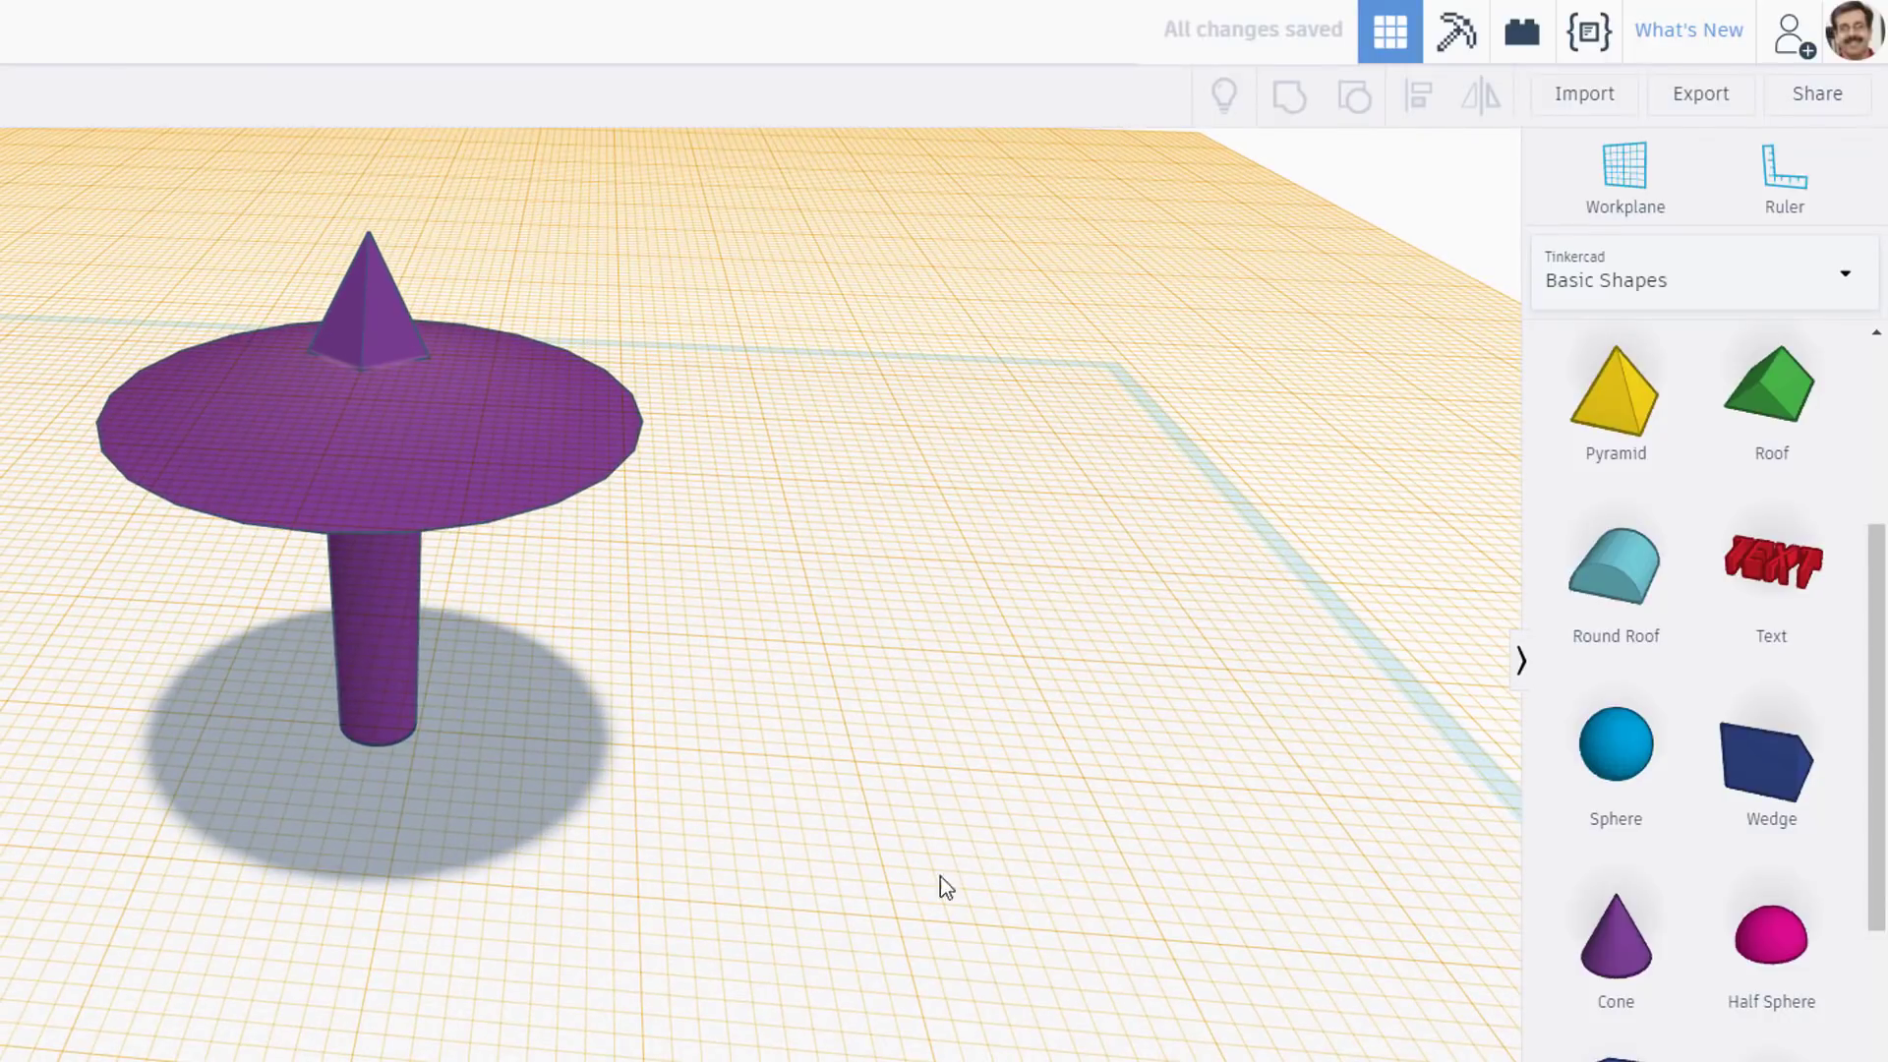
right_click_drag(606, 859, 831, 831)
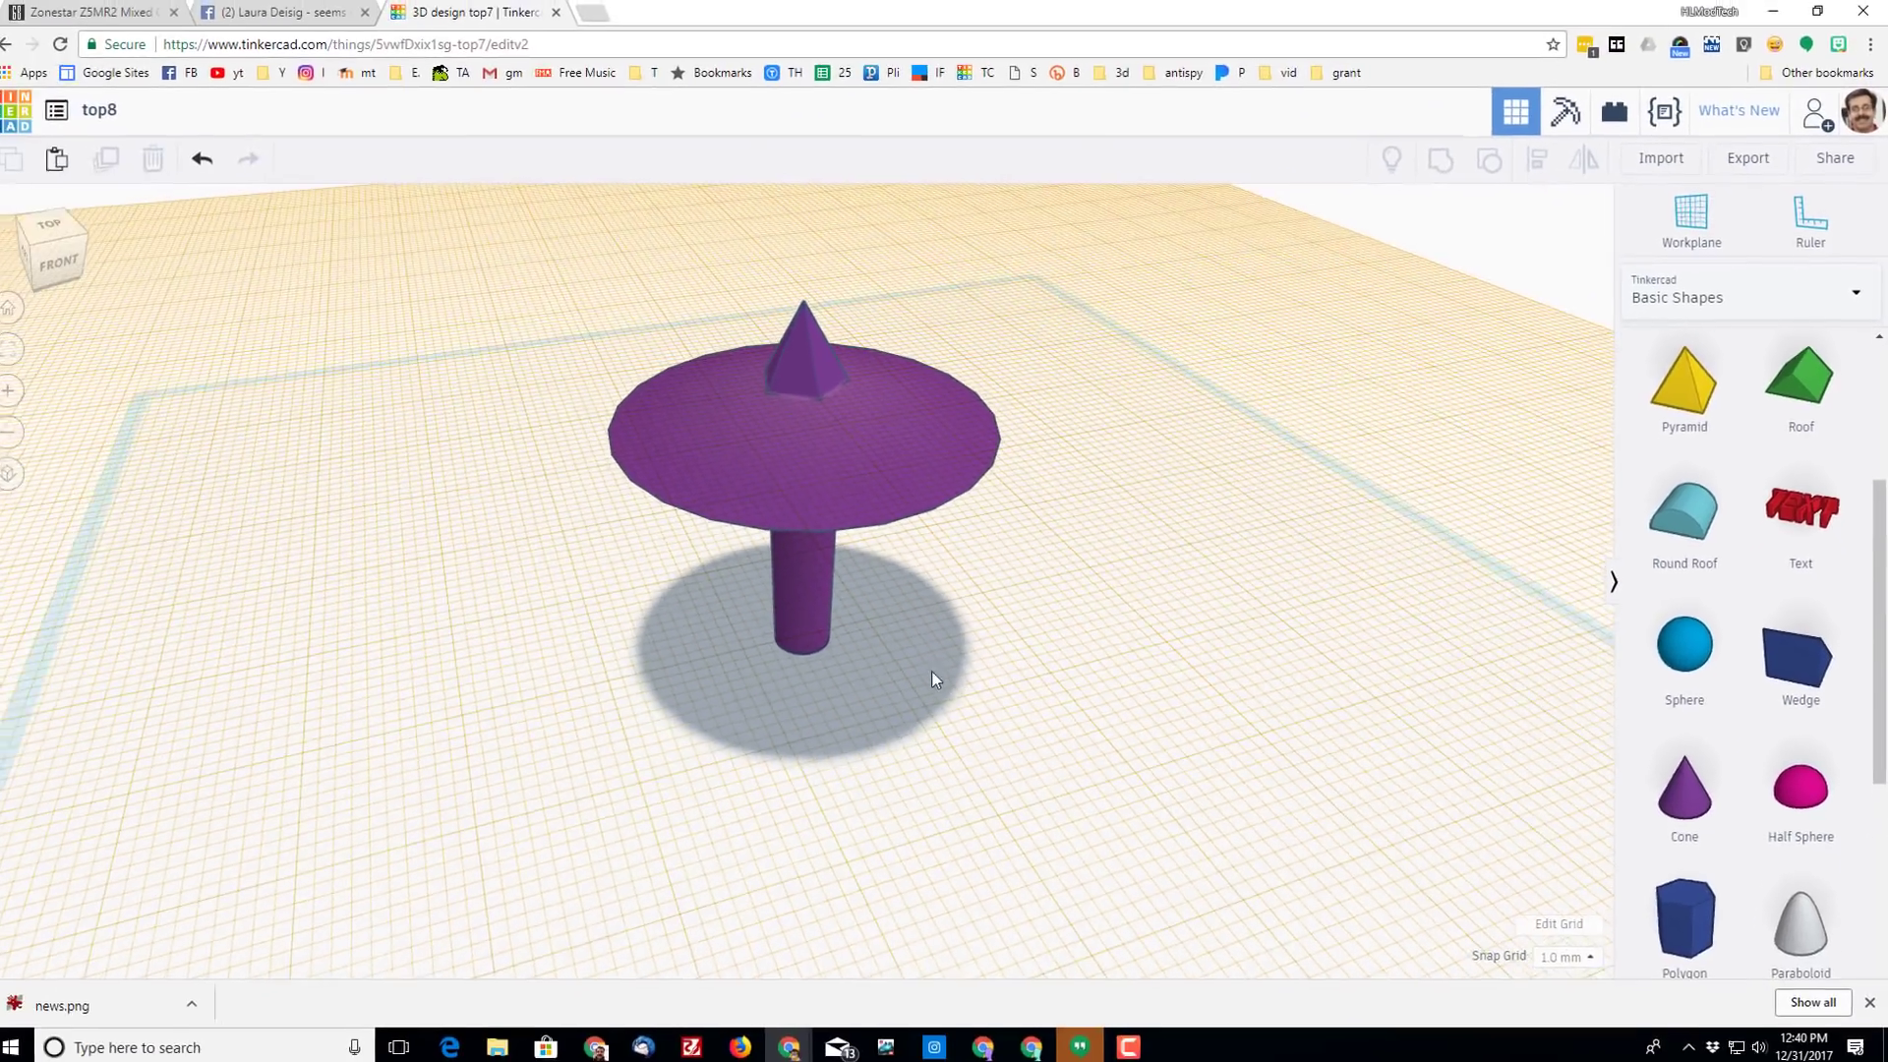
Reset the workplane to default and export the design as top8.stl
key("w")
left_click(345, 600)
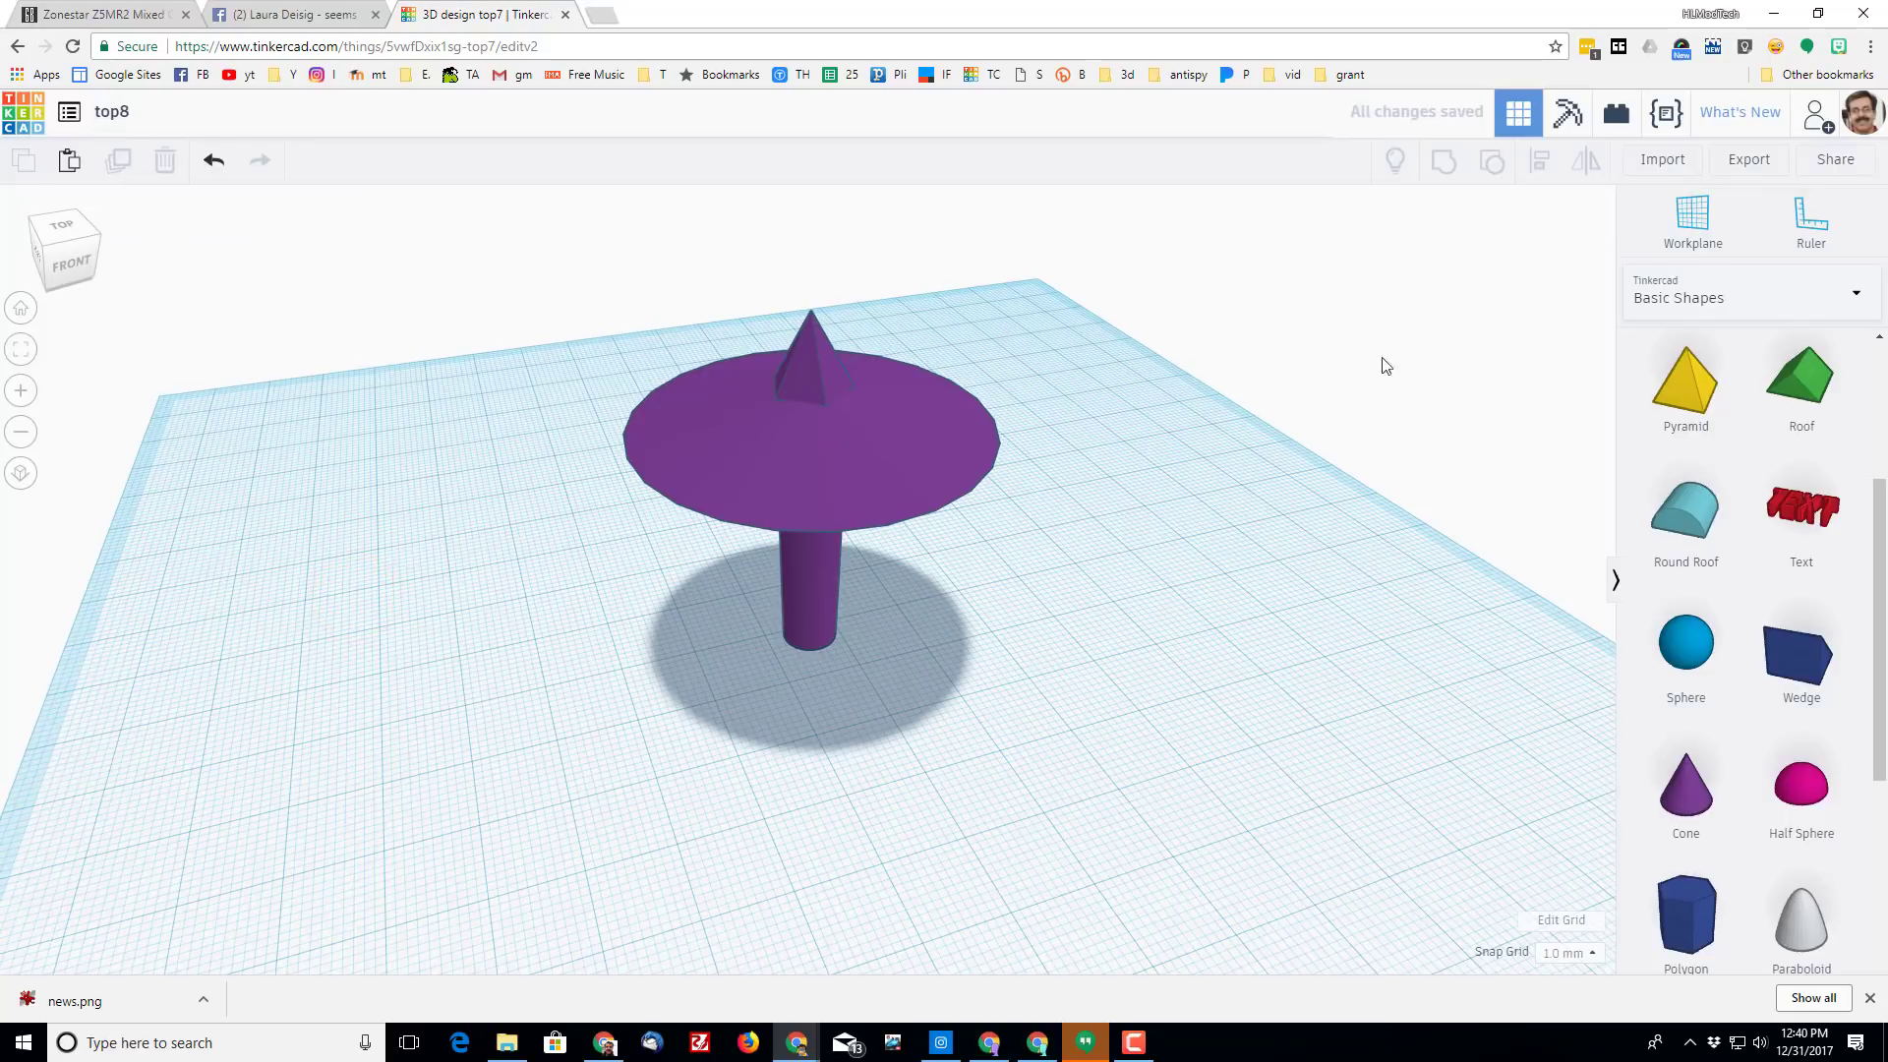
left_click(1723, 169)
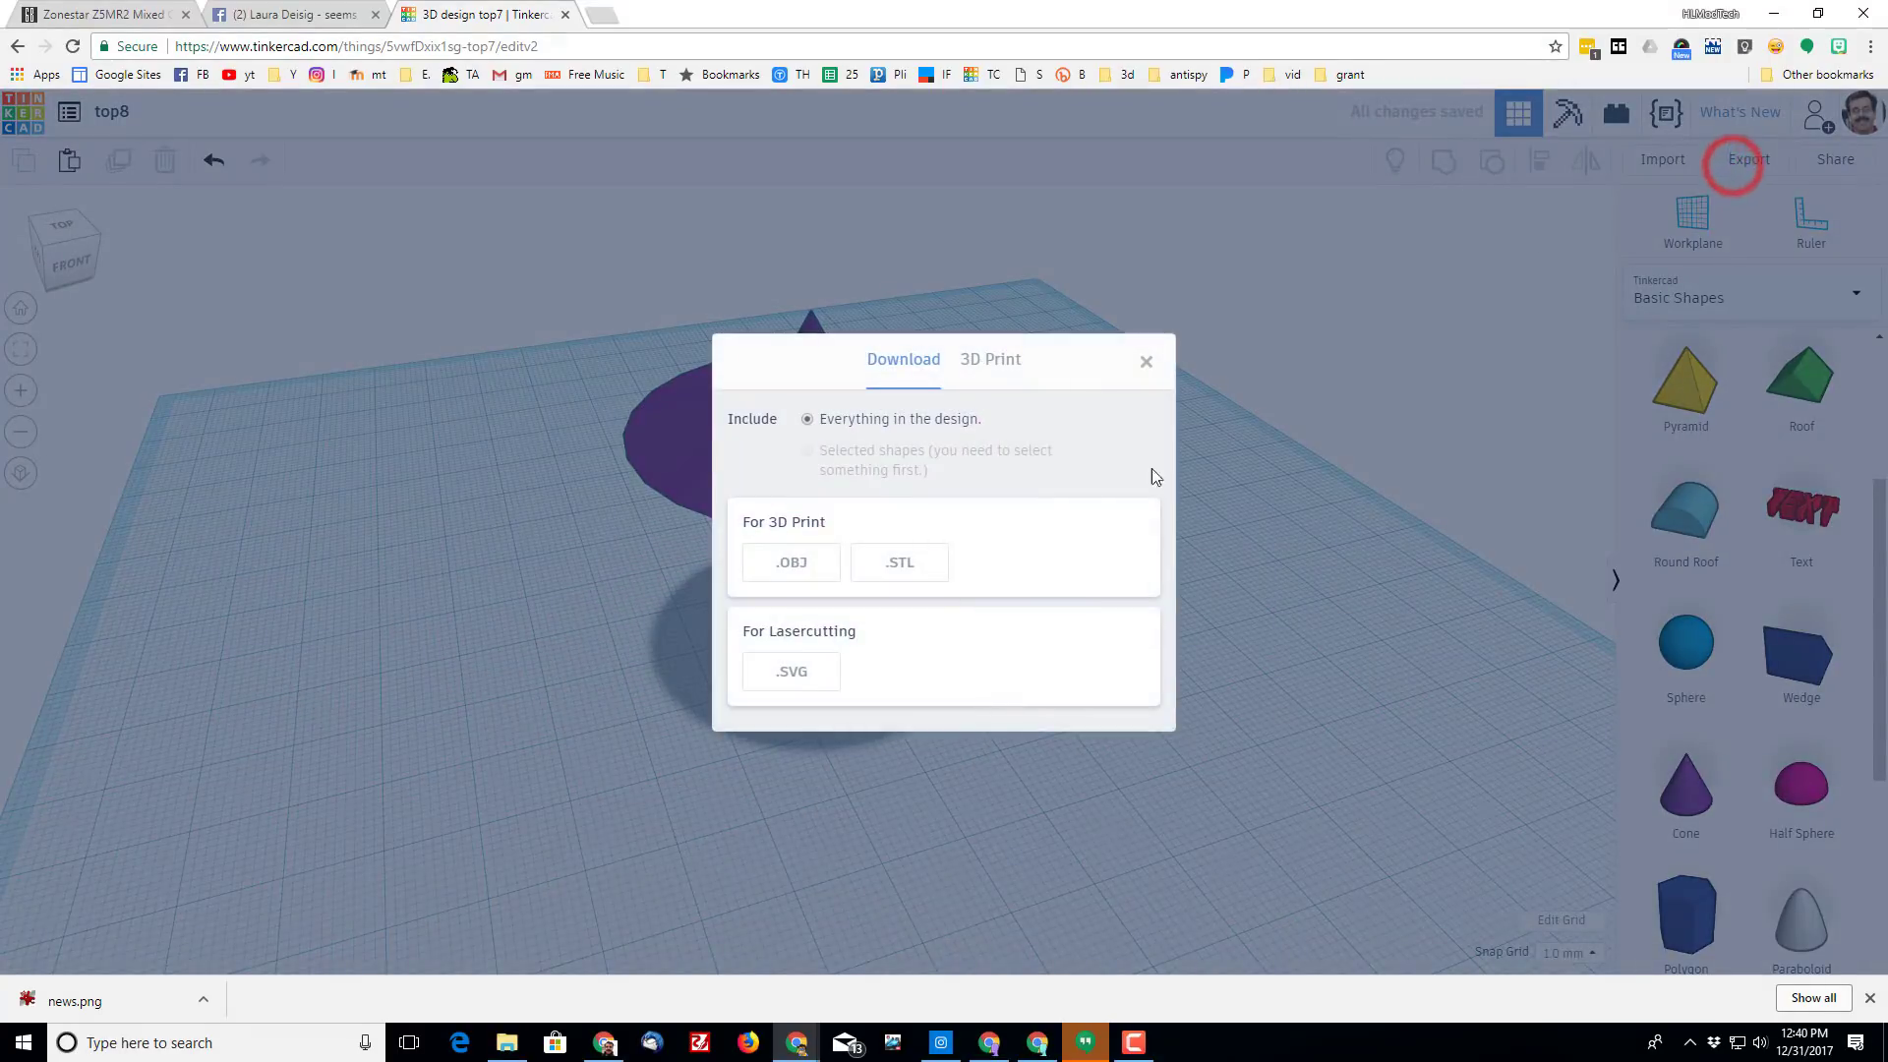
left_click(898, 559)
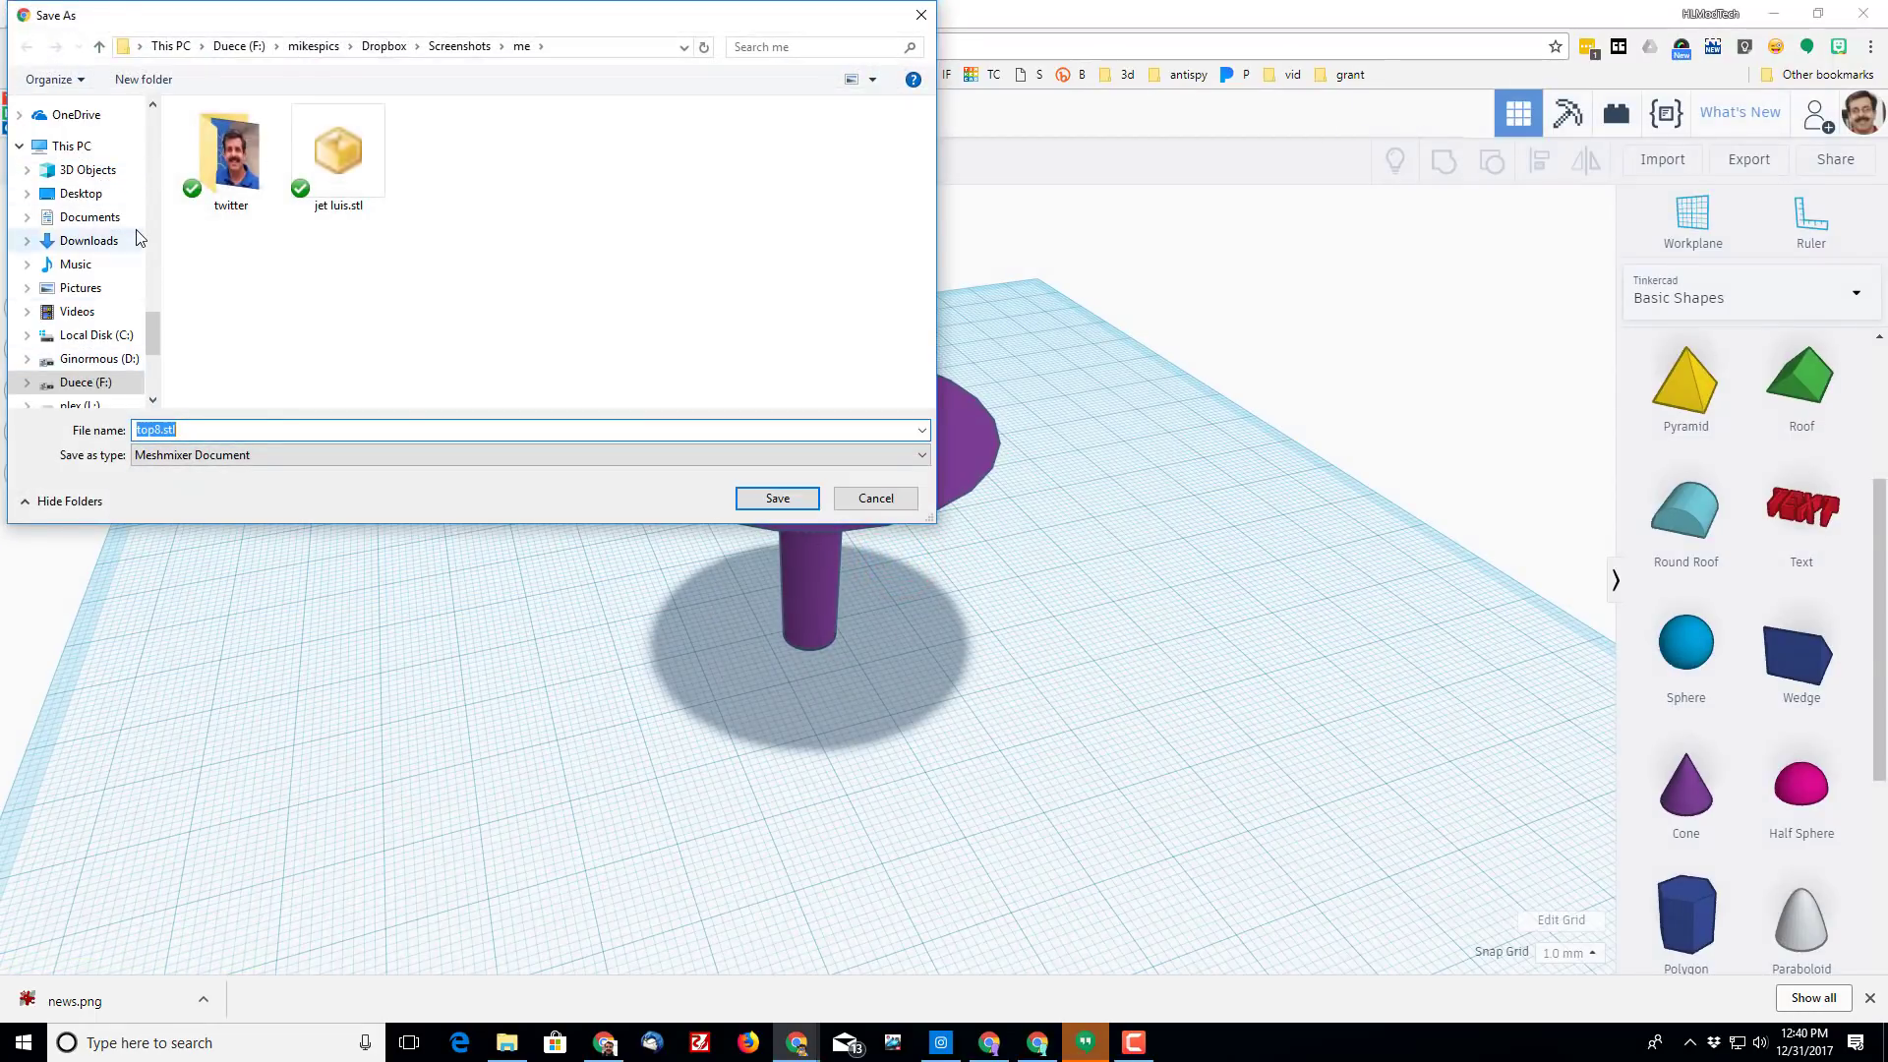
right_click_drag(1114, 658, 1062, 629)
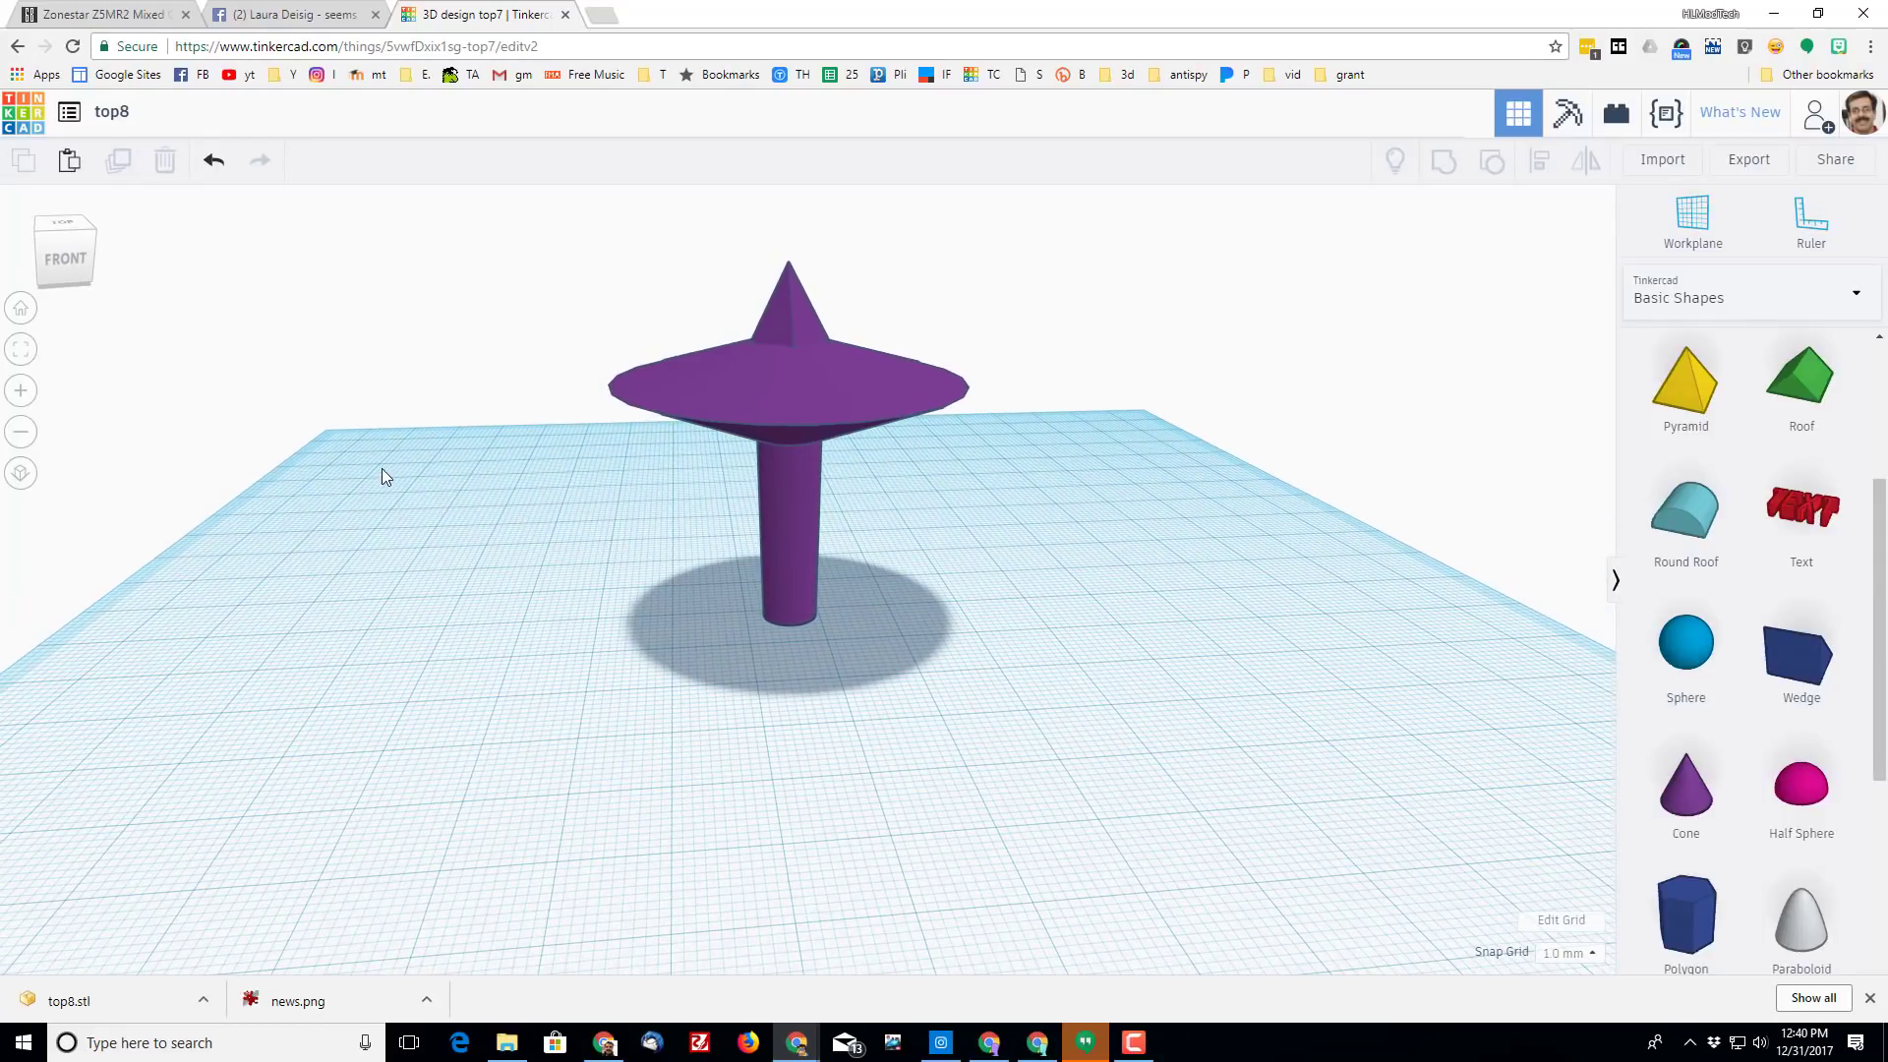
right_click_drag(381, 462, 422, 510)
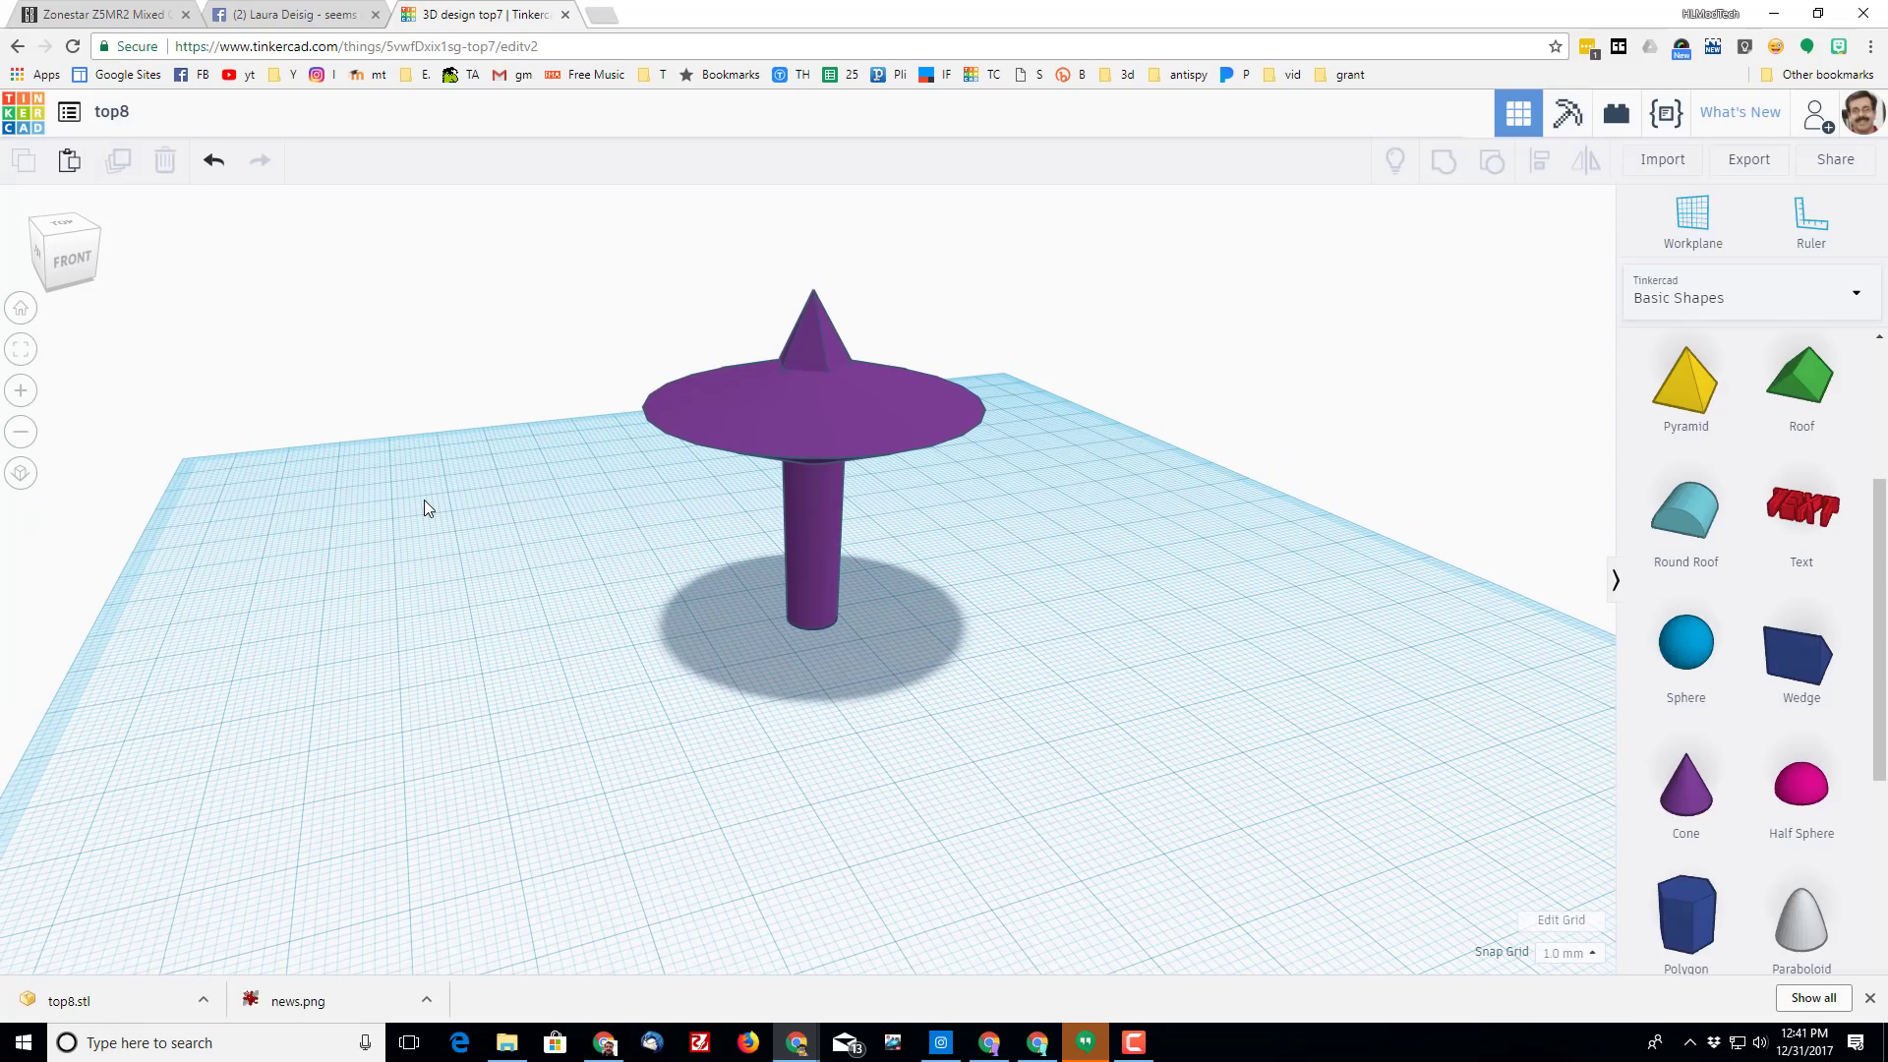